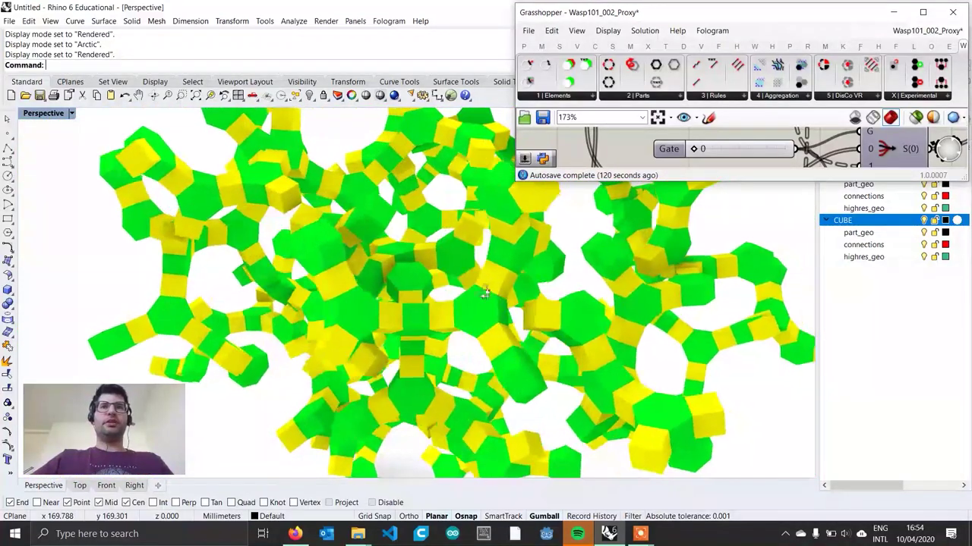
Set the Gate slider to 1 to display the aggregation with its detailed part geometry.
drag(694, 150, 786, 150)
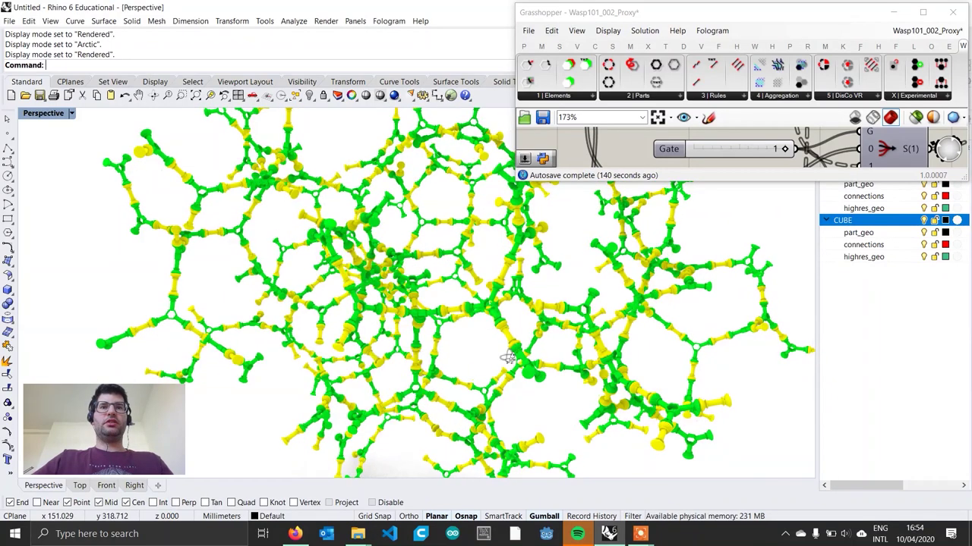
scroll(512, 357, up, 4)
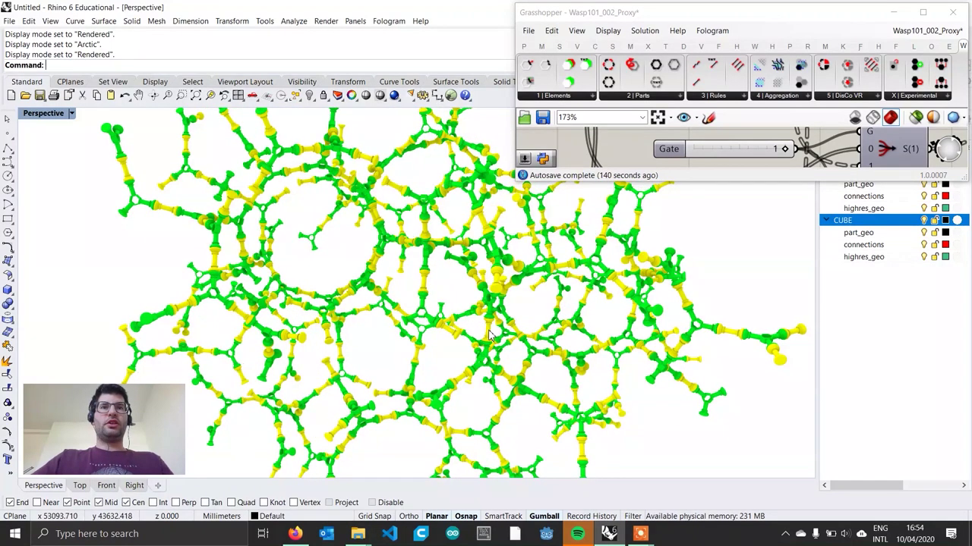
scroll(490, 336, up, 2)
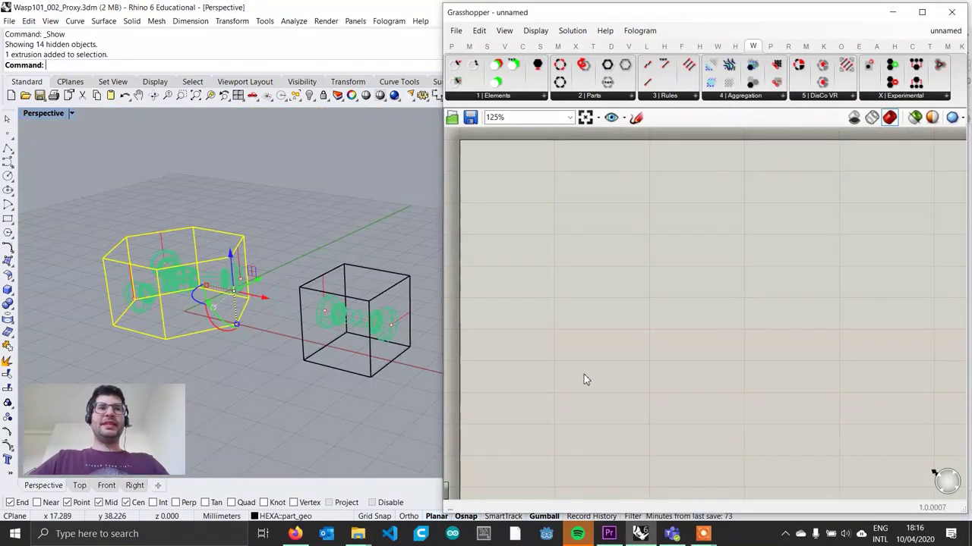
Clear the selection and inspect the hexagonal and cubic parts with their connection points, lines and inner detailed geometry.
click(378, 400)
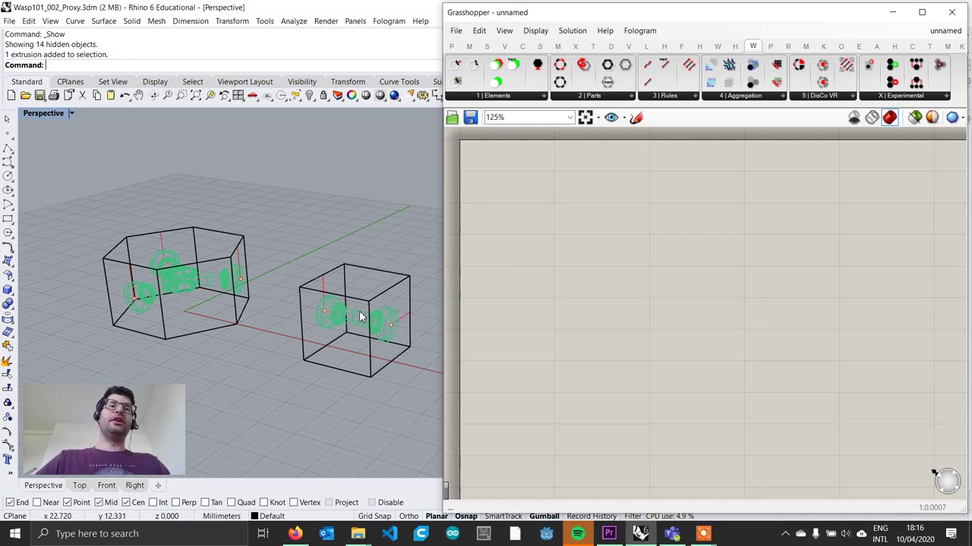
shift+right_drag(403, 316, 385, 317)
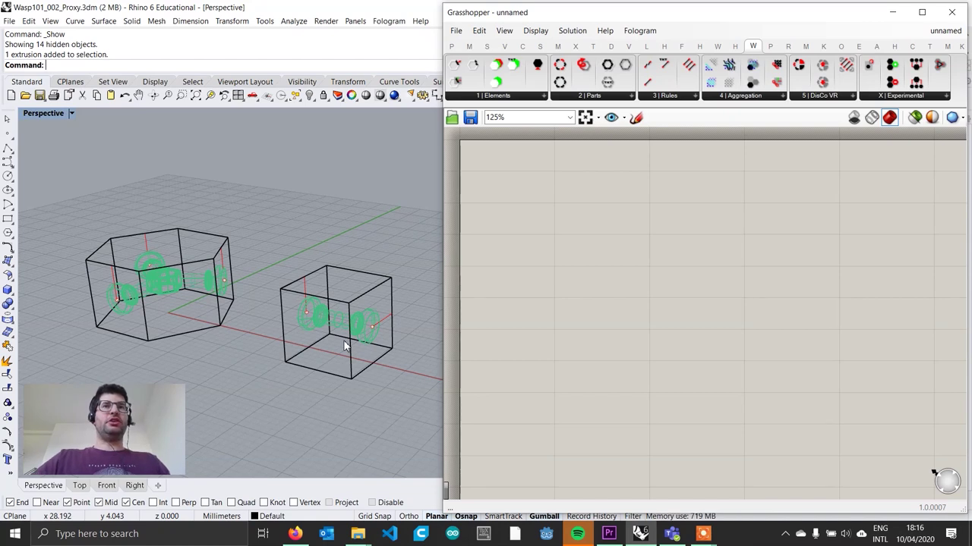
right_drag(344, 346, 333, 328)
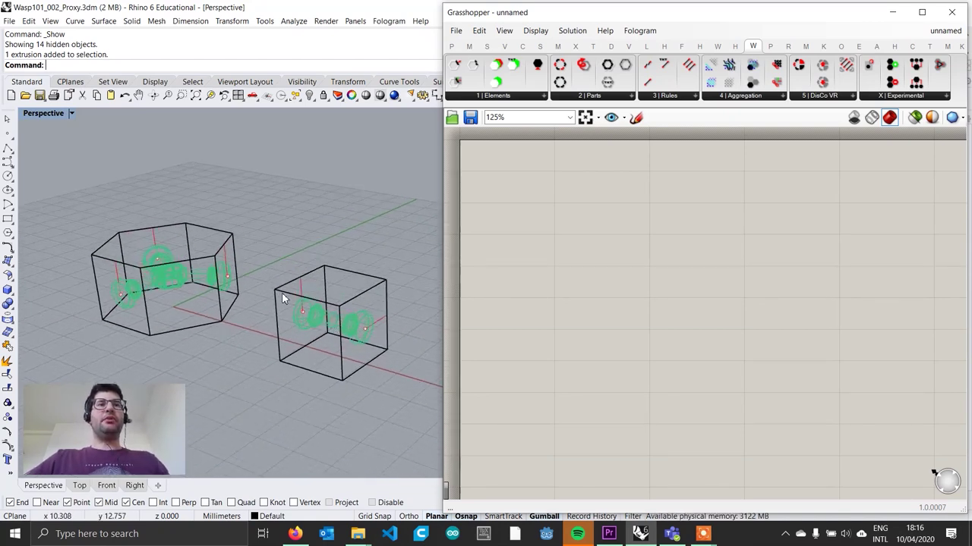
shift+right_drag(239, 293, 323, 315)
scroll(265, 313, up, 1)
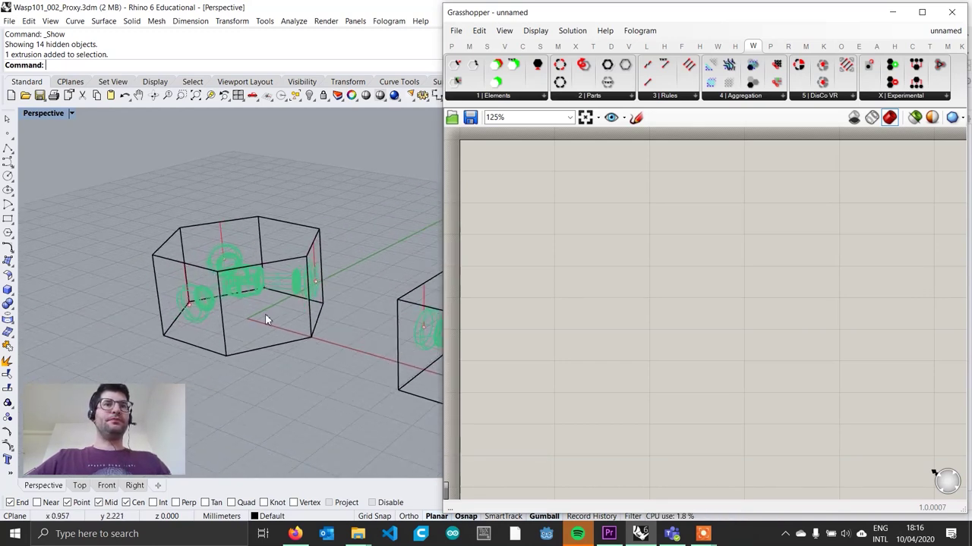
scroll(272, 308, up, 2)
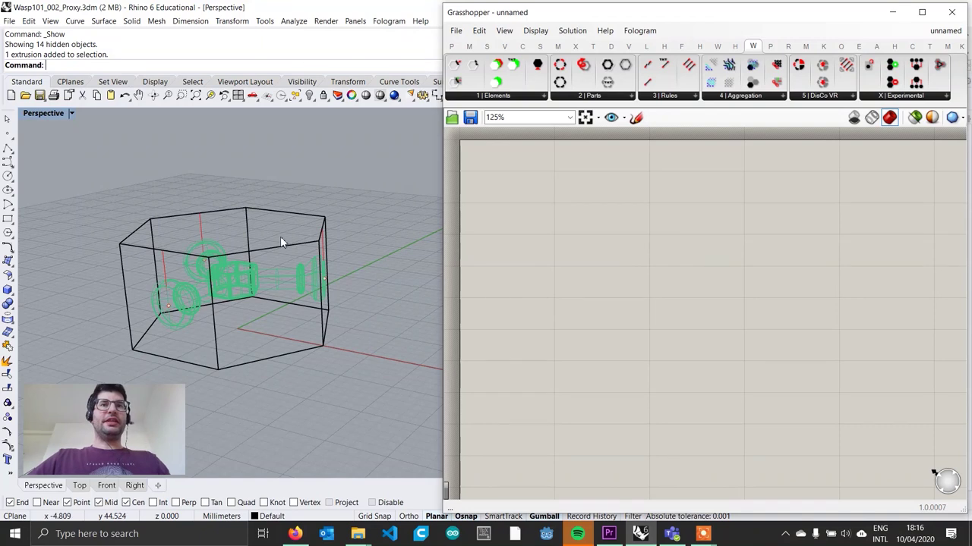
right_drag(318, 292, 309, 302)
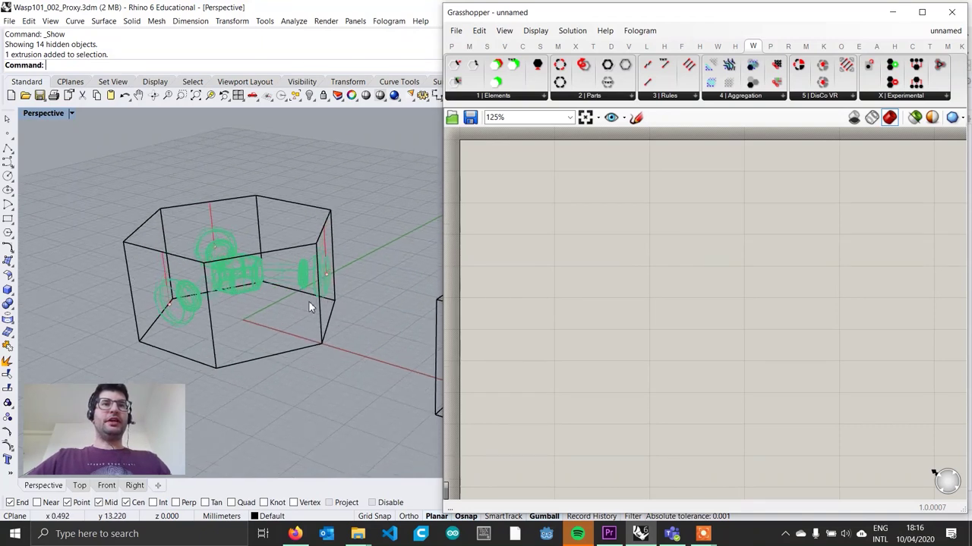
Add a Geometry parameter to the Grasshopper canvas and reference the outer hexagonal prism as its single geometry.
double_click(585, 250)
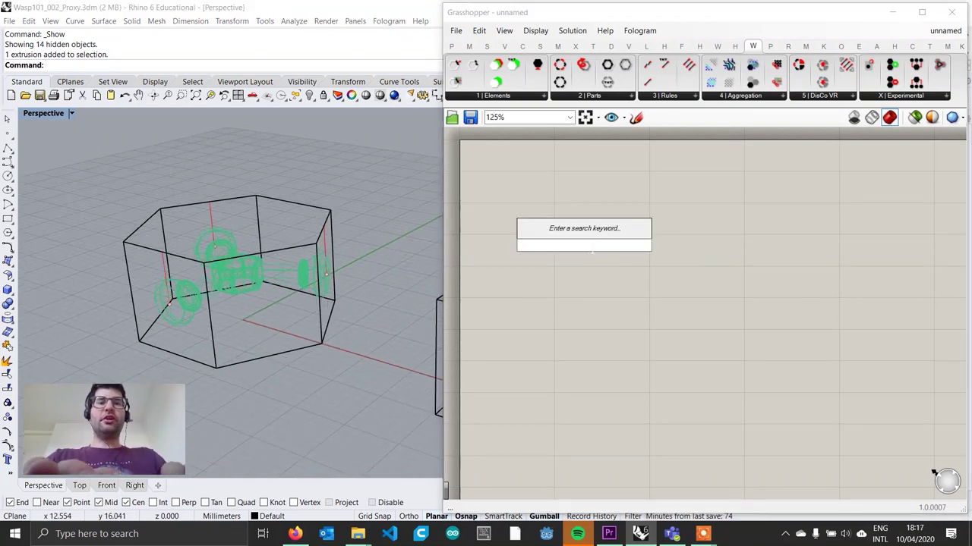
text(geome)
key(Up)
key(Return)
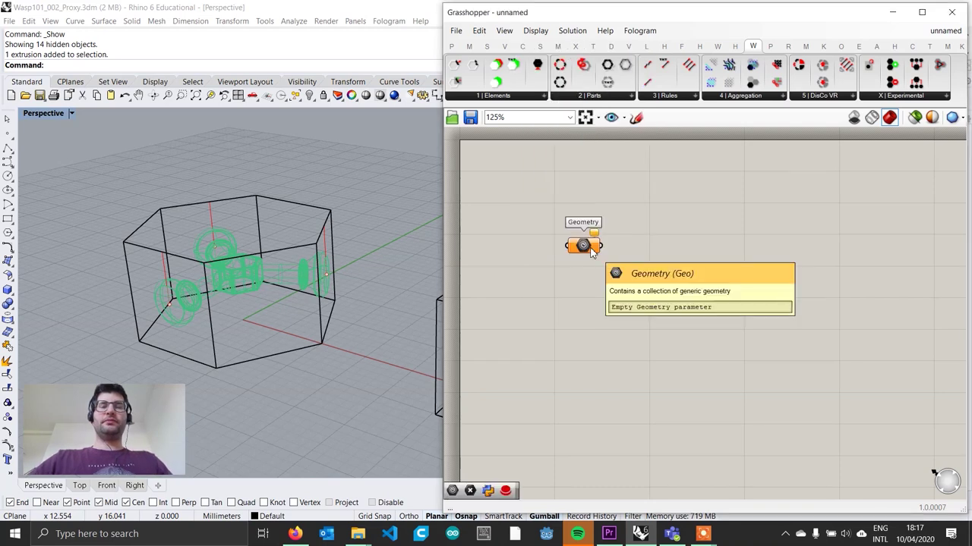
mouse_move(587, 249)
mouse_down()
mouse_move(572, 236)
mouse_move(583, 240)
mouse_up()
right_click(580, 255)
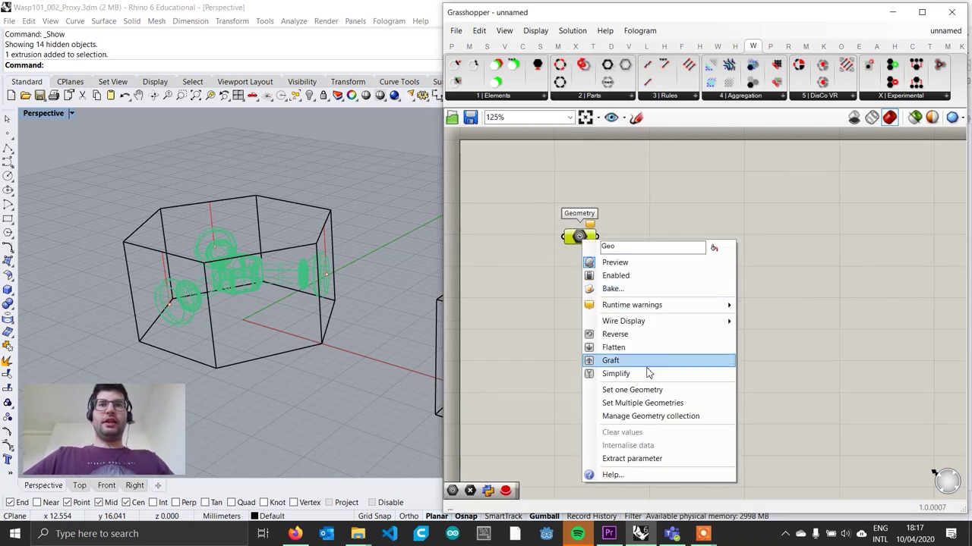
click(649, 394)
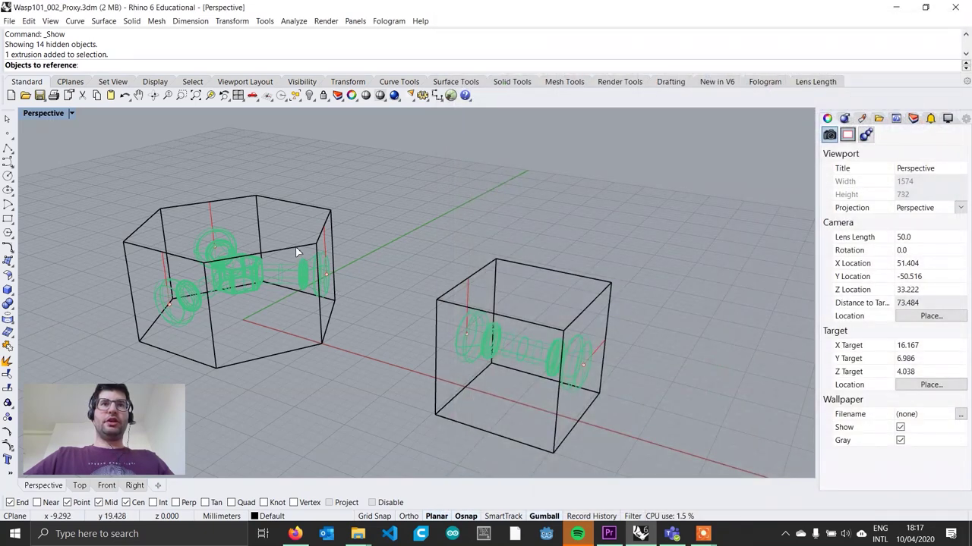
click(296, 252)
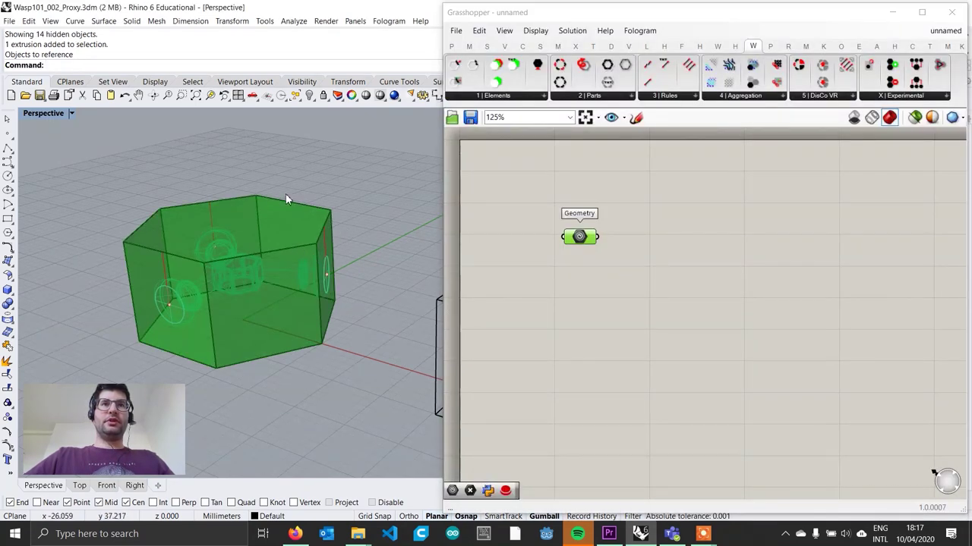
click(586, 273)
drag(585, 242, 576, 244)
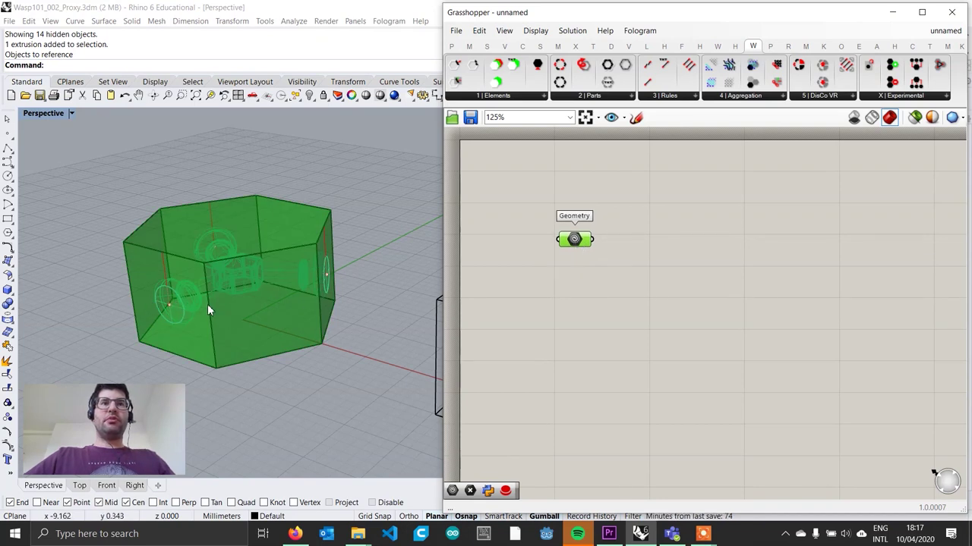
Add a Point parameter below the Geometry parameter and reference the hexagonal part's connection points as multiple points.
double_click(570, 322)
text(poin)
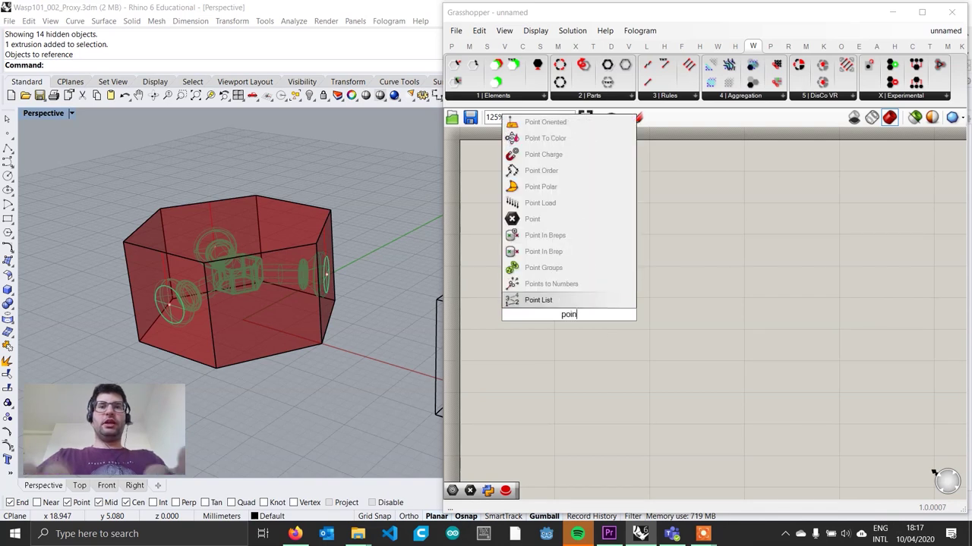
text(t)
key(Return)
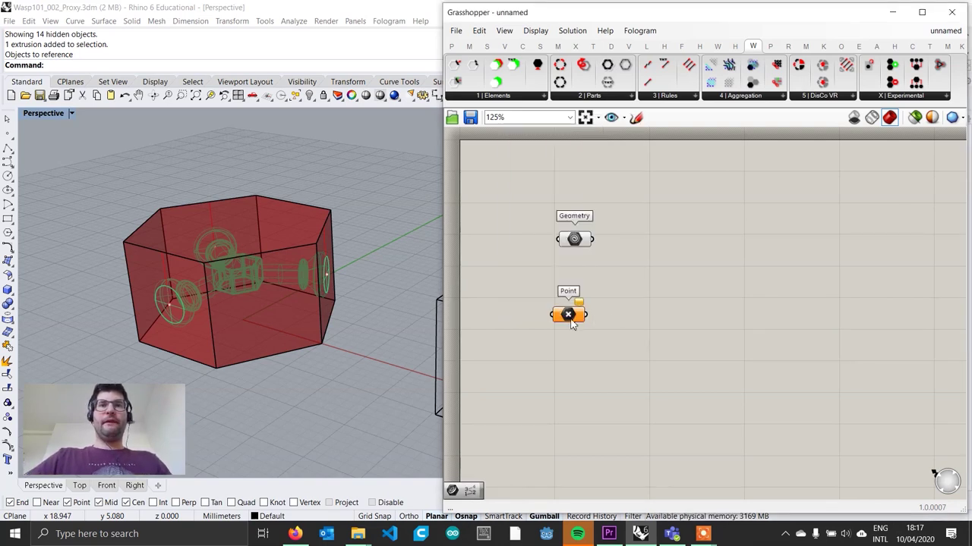
right_click(572, 320)
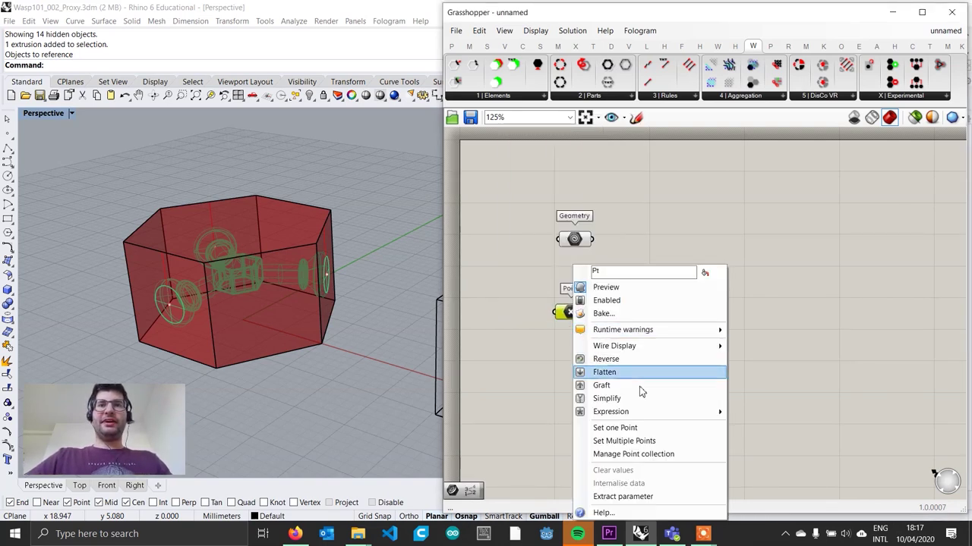
click(640, 441)
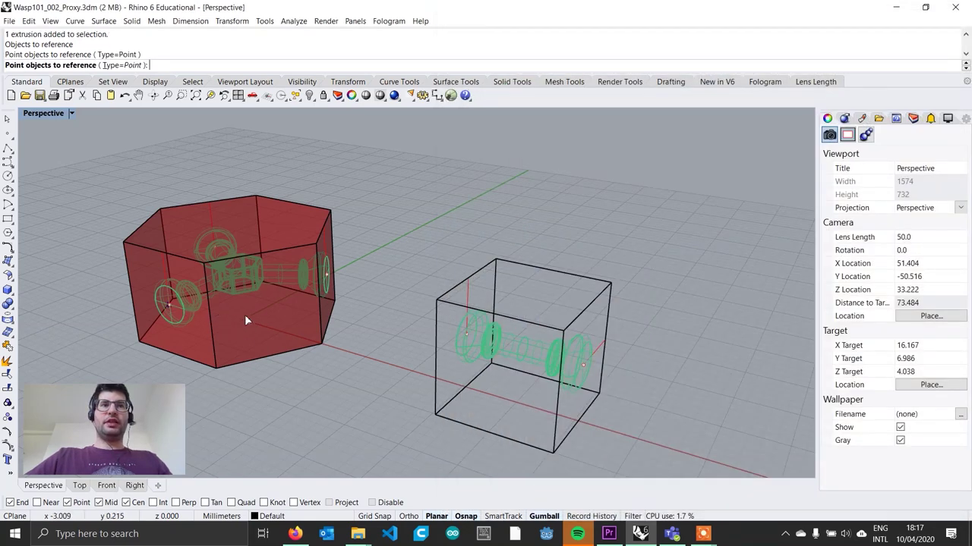
click(327, 274)
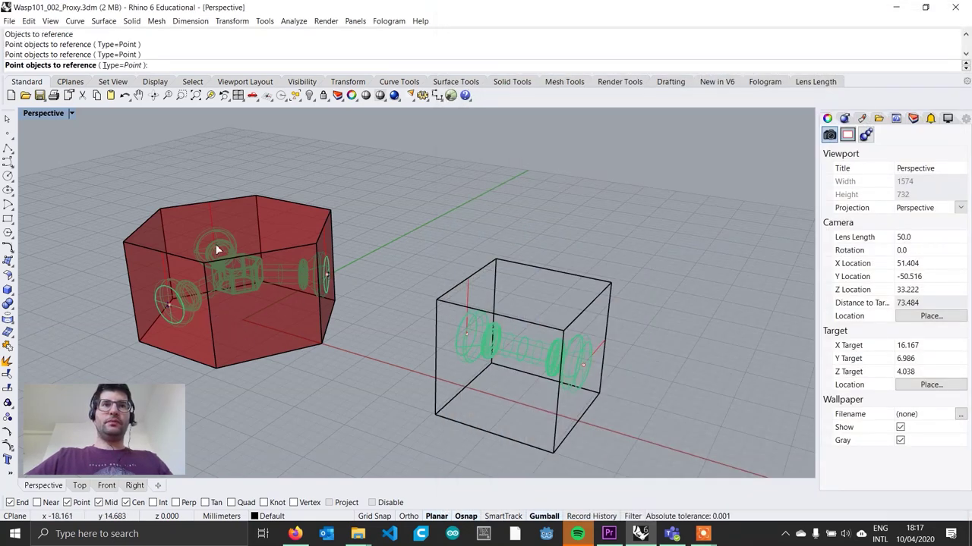
key(Return)
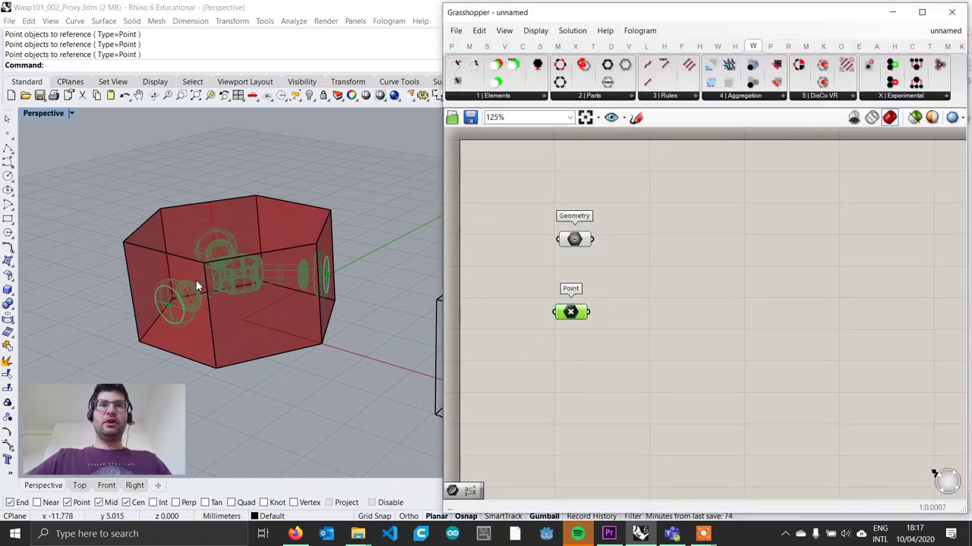
Add a Curve parameter below the Point parameter and reference the hexagonal part's three vertical connection lines as multiple curves.
double_click(562, 385)
text(cur)
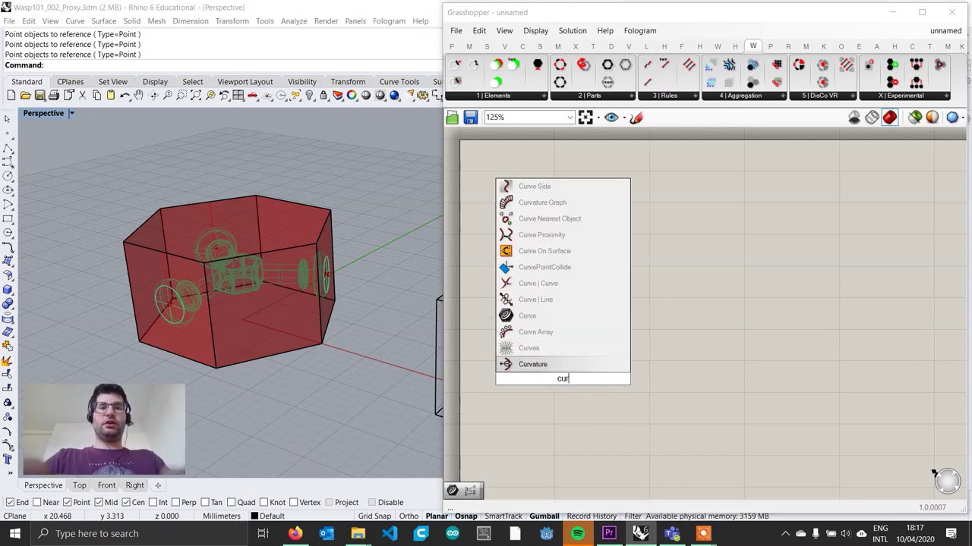
text(ve)
key(Return)
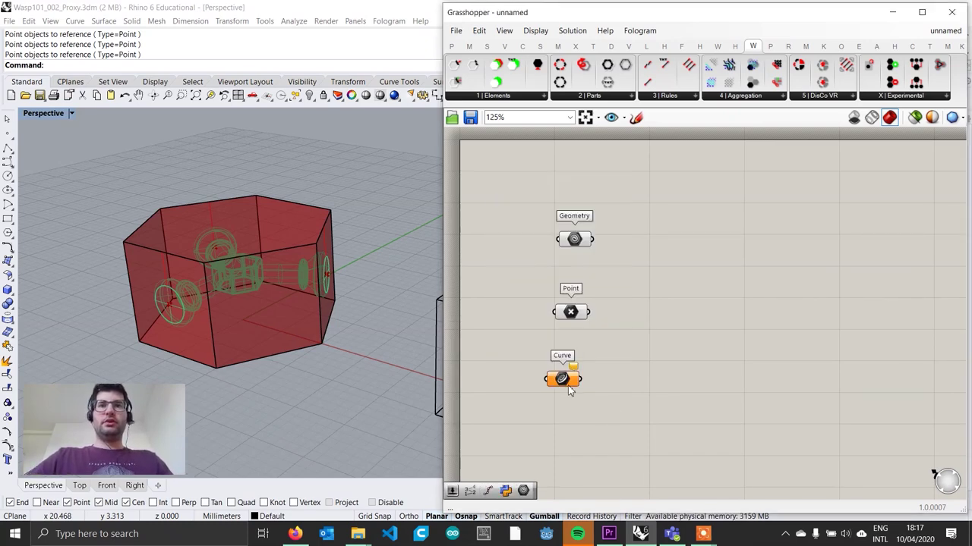
drag(570, 389, 577, 385)
right_click(577, 385)
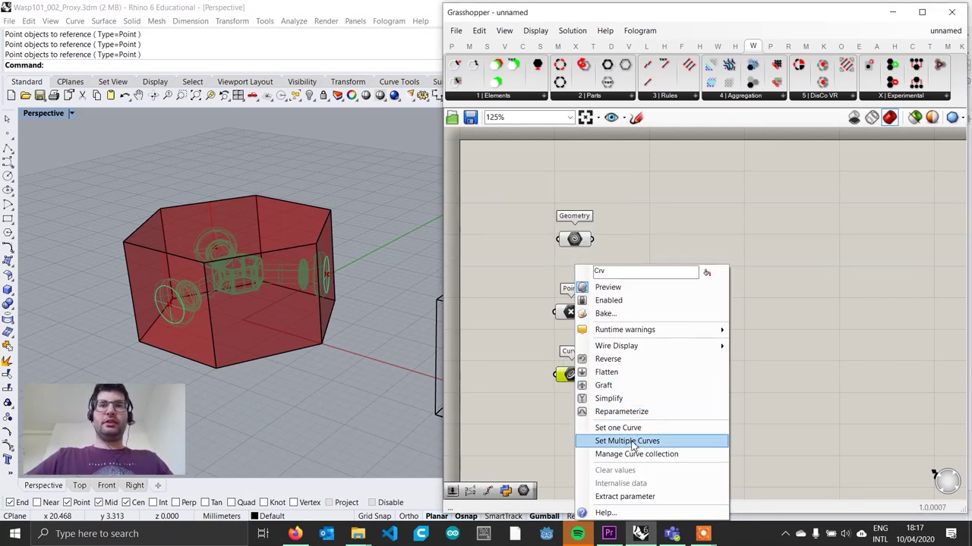
click(632, 444)
click(164, 273)
click(323, 250)
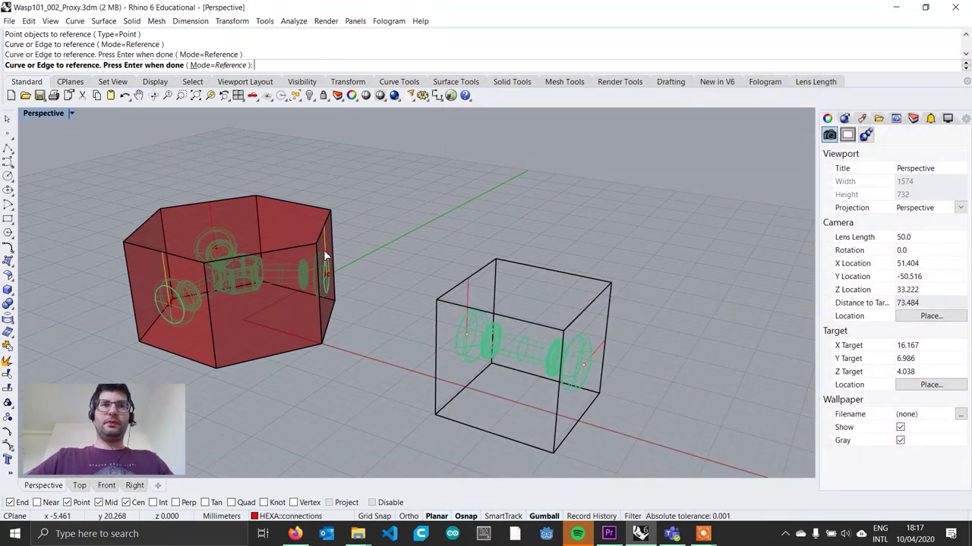
click(207, 213)
key(Return)
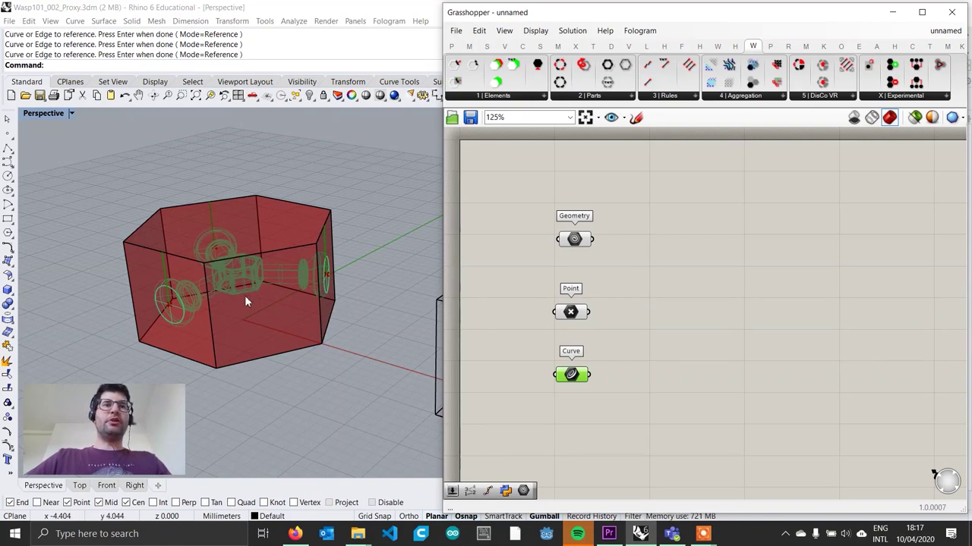
Add a second Geometry parameter below the Curve parameter and reference the detailed three-armed joint inside the hexagonal prism.
right_drag(572, 427, 573, 400)
double_click(571, 419)
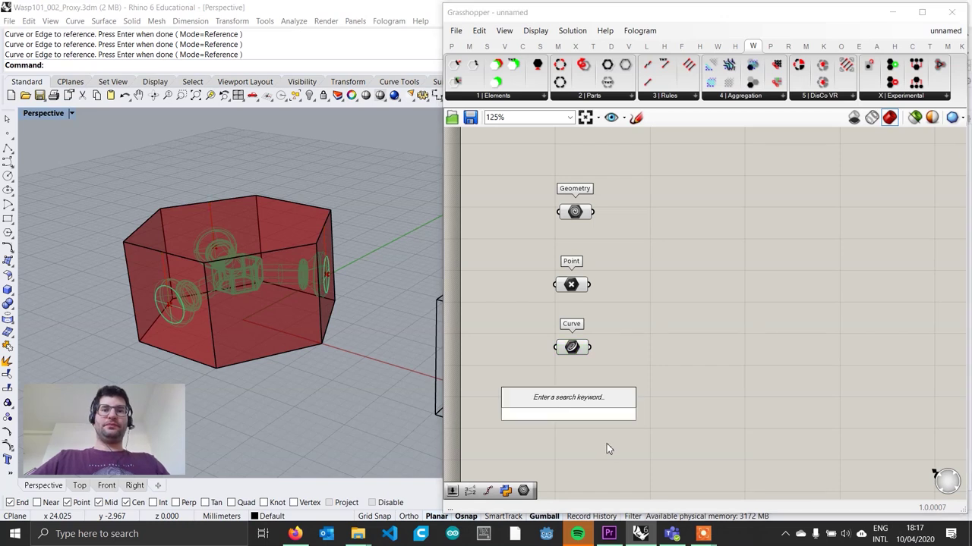
text(geome)
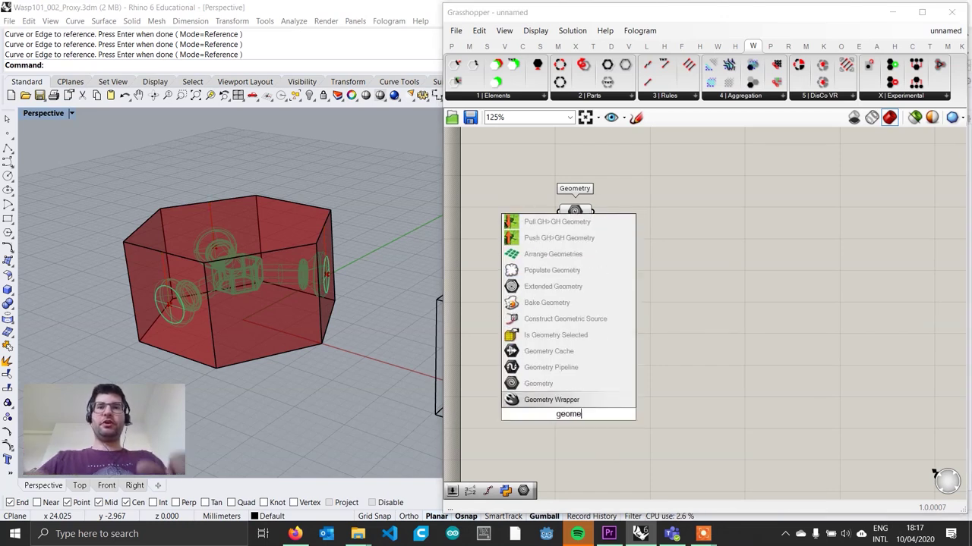
key(Up)
key(Return)
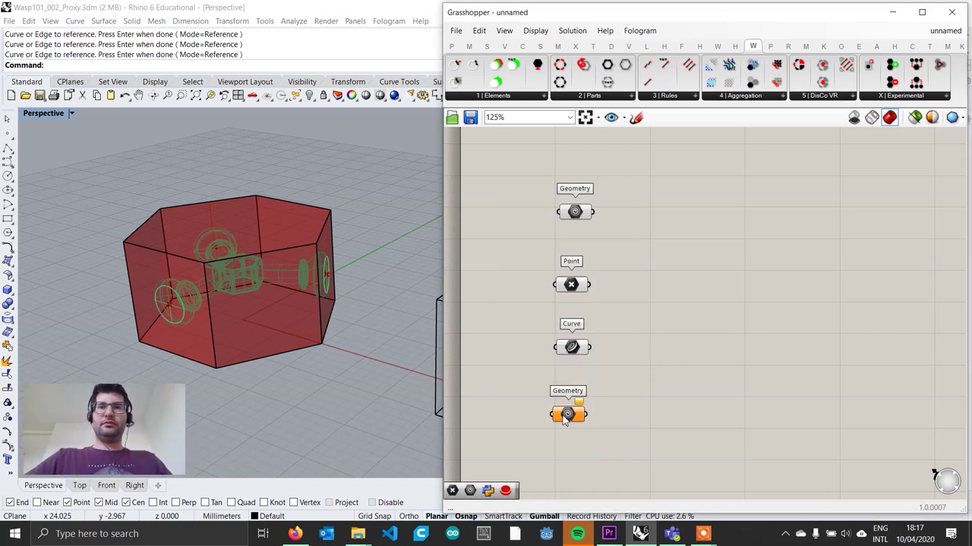
right_click(566, 422)
click(607, 428)
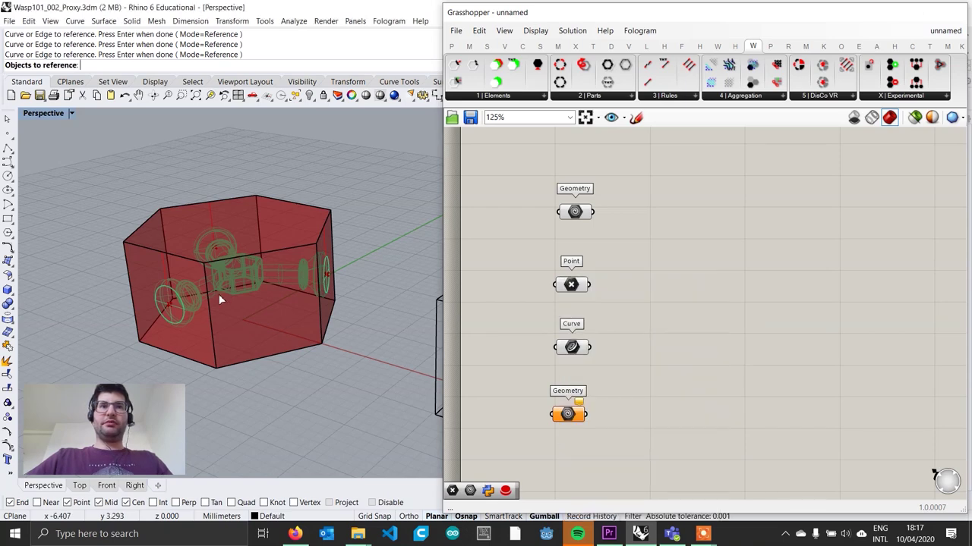
click(233, 279)
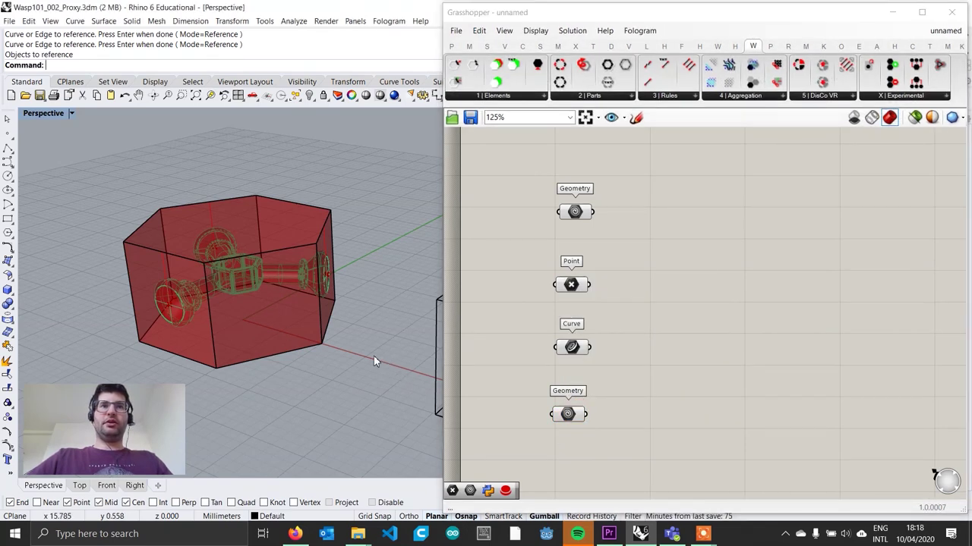
Hide all the Rhino objects of the hexagonal part, leaving only its Grasshopper preview.
mouse_move(364, 349)
right_down()
mouse_move(370, 363)
mouse_move(377, 351)
right_up()
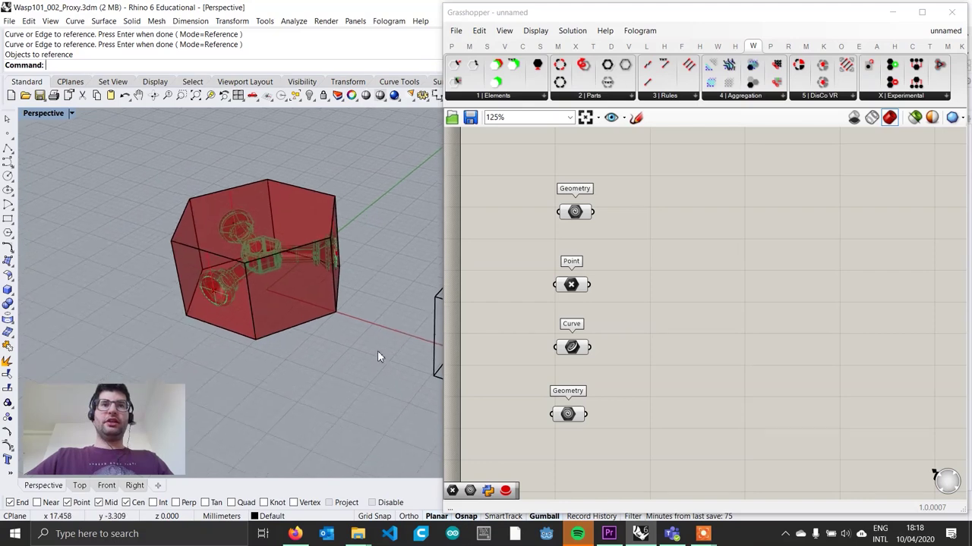
drag(378, 351, 104, 156)
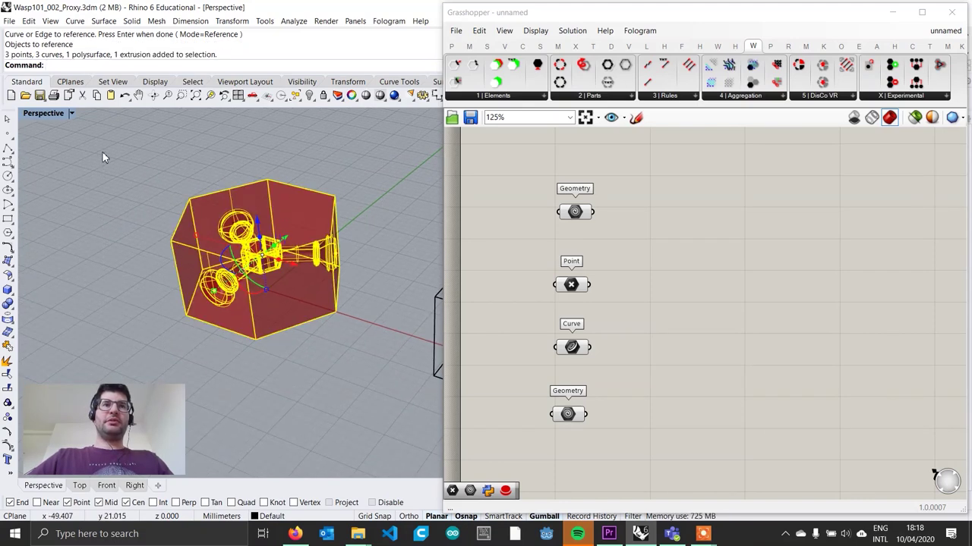
click(308, 102)
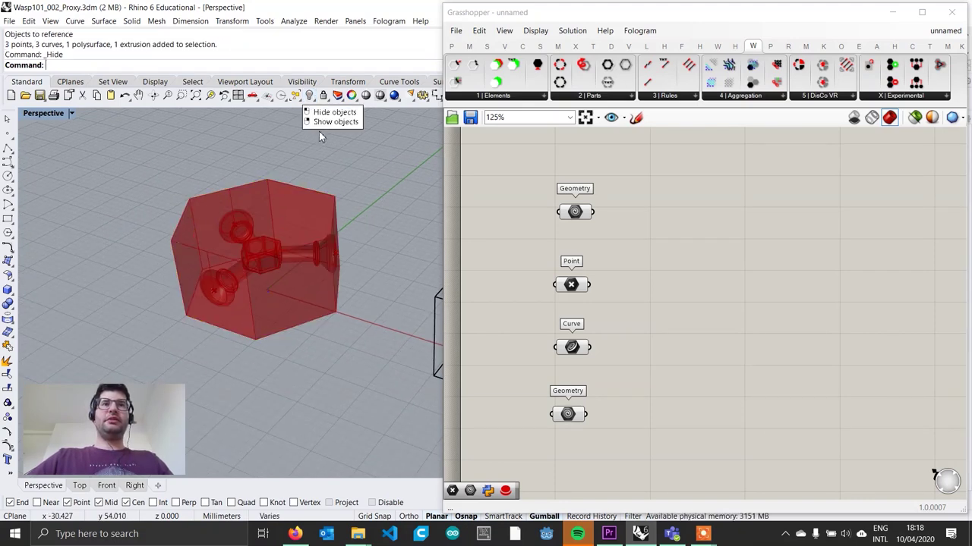
right_drag(319, 131, 321, 257)
scroll(430, 323, up, 2)
right_drag(599, 382, 610, 317)
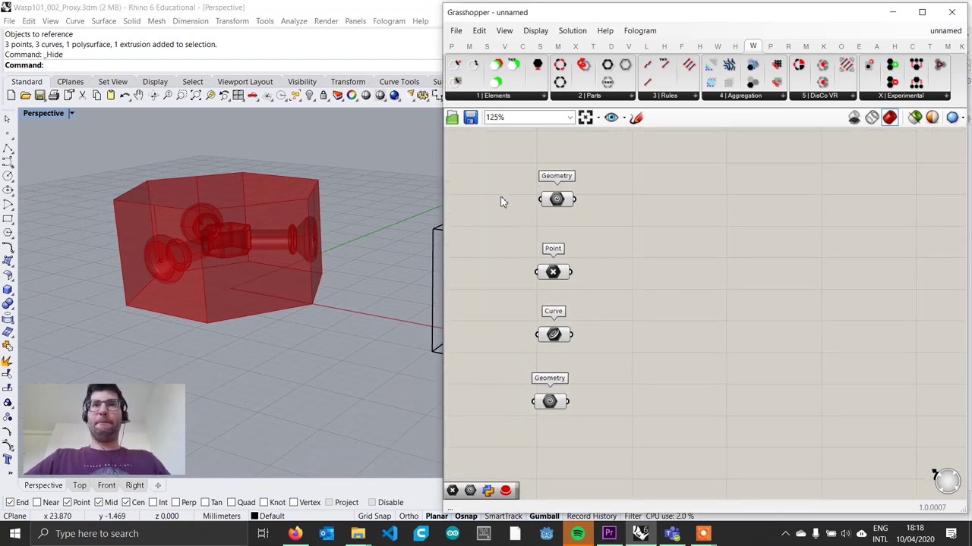
Align the four Geometry, Point, Curve and Geometry parameters in one vertical column.
drag(606, 417, 570, 276)
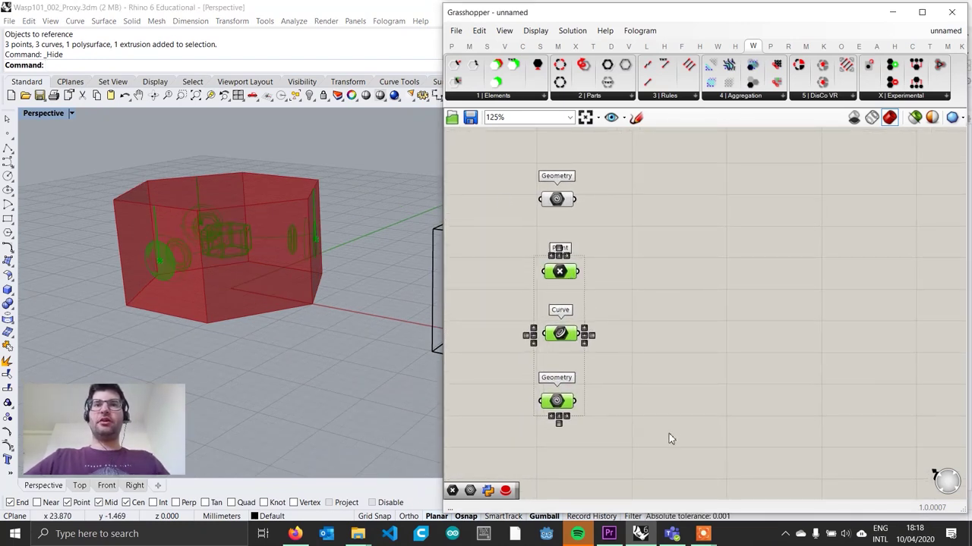
drag(670, 432, 544, 179)
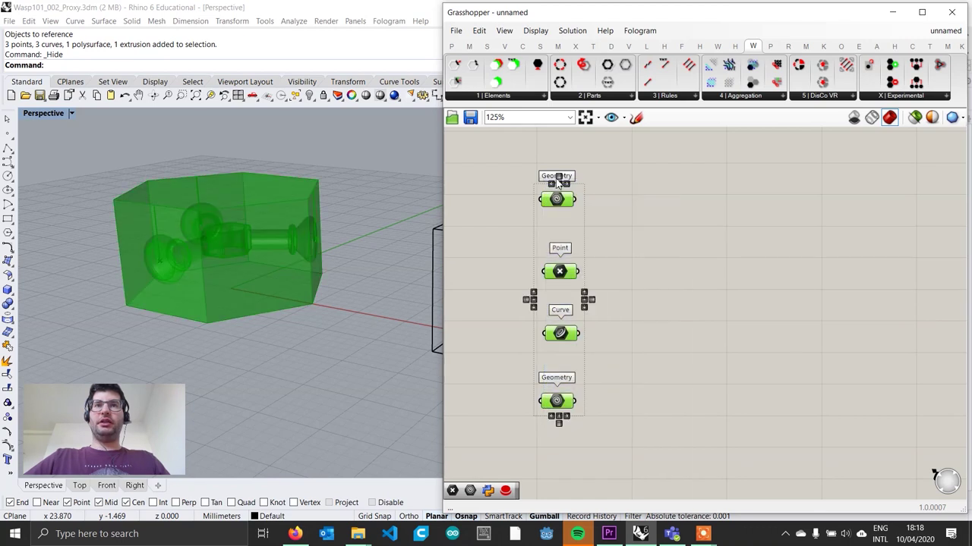
click(703, 251)
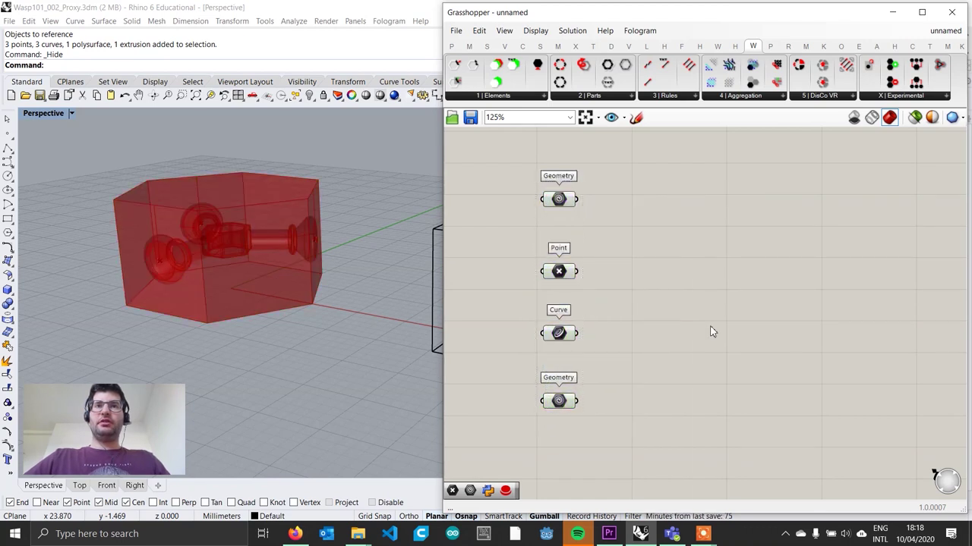
Add a Wasp_Basic Part component to the right of the upper Geometry parameter.
click(596, 97)
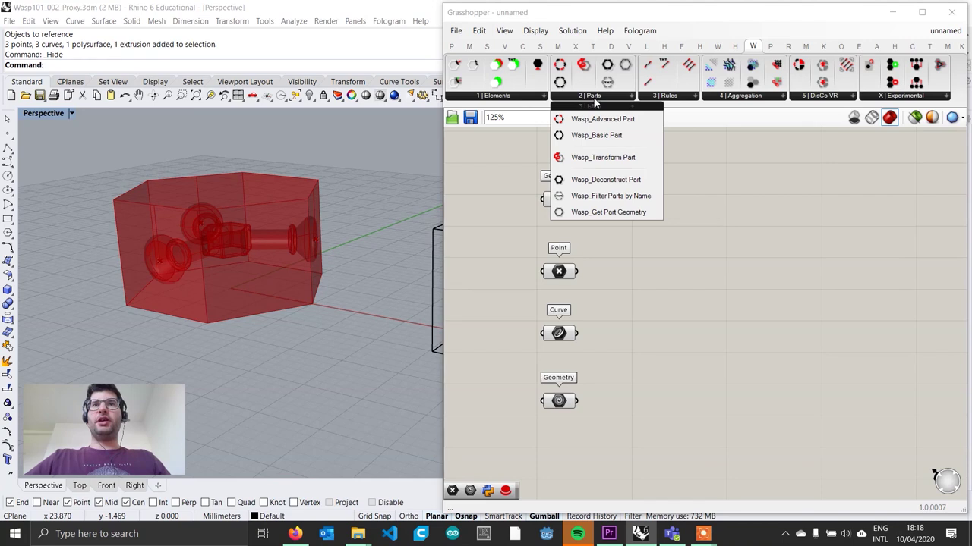
click(596, 137)
click(788, 237)
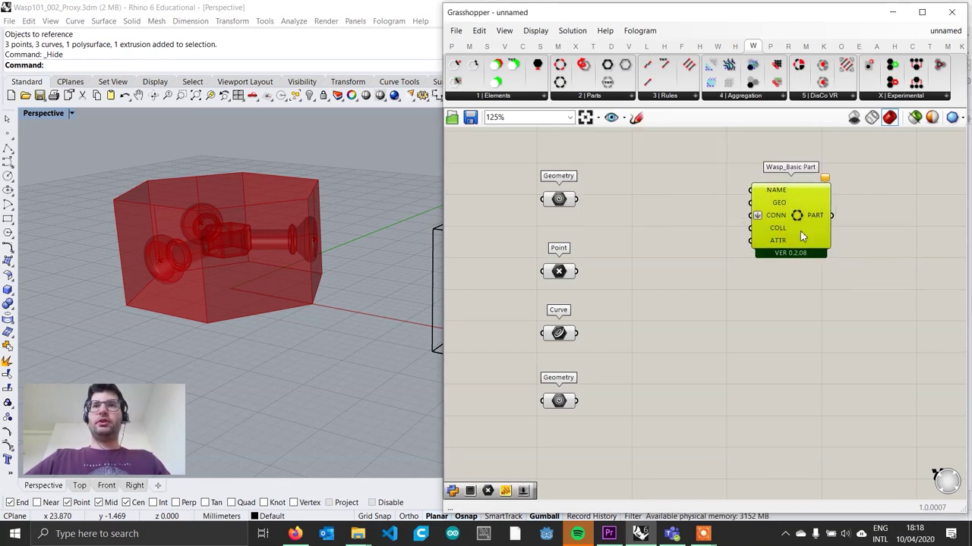
drag(793, 224, 824, 201)
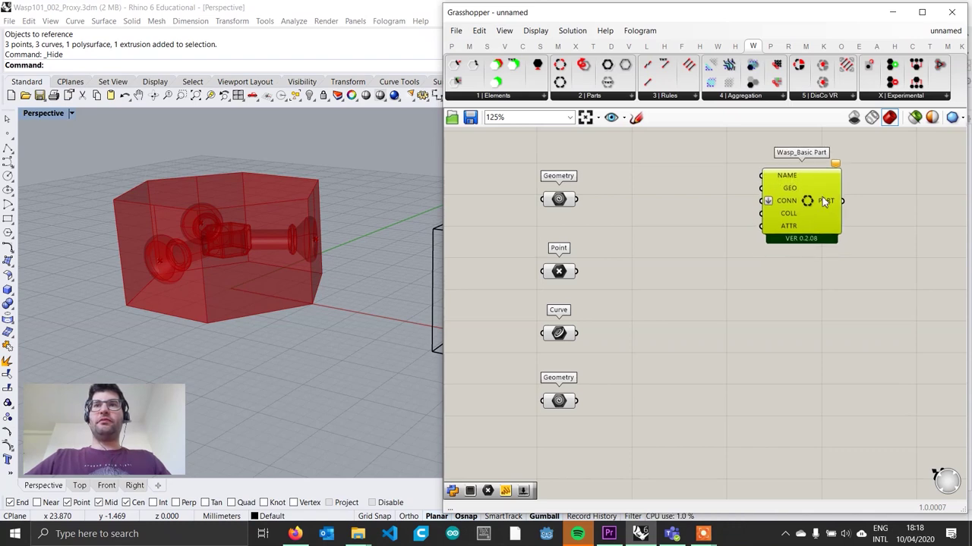
Add a text panel containing HEXA beside the Wasp_Basic Part component.
double_click(694, 166)
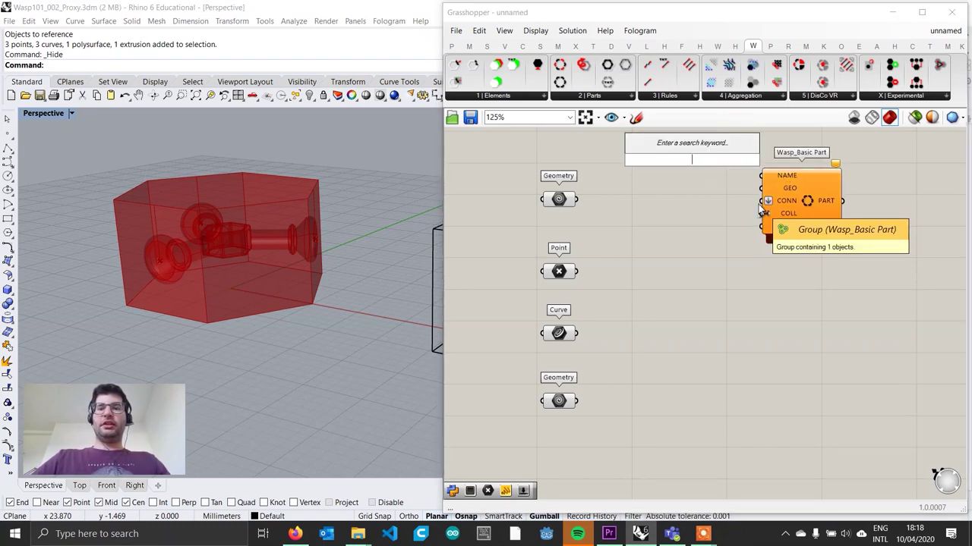
text(")
key(Return)
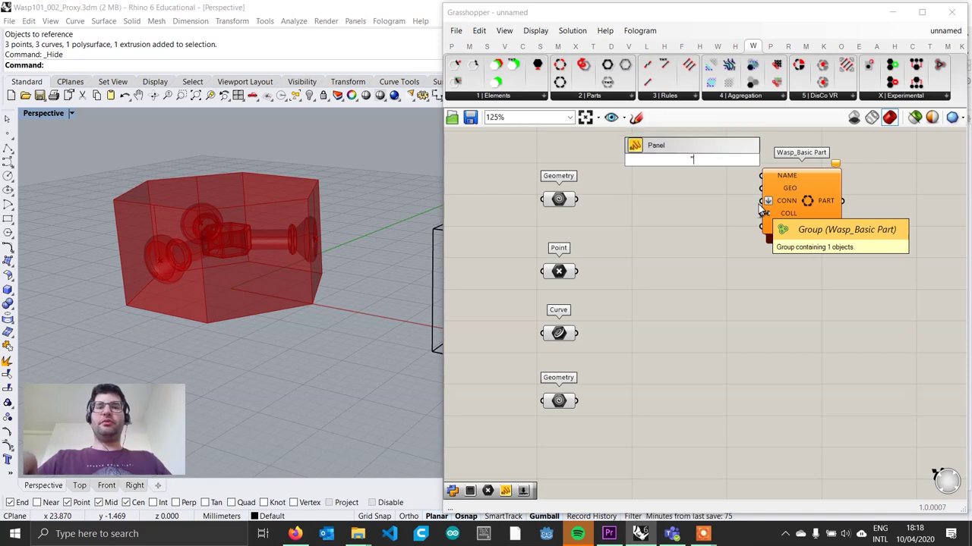
text(HE)
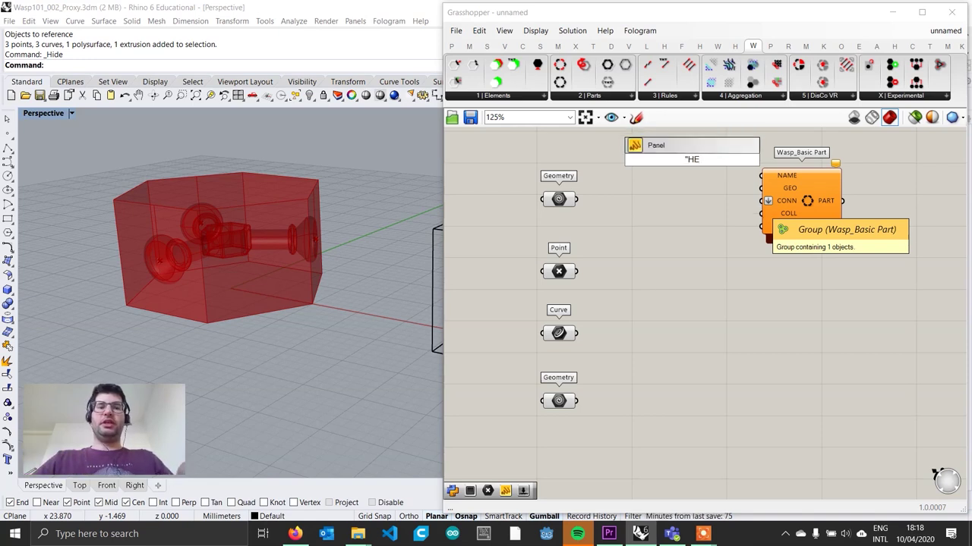
text(XA)
key(Return)
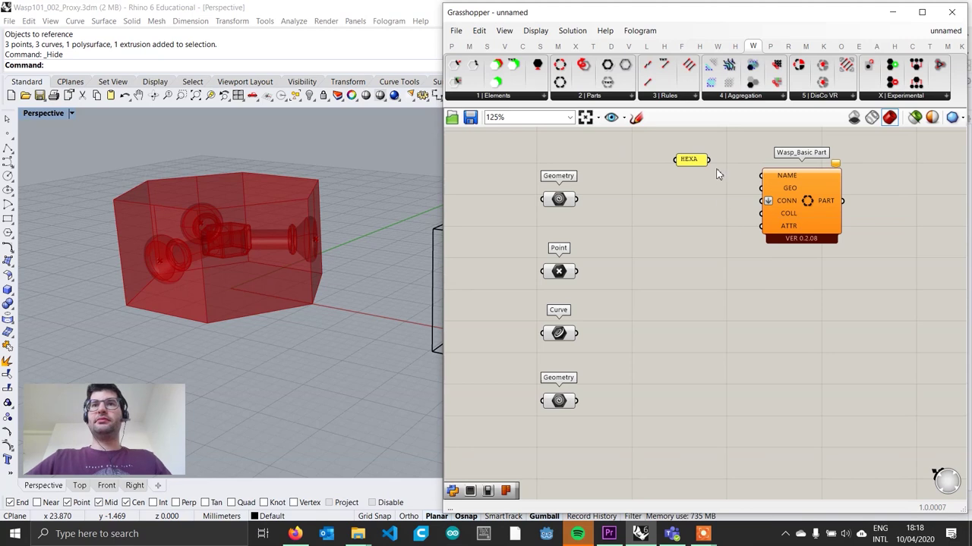
Wire the HEXA panel to the Basic Part's NAME input and the upper Geometry parameter to its GEO input.
drag(708, 160, 770, 179)
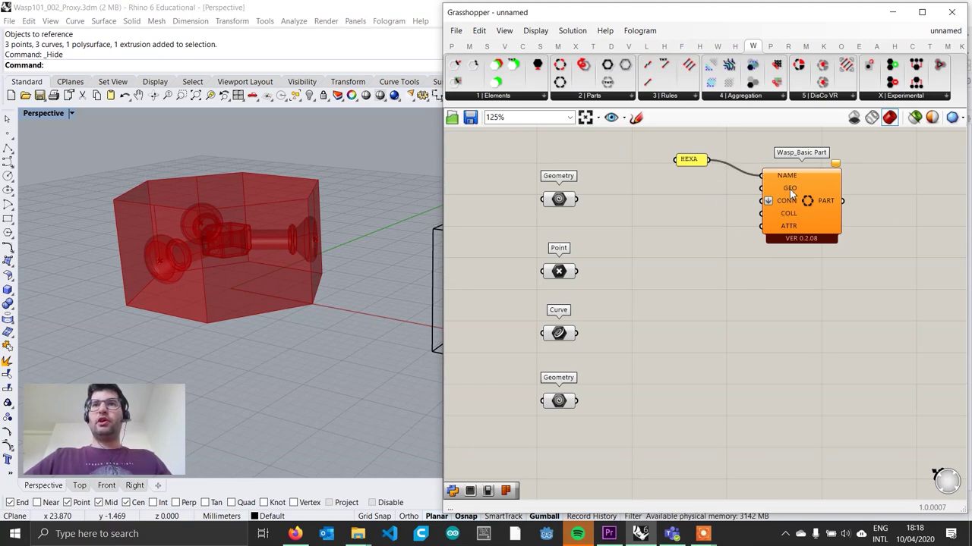
drag(578, 199, 837, 215)
drag(703, 165, 769, 174)
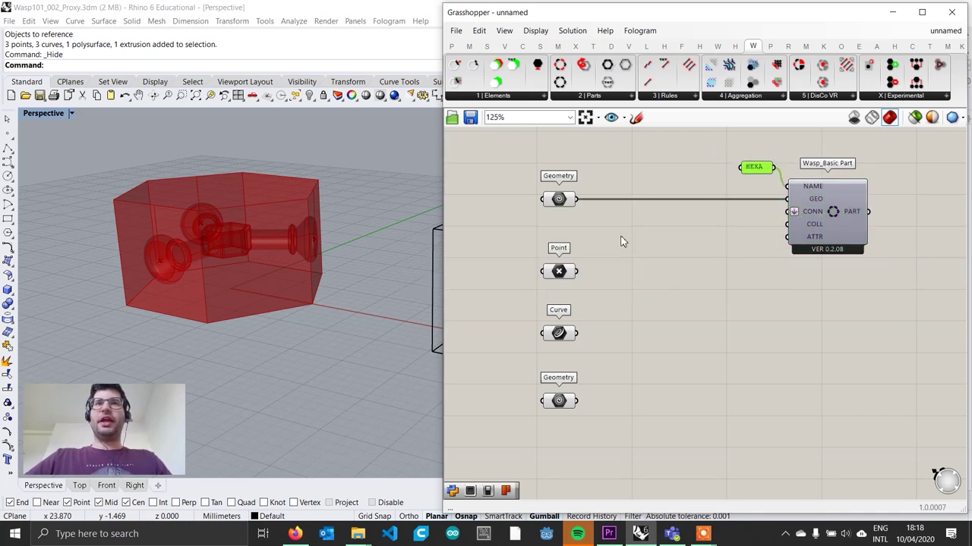
Add a Wasp_Connection From Direction component and wire the upper Geometry, Point and Curve parameters to its GEO, CEN and UP inputs.
click(506, 98)
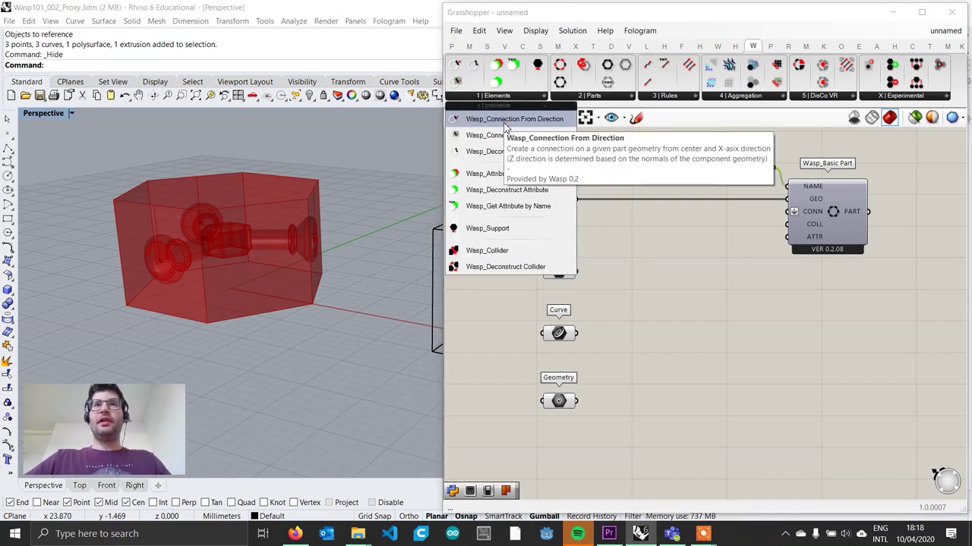
drag(506, 120, 687, 280)
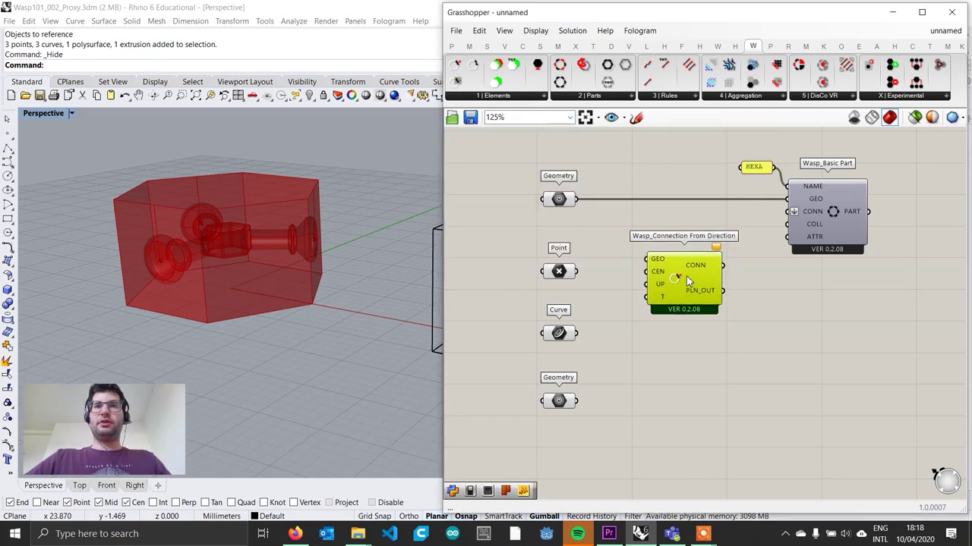
drag(577, 198, 654, 262)
drag(579, 271, 646, 272)
drag(577, 333, 648, 283)
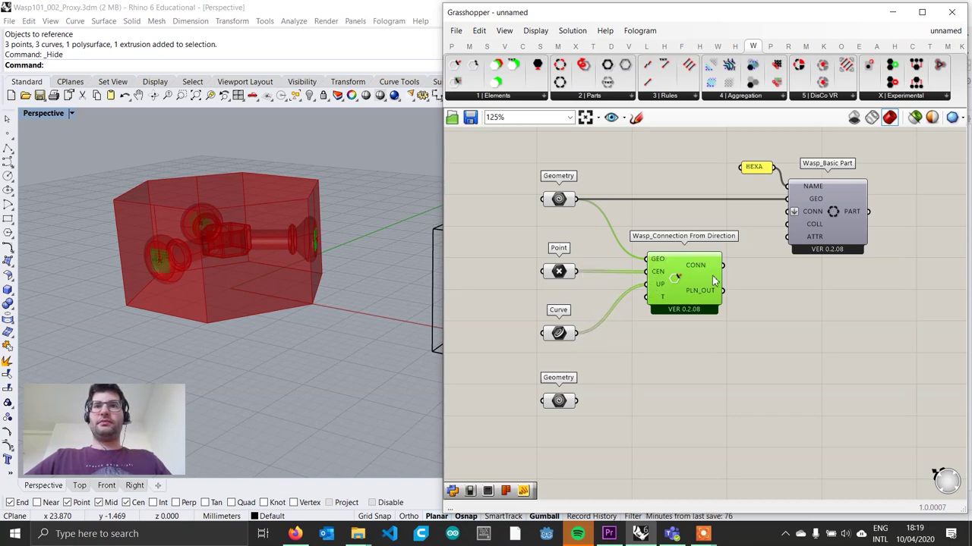
Feed the CONN output into the Basic Part's CONN input and inspect the connection planes on the hexagonal part.
drag(724, 267, 791, 216)
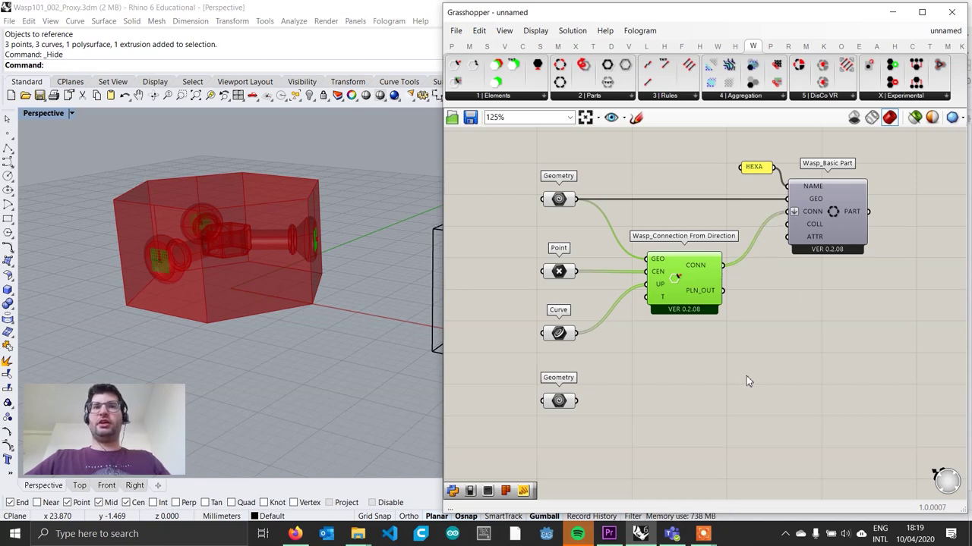
right_drag(321, 271, 342, 245)
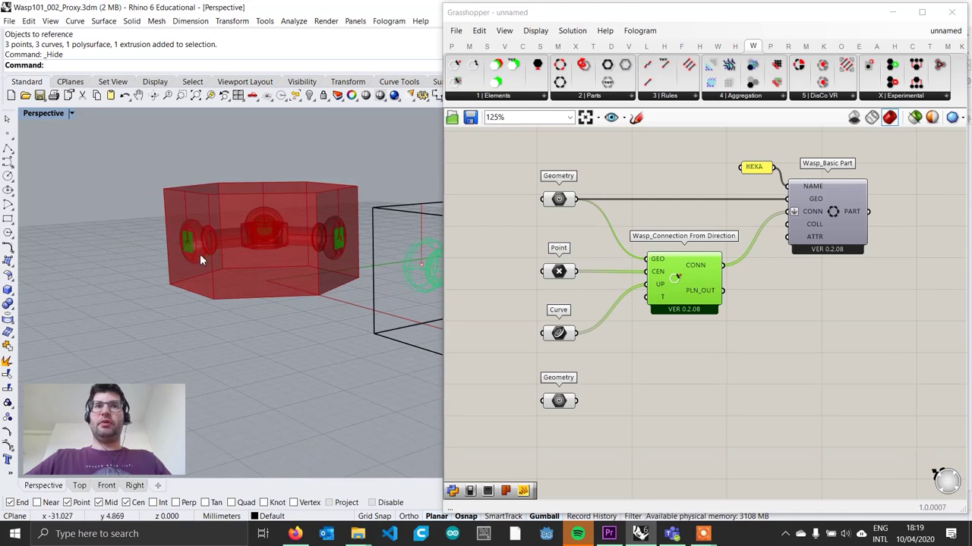
right_drag(199, 253, 304, 305)
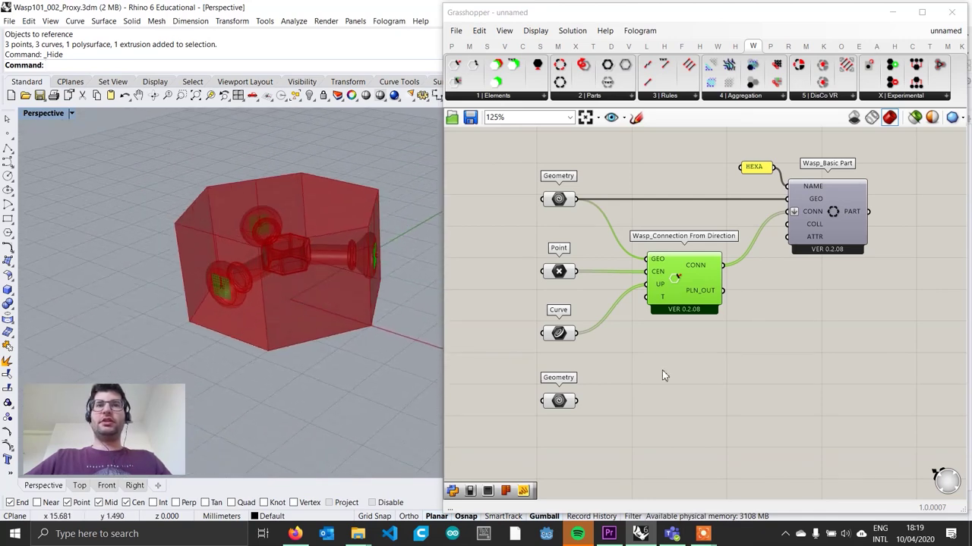
Add a Wasp_Attribute component to the right of the lower Geometry parameter holding the detailed joint.
right_drag(679, 361, 659, 342)
click(537, 385)
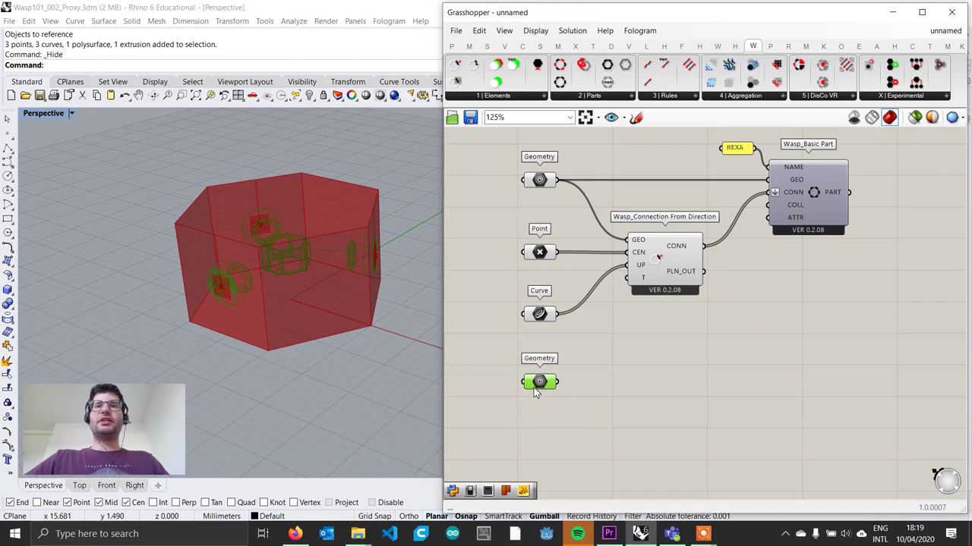
drag(813, 197, 823, 201)
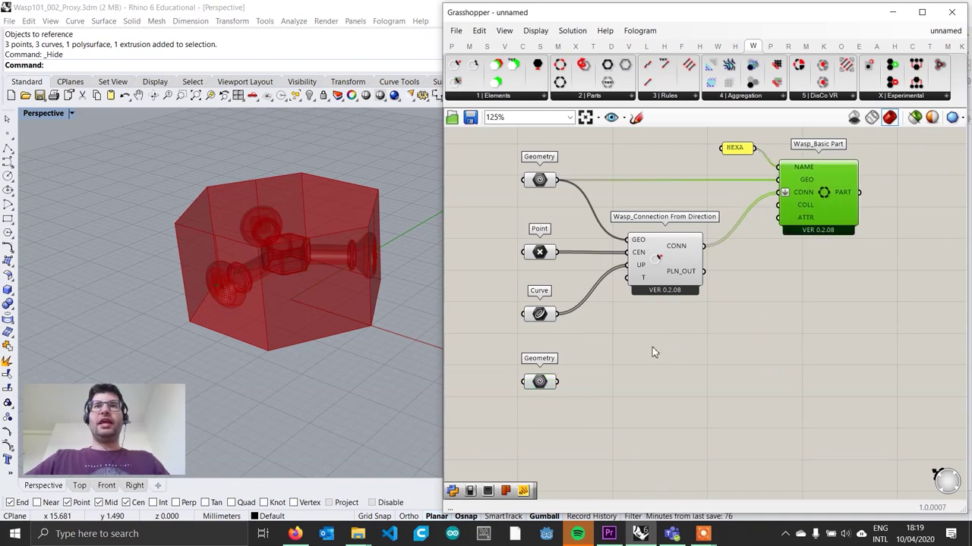
click(529, 97)
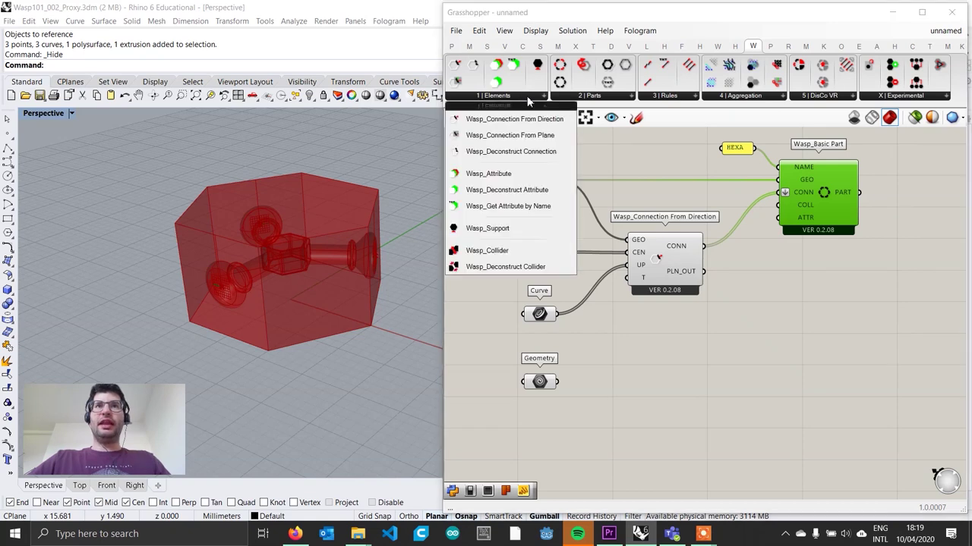
click(519, 181)
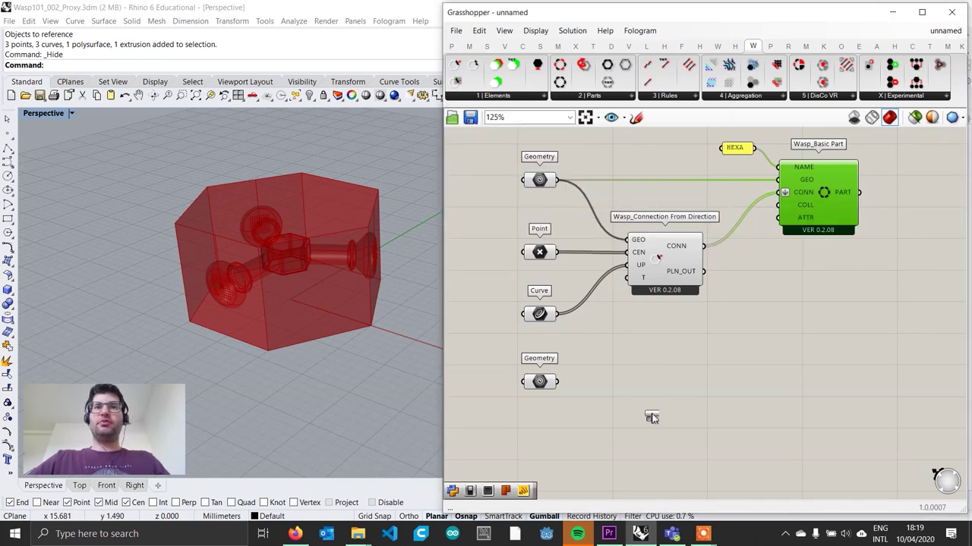
click(659, 389)
drag(663, 385, 664, 383)
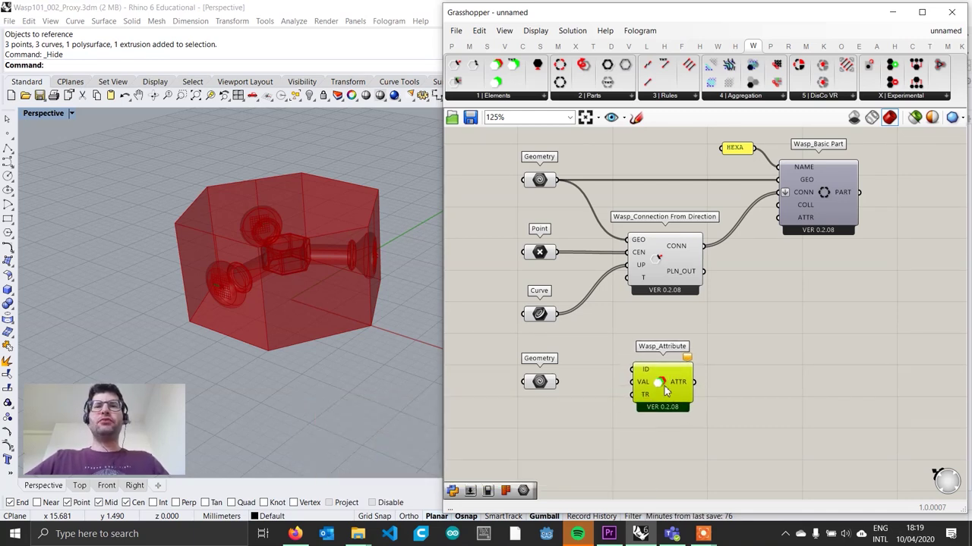
drag(667, 392, 662, 384)
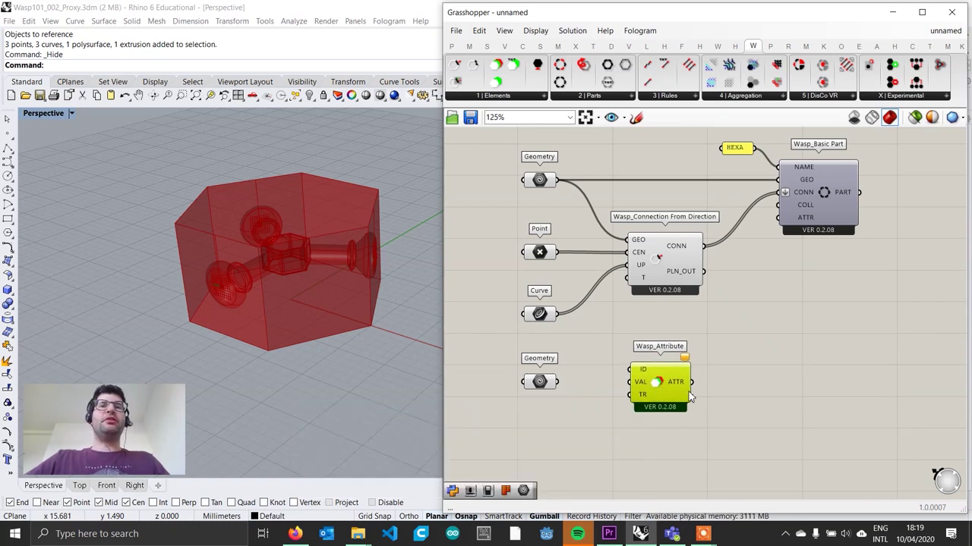
drag(672, 395, 680, 397)
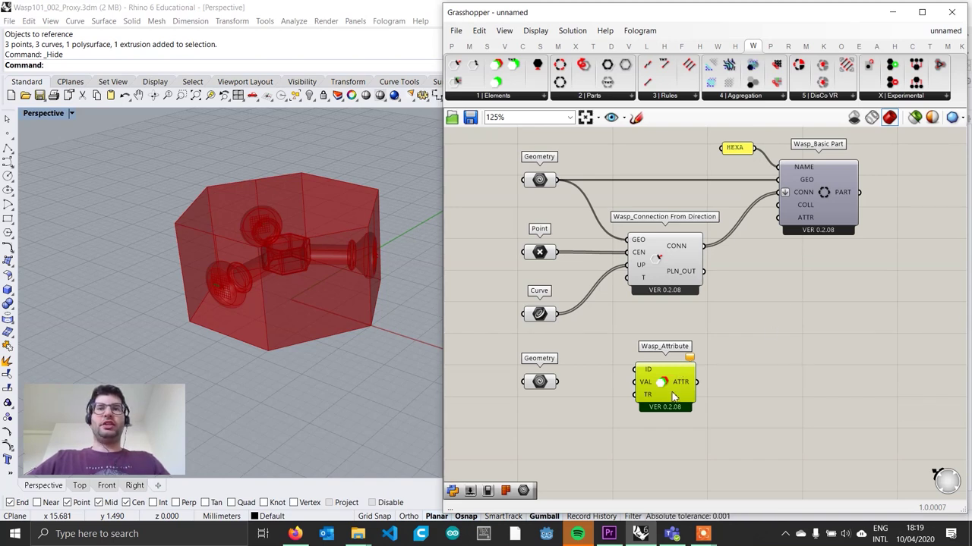
drag(651, 382, 650, 383)
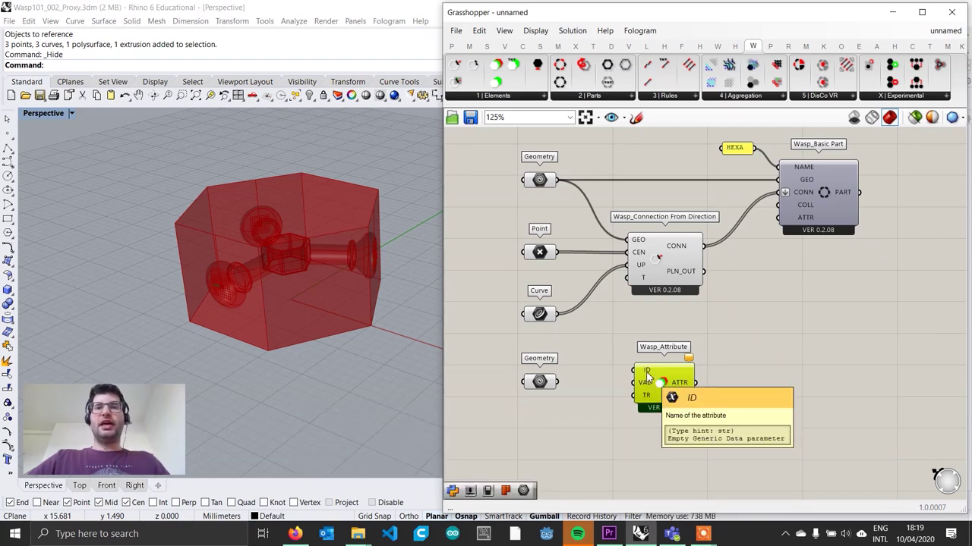
Add a text panel containing "detailed" and wire it to the Wasp_Attribute's ID input.
double_click(595, 373)
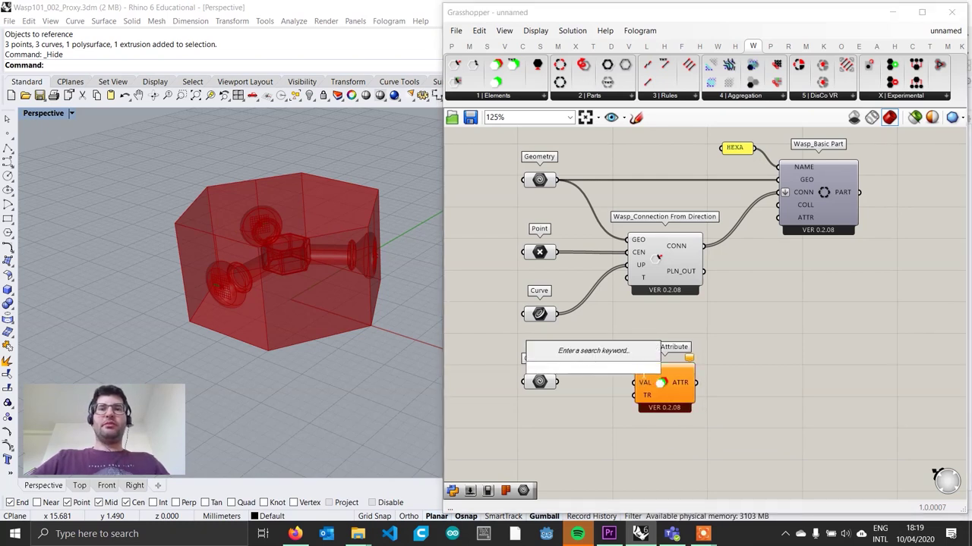
text(")
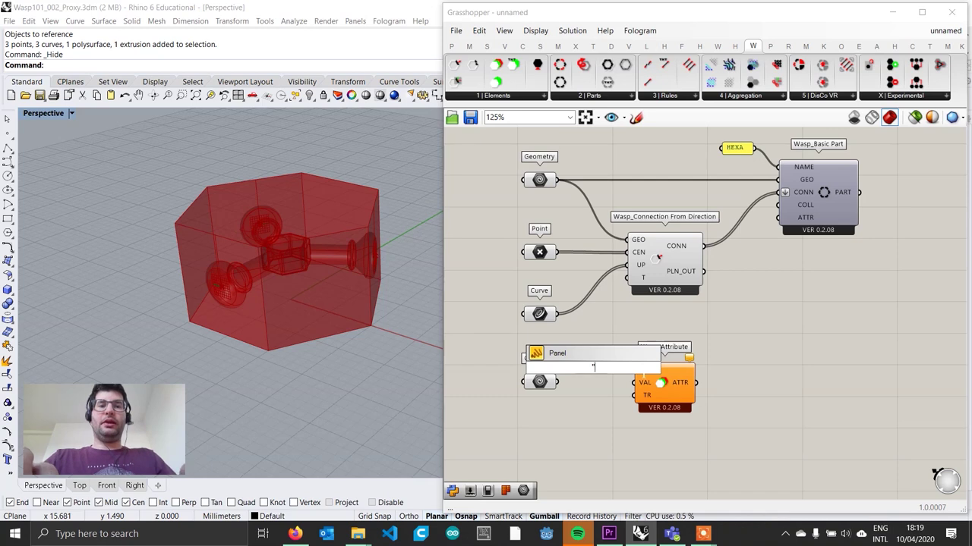
text(detailed)
key(Return)
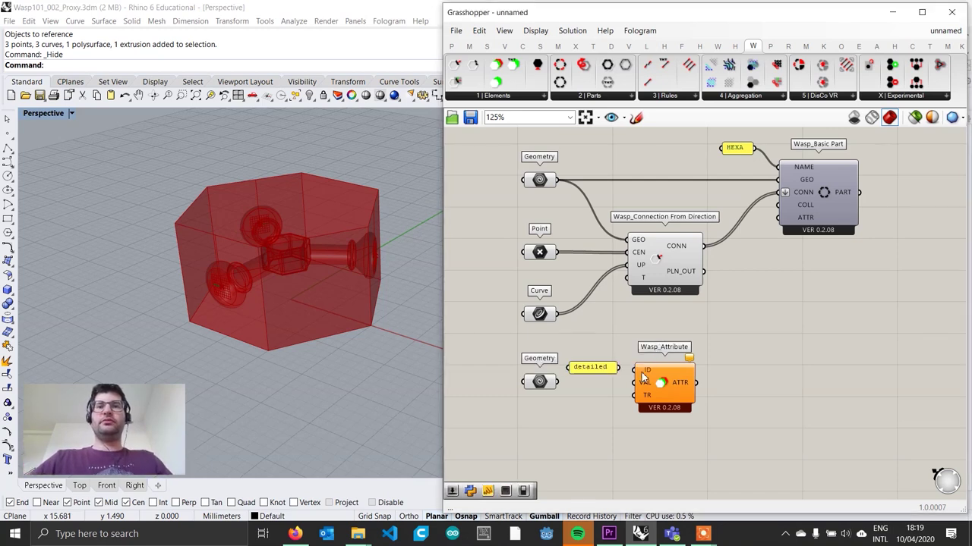
click(608, 367)
drag(607, 367, 636, 382)
Shift the Wasp_Attribute and its panel aside and add a Mesh Brep component between the lower Geometry parameter and the attribute.
click(541, 382)
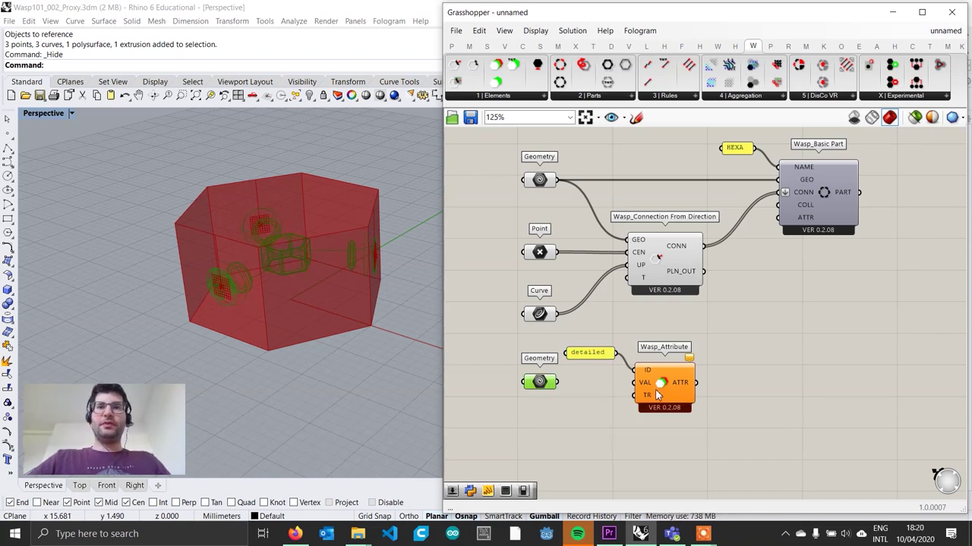
drag(677, 387, 697, 386)
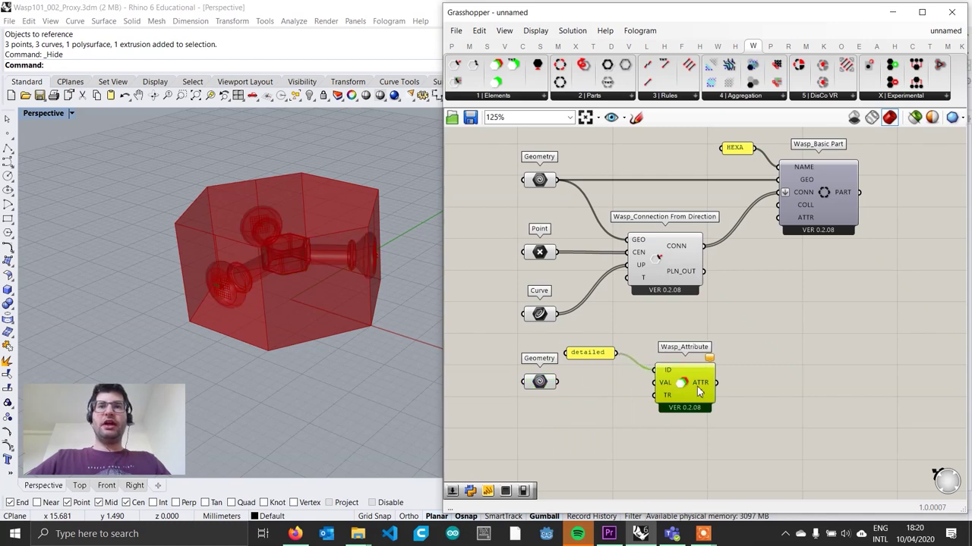
drag(605, 354, 628, 350)
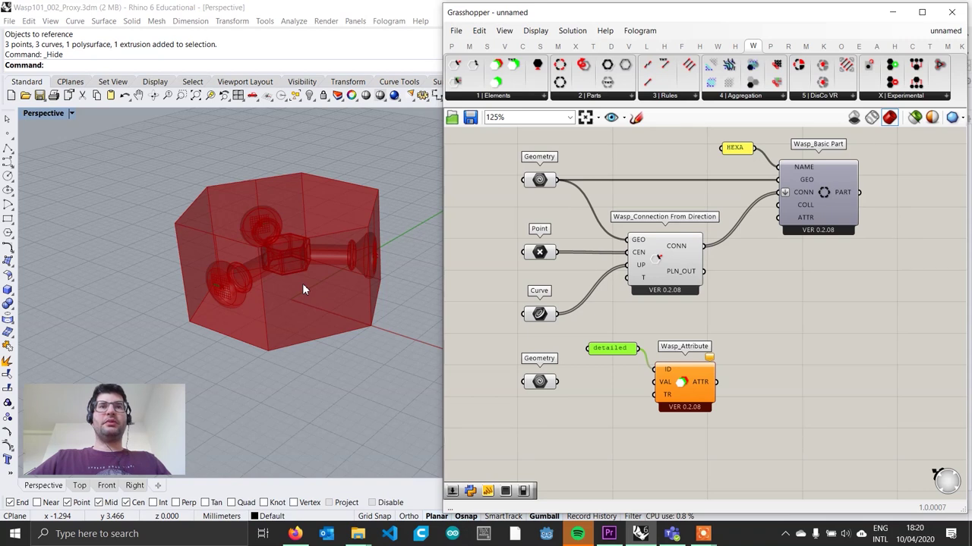
double_click(595, 379)
text(mesh bre)
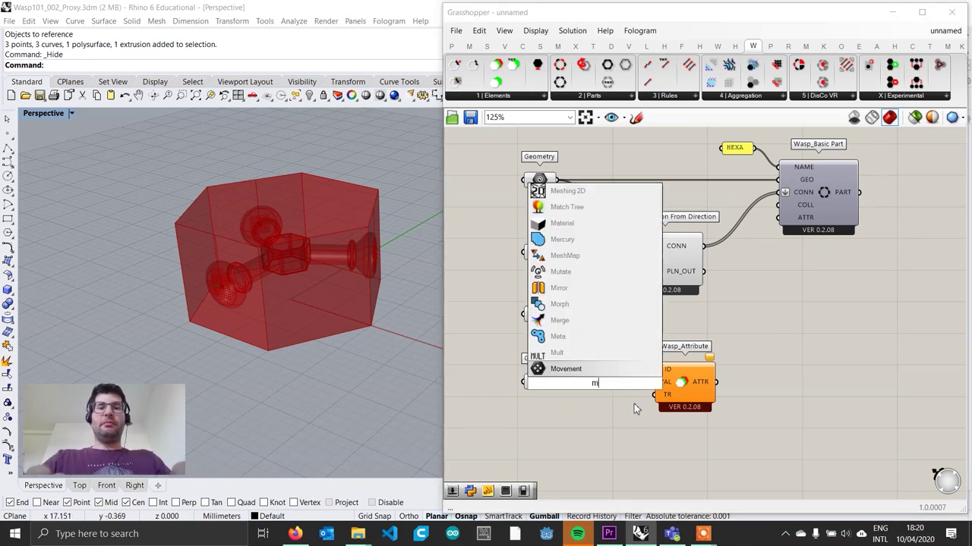
key(Up)
key(Up)
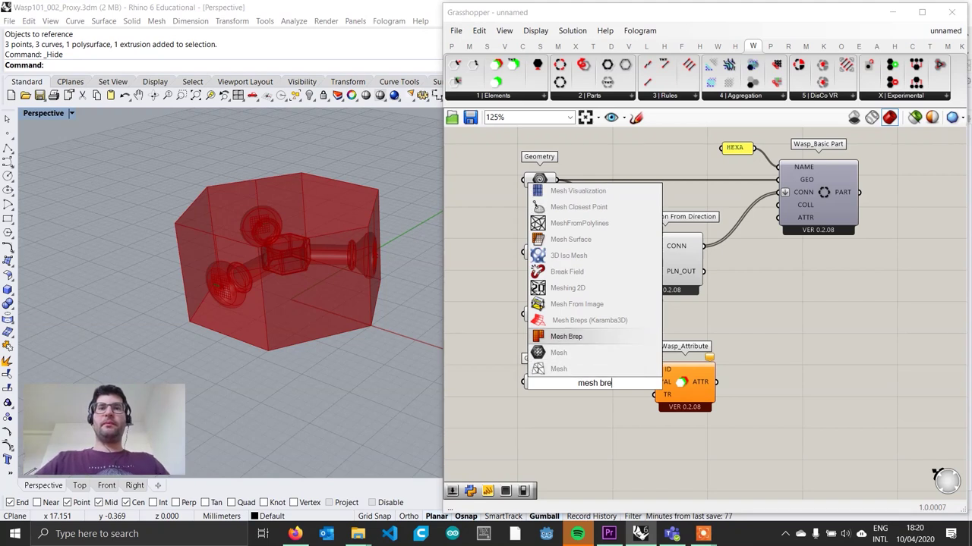
key(Return)
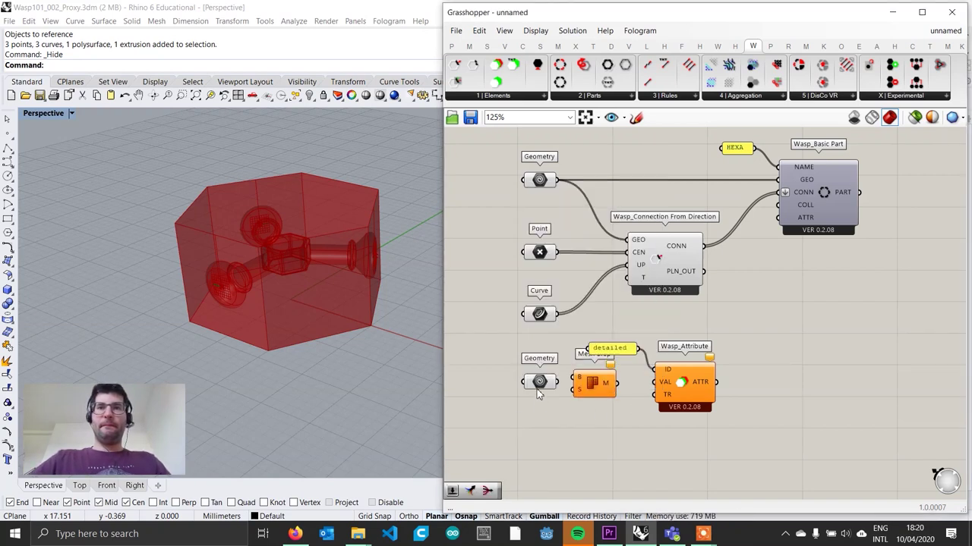
Wire the lower Geometry parameter through Mesh Brep into the Wasp_Attribute's VAL input and tidy the component layout.
drag(598, 392, 605, 410)
drag(543, 387, 582, 394)
click(692, 393)
drag(692, 393, 707, 405)
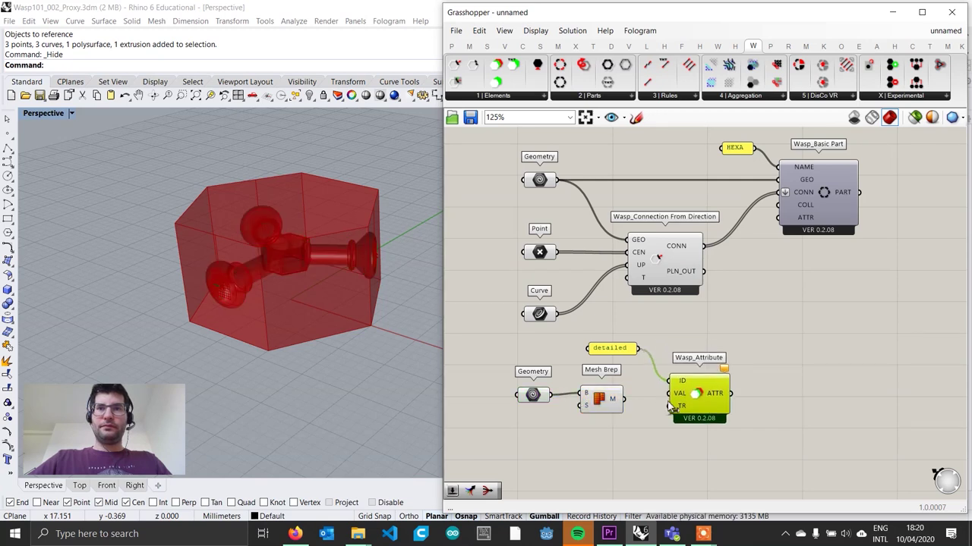
mouse_move(607, 407)
mouse_down()
mouse_move(681, 398)
mouse_move(611, 396)
mouse_up()
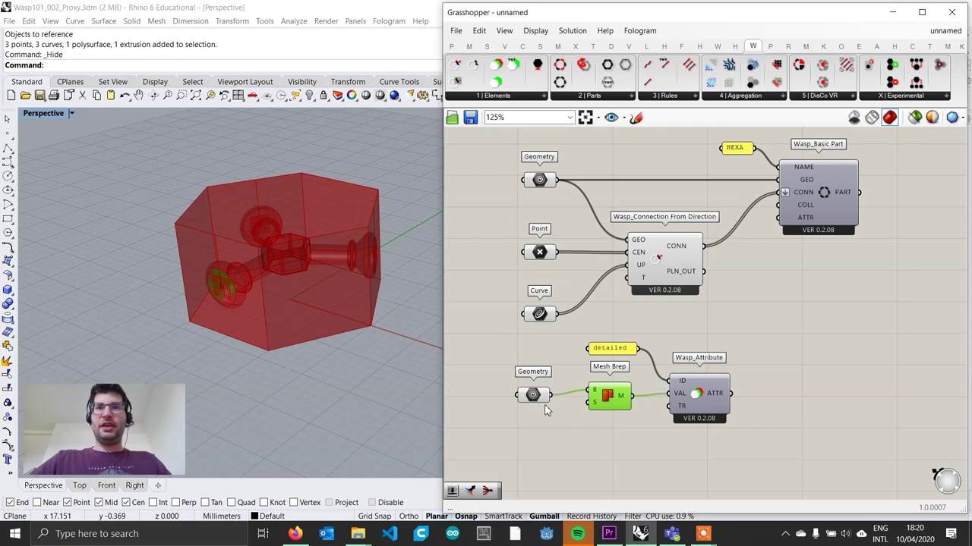
drag(546, 404, 556, 401)
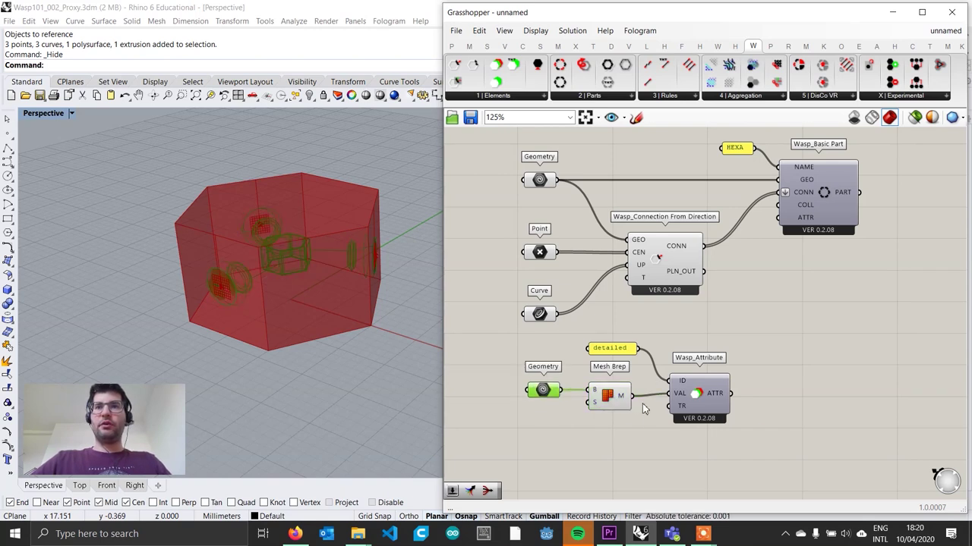
drag(695, 407, 693, 410)
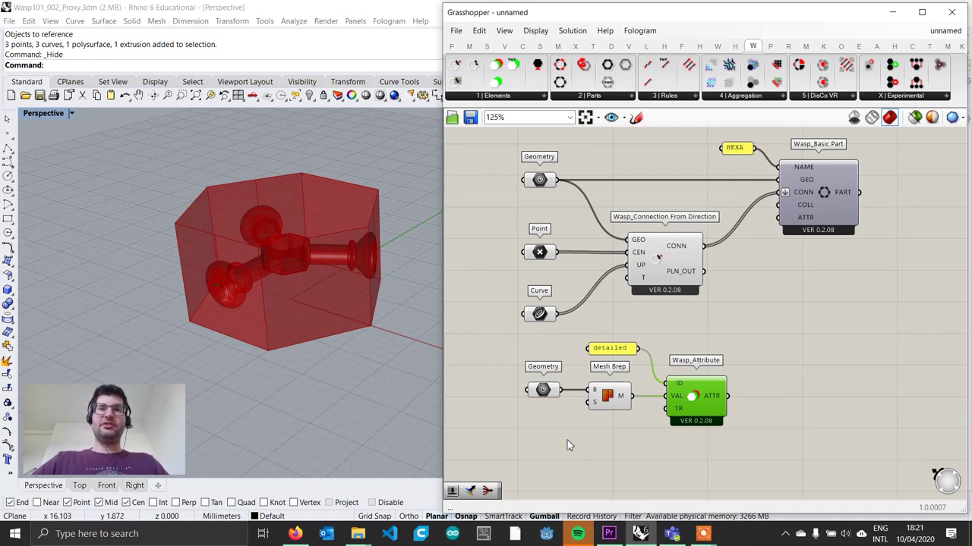
Add a Boolean Toggle below Mesh Brep, set it to True and wire it to the Wasp_Attribute's TR input.
double_click(600, 438)
text(boolean)
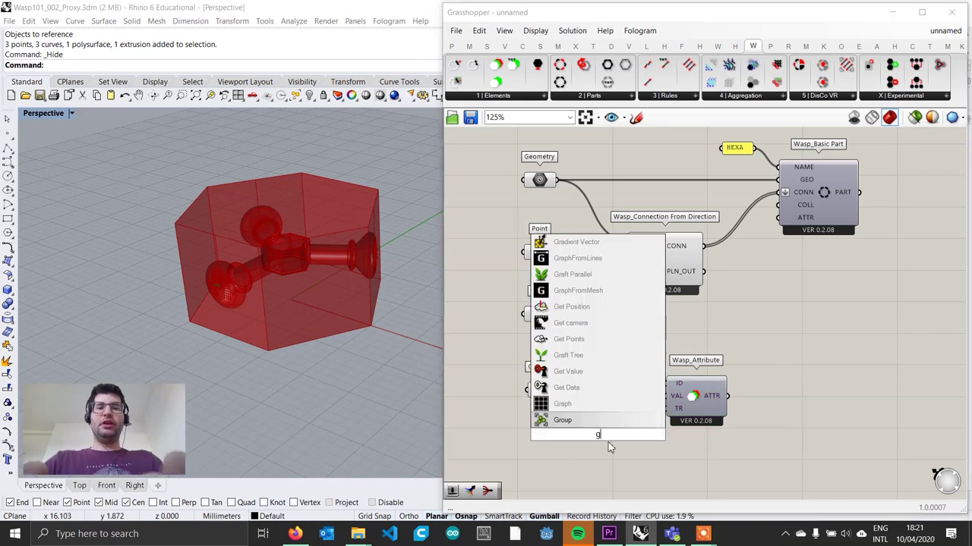
text( togg)
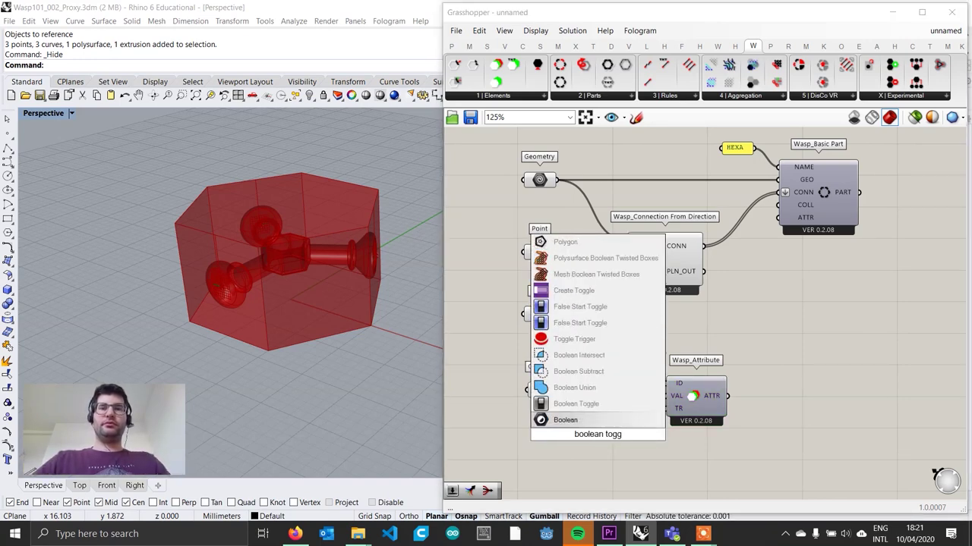
key(Return)
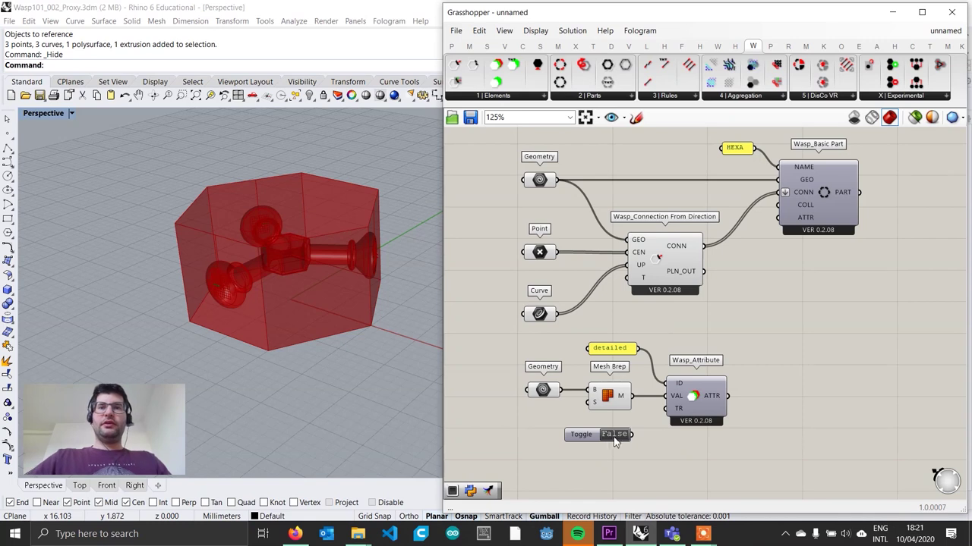
drag(631, 434, 667, 408)
double_click(587, 436)
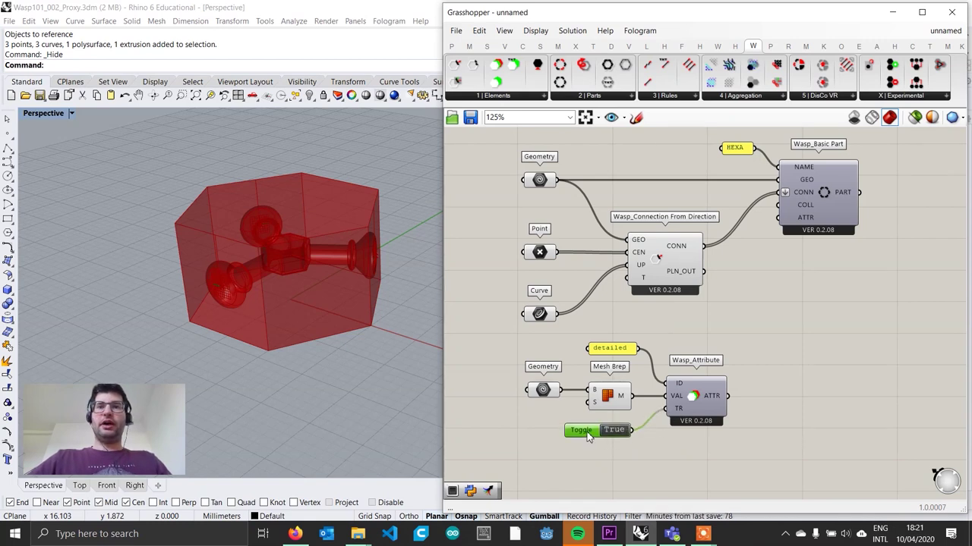
drag(587, 432, 587, 430)
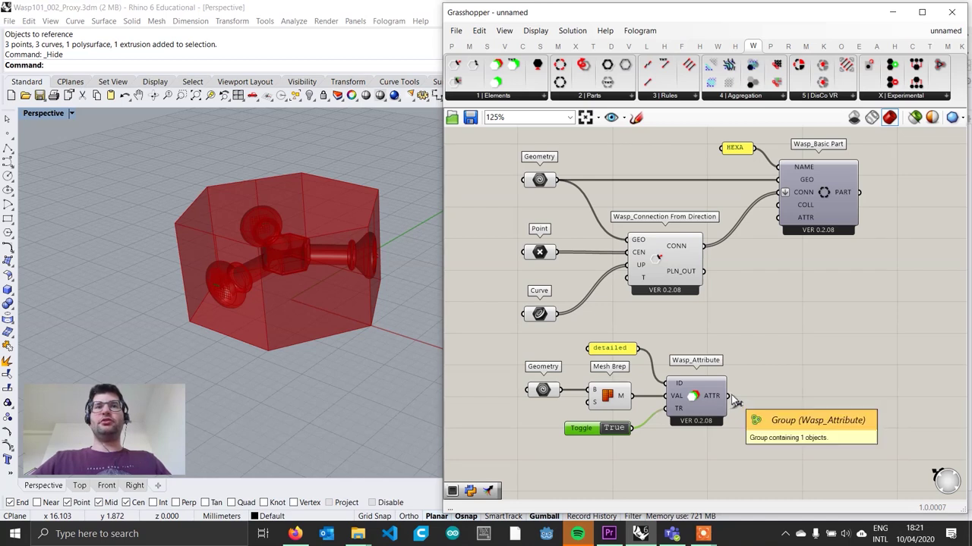
Connect the Wasp_Attribute's ATTR output to the ATTR input of the HEXA Basic Part.
drag(731, 396, 790, 217)
click(899, 259)
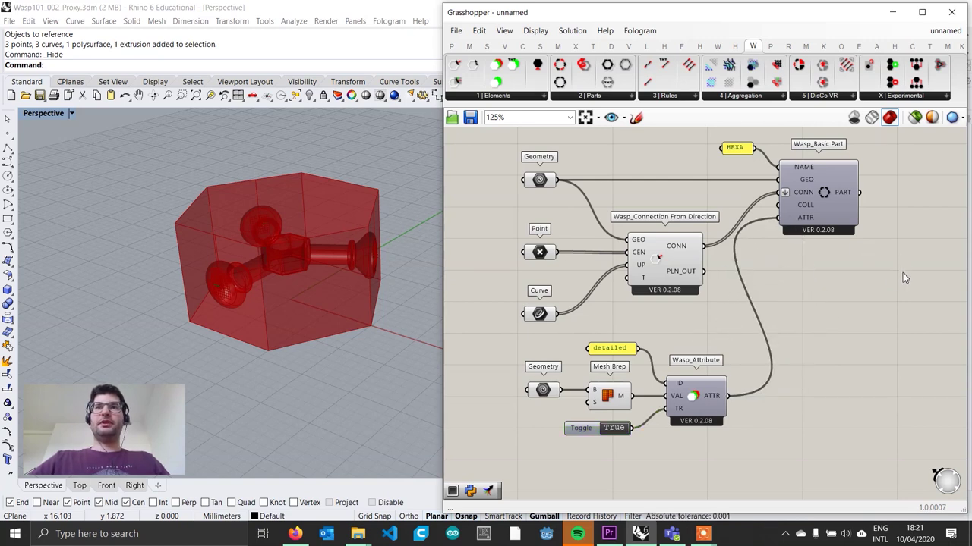
right_drag(902, 273, 875, 285)
mouse_move(826, 207)
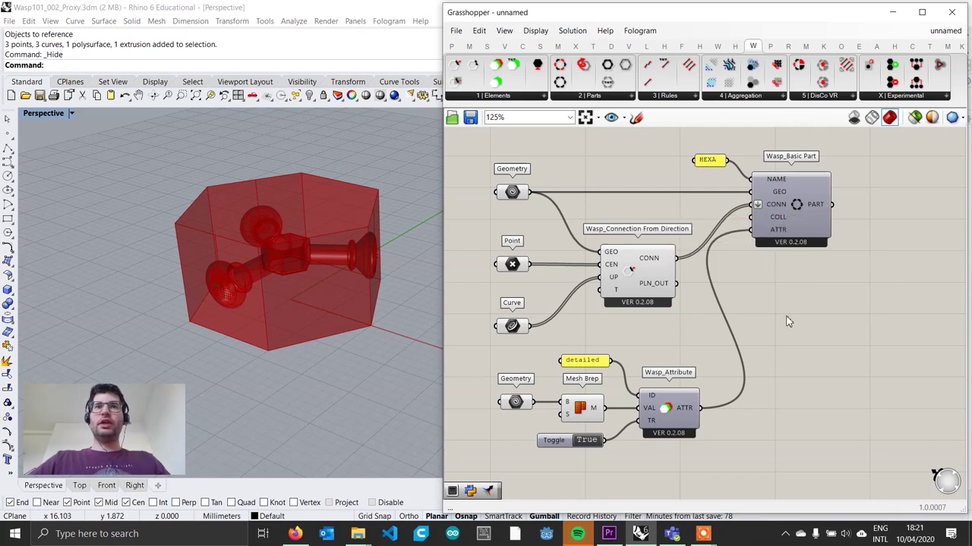
Duplicate the whole HEXA part definition and place the copy directly below the original for the cube part.
scroll(285, 299, down, 5)
shift+right_drag(286, 298, 271, 310)
shift+right_drag(380, 341, 275, 311)
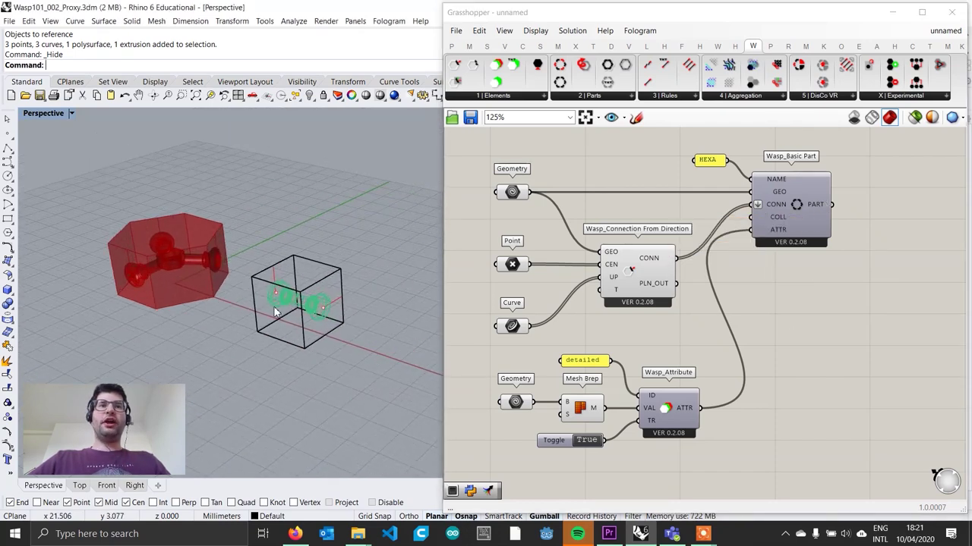
scroll(275, 311, up, 2)
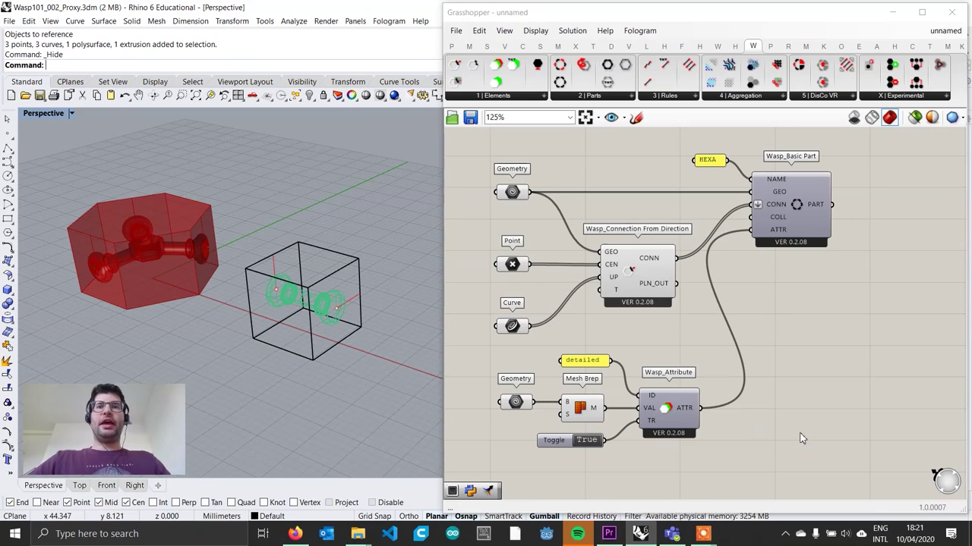
scroll(802, 439, down, 1)
drag(853, 456, 490, 143)
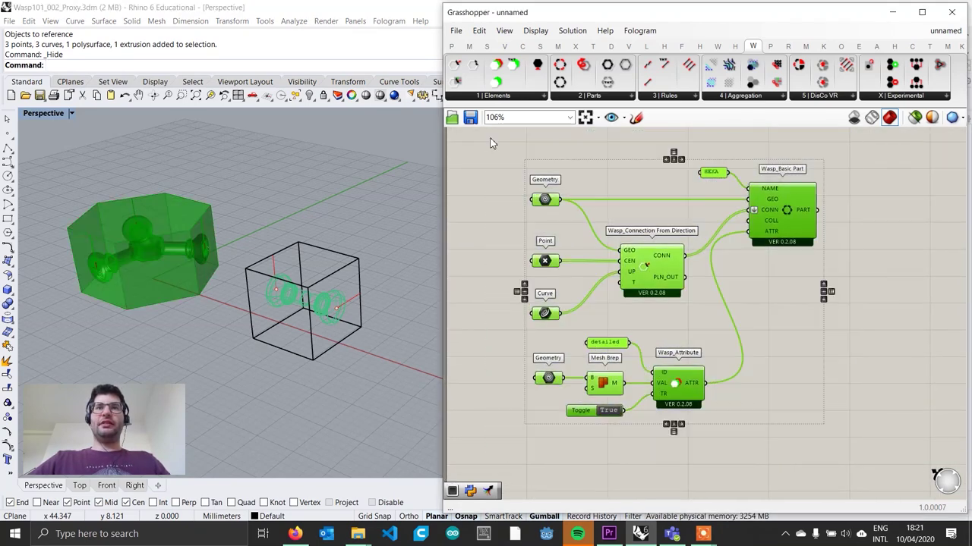
right_drag(750, 359, 746, 331)
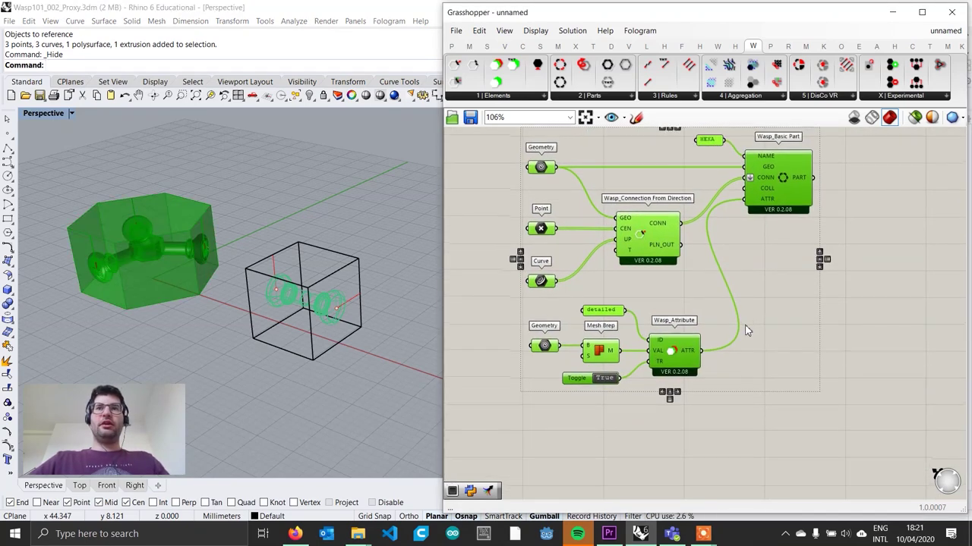
scroll(740, 315, down, 2)
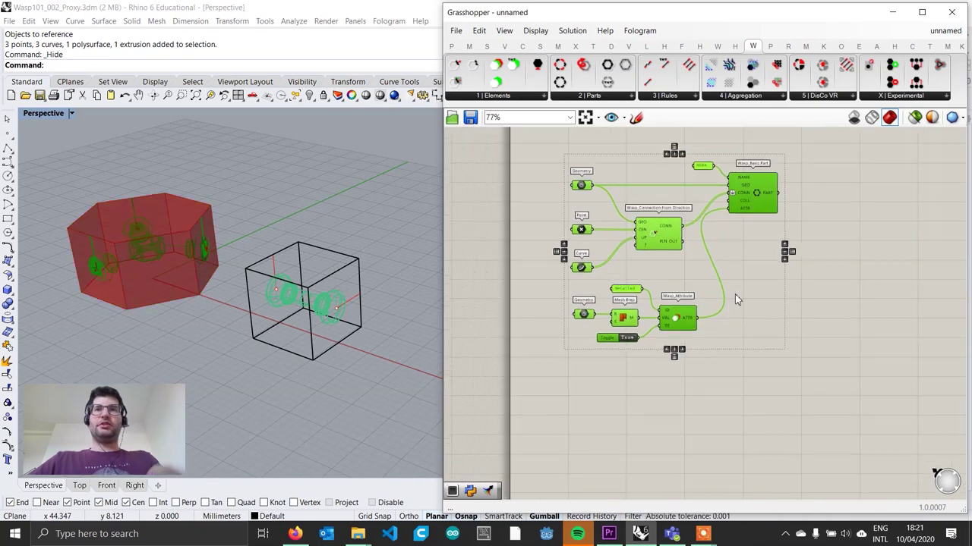
key(ctrl+v)
drag(764, 214, 758, 369)
scroll(751, 303, down, 3)
scroll(758, 364, up, 1)
scroll(704, 386, up, 3)
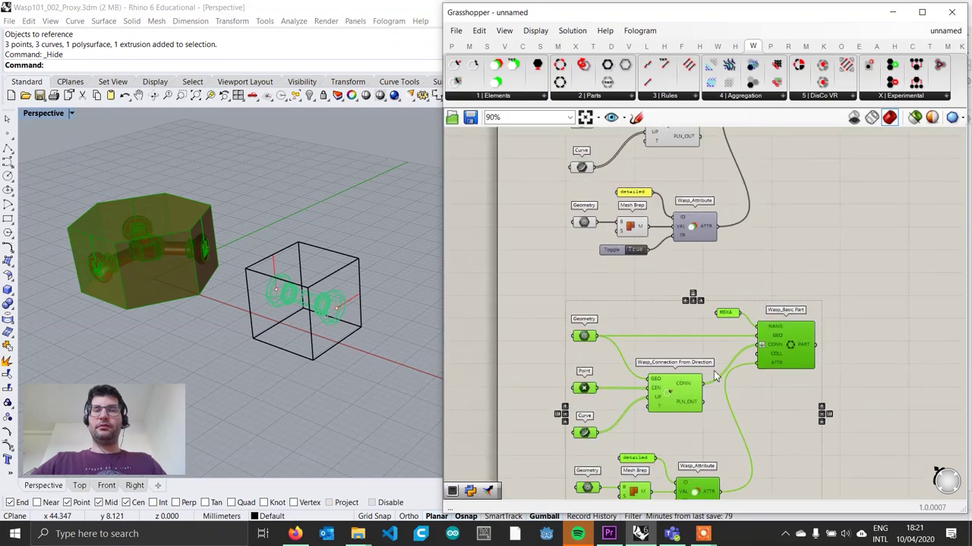
Rename the copied Basic Part by changing its name panel to CUBE.
right_drag(721, 391, 717, 290)
scroll(711, 290, up, 2)
scroll(729, 300, up, 1)
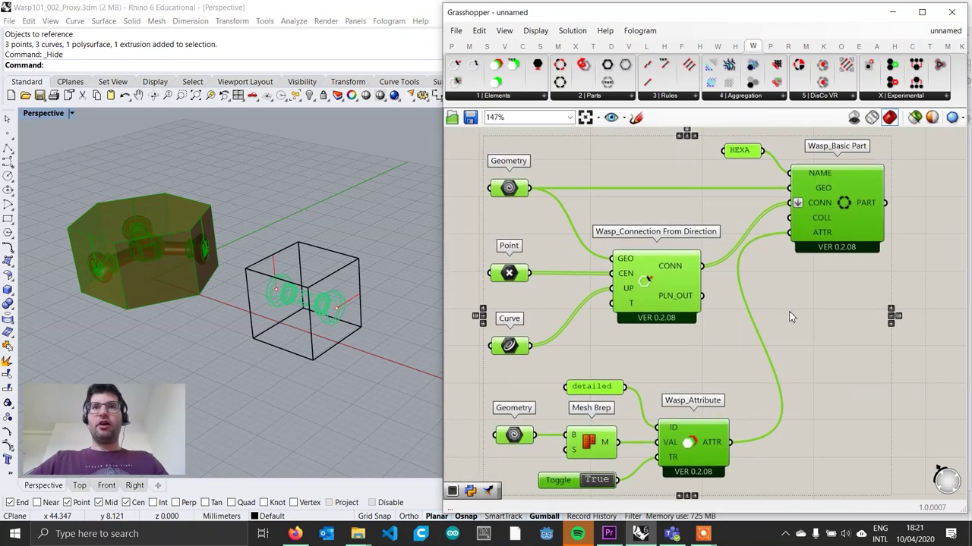
click(793, 322)
double_click(740, 151)
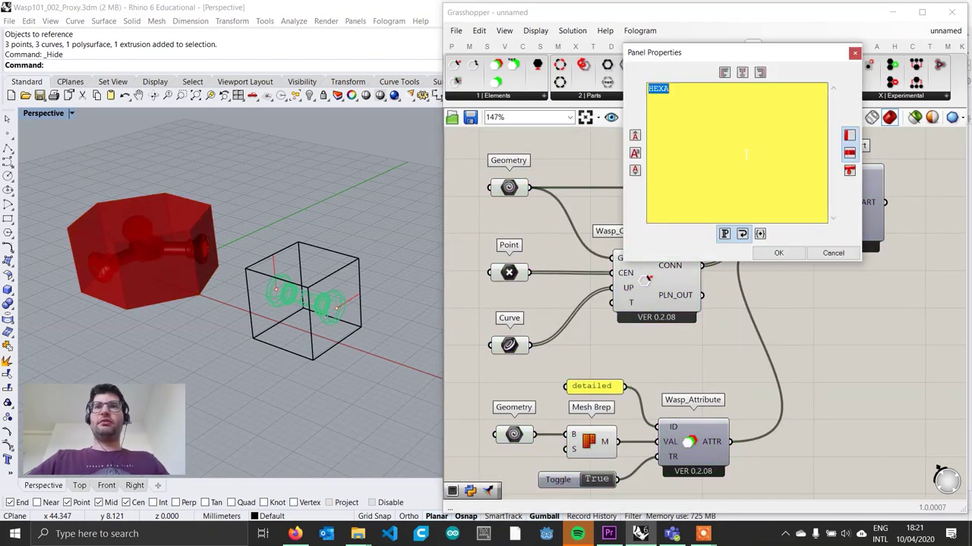
text(CUBE)
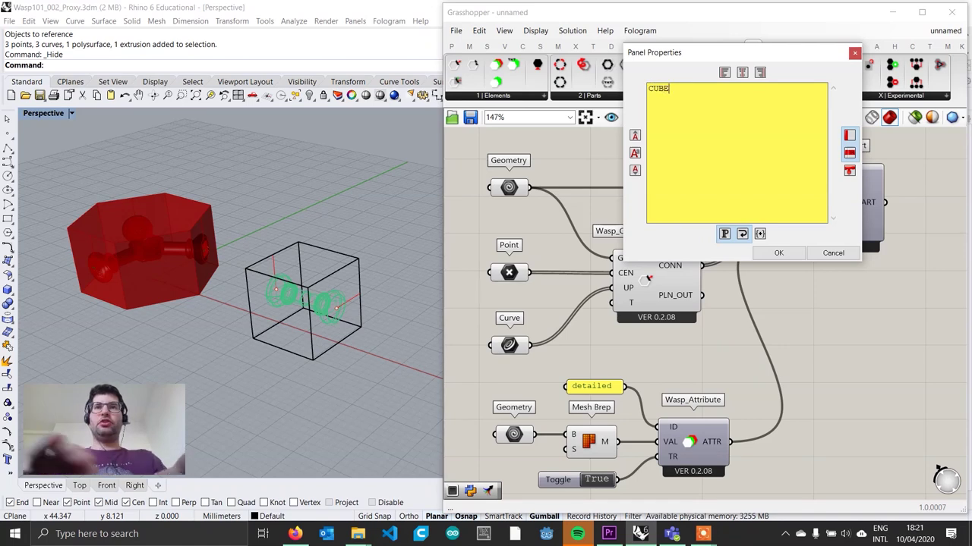
click(779, 254)
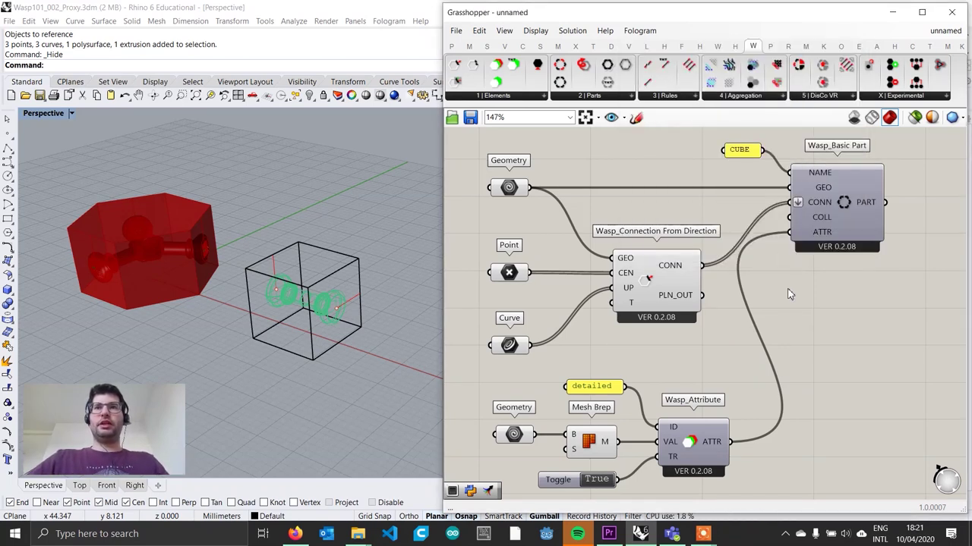
Reference the cube in the copied part's upper Geometry parameter and its two connection points in the Point parameter.
right_click(510, 190)
click(559, 337)
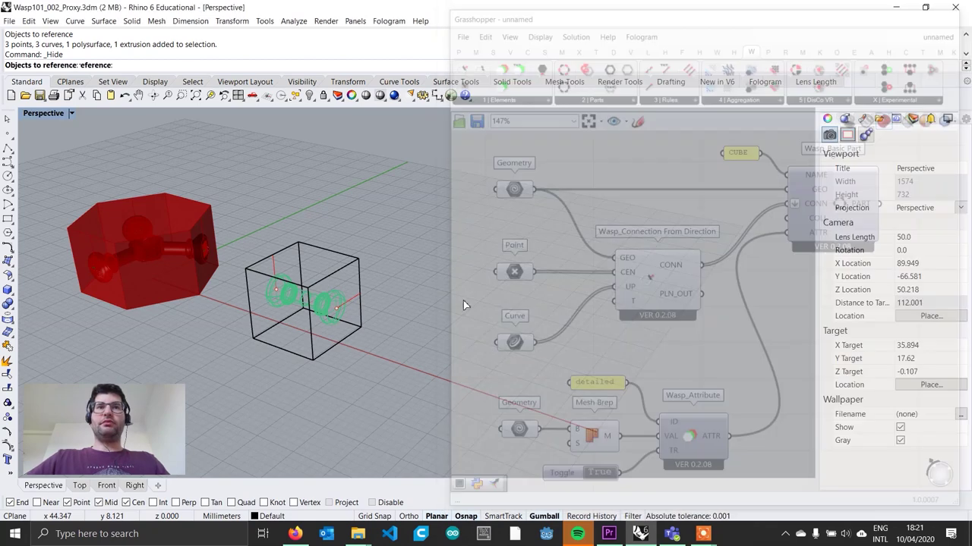
click(349, 265)
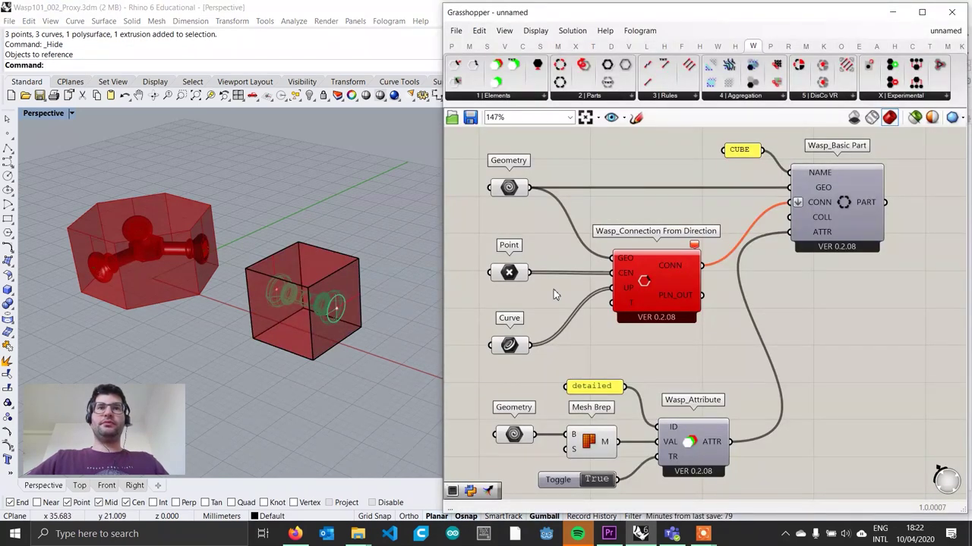
right_click(512, 275)
click(559, 425)
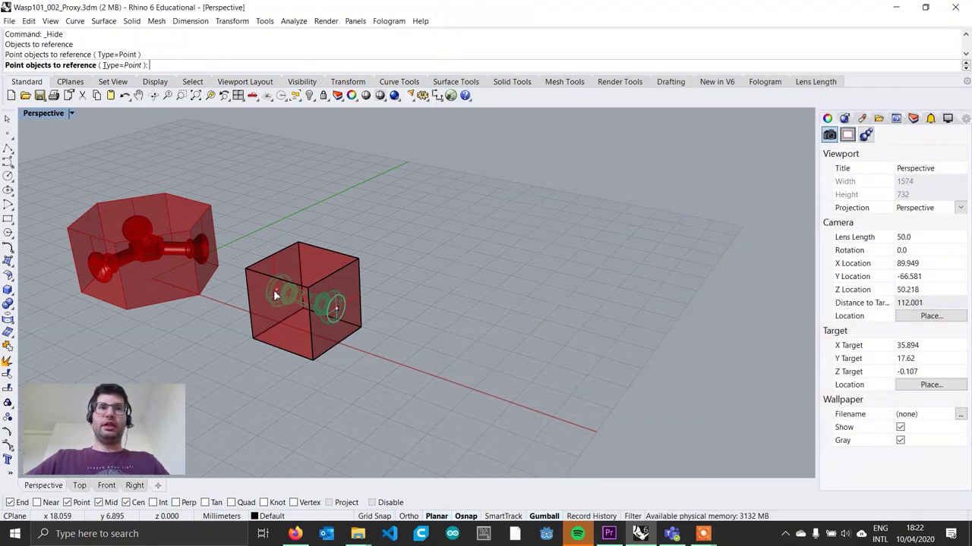
click(425, 339)
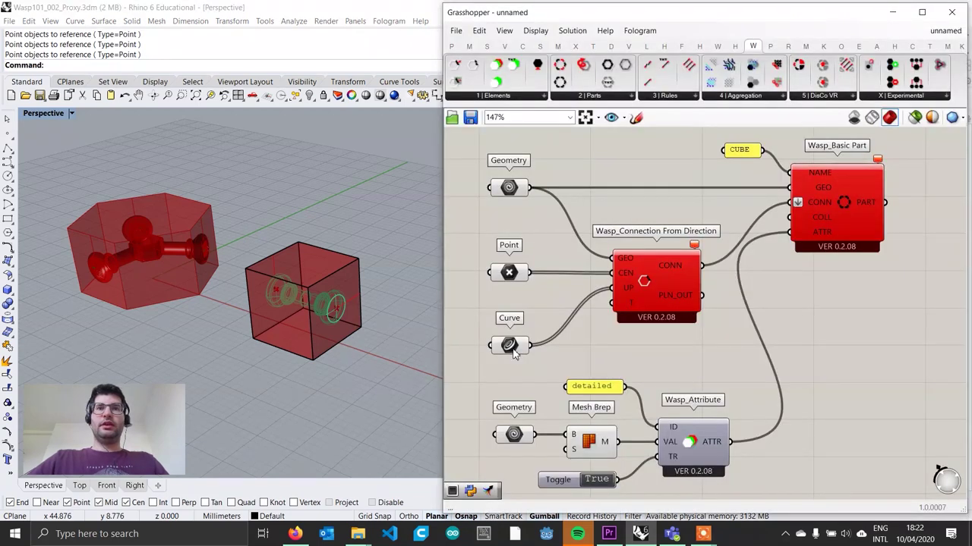
Reference the cube's two connection direction lines in the copied part's Curve parameter as multiple curves.
right_click(510, 346)
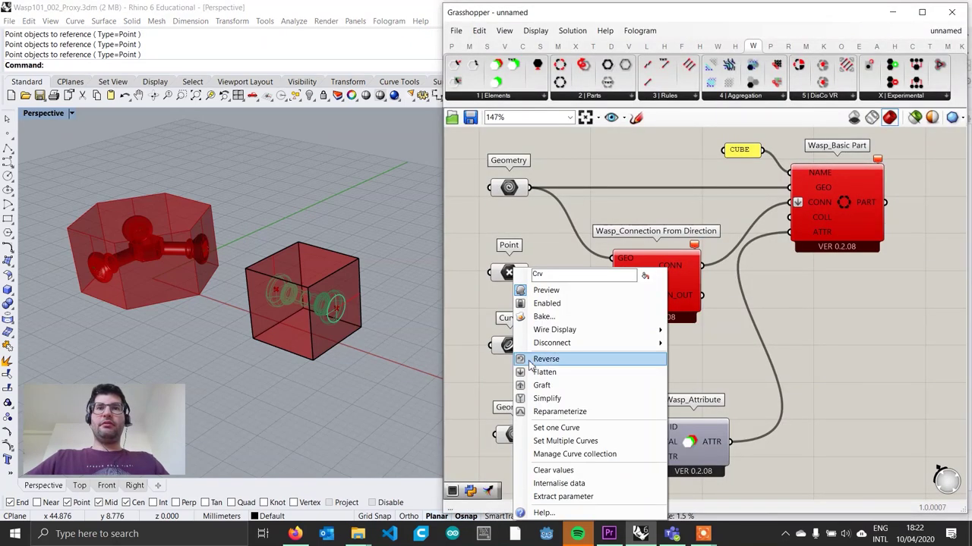
click(573, 444)
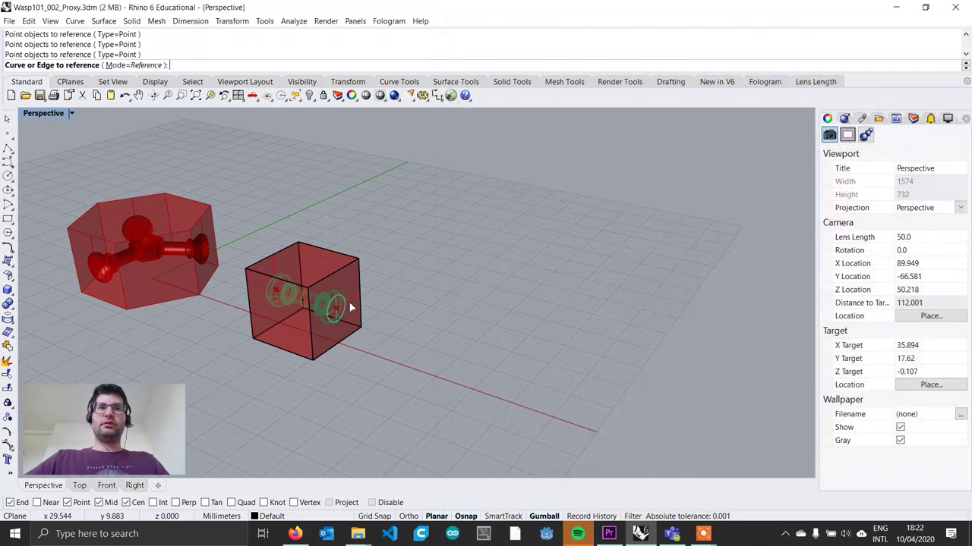
click(350, 306)
key(Return)
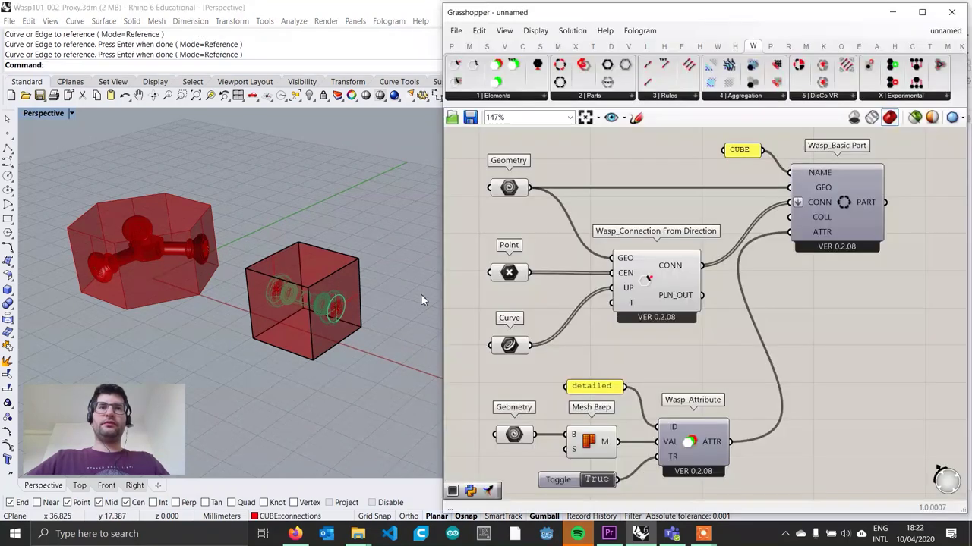
Set the copied part's lower Geometry parameter to the detailed joint inside the cube.
right_drag(553, 362, 564, 304)
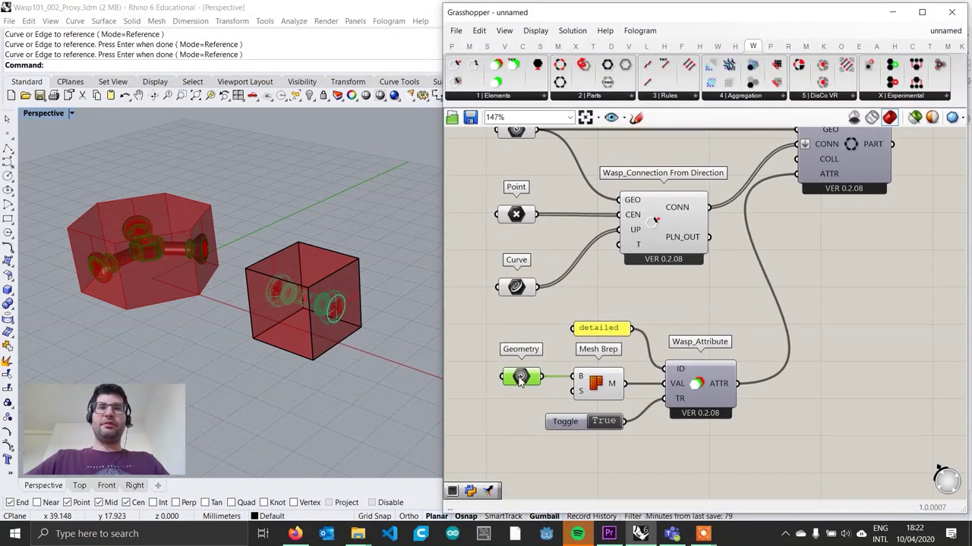
right_click(519, 382)
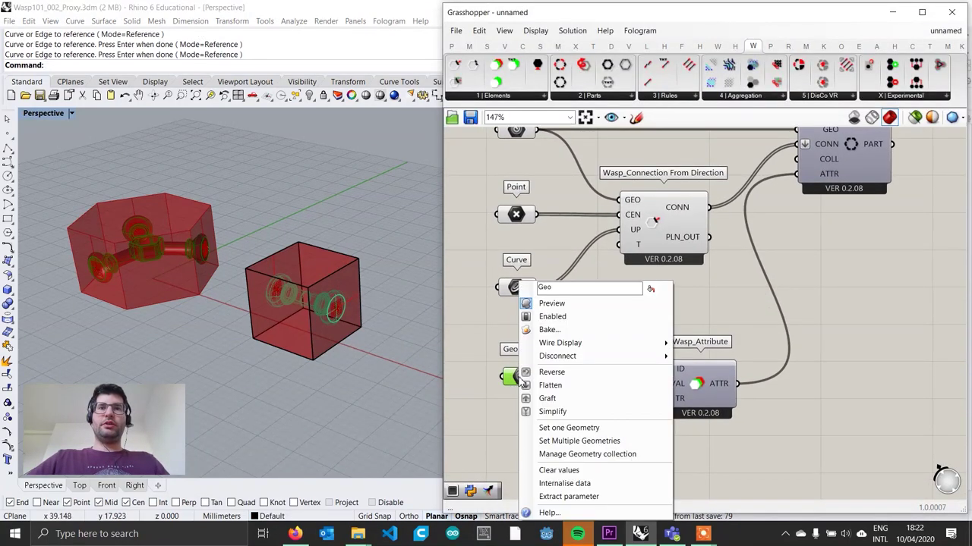
click(588, 430)
click(296, 297)
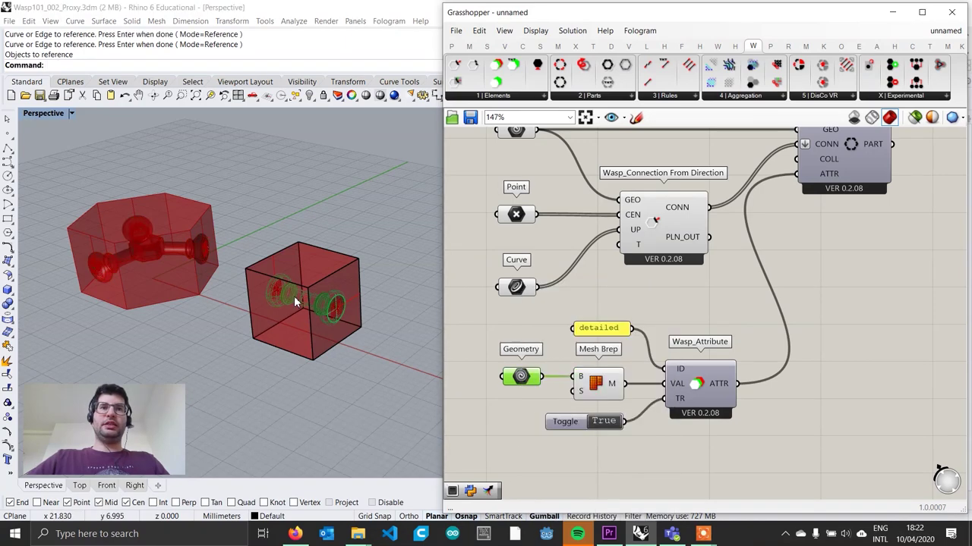
Add a Merge component and connect the HEXA part's output to D1 and the CUBE part's output to D2.
scroll(839, 322, down, 3)
mouse_move(838, 316)
right_down()
mouse_move(691, 362)
mouse_move(655, 409)
mouse_move(644, 401)
right_up()
scroll(687, 341, down, 1)
scroll(654, 402, down, 1)
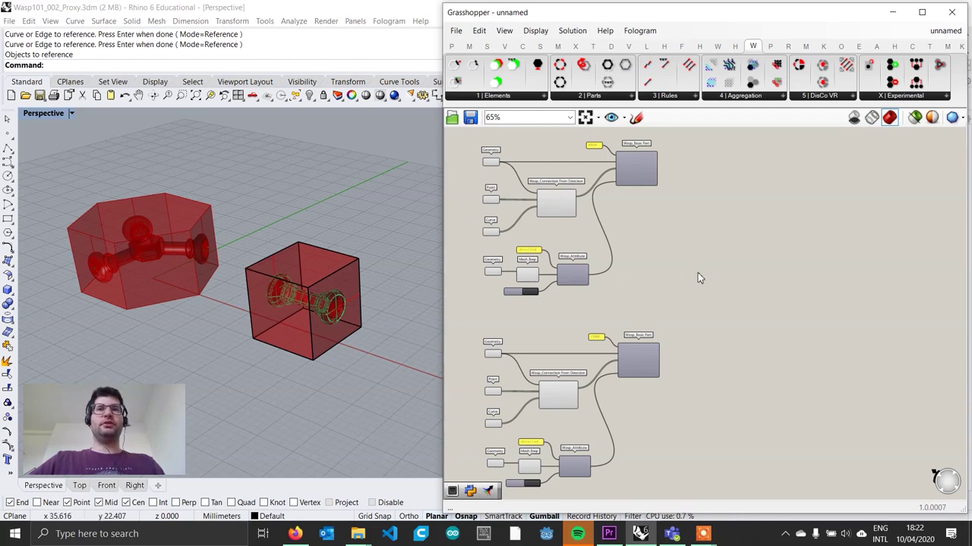
scroll(718, 265, up, 3)
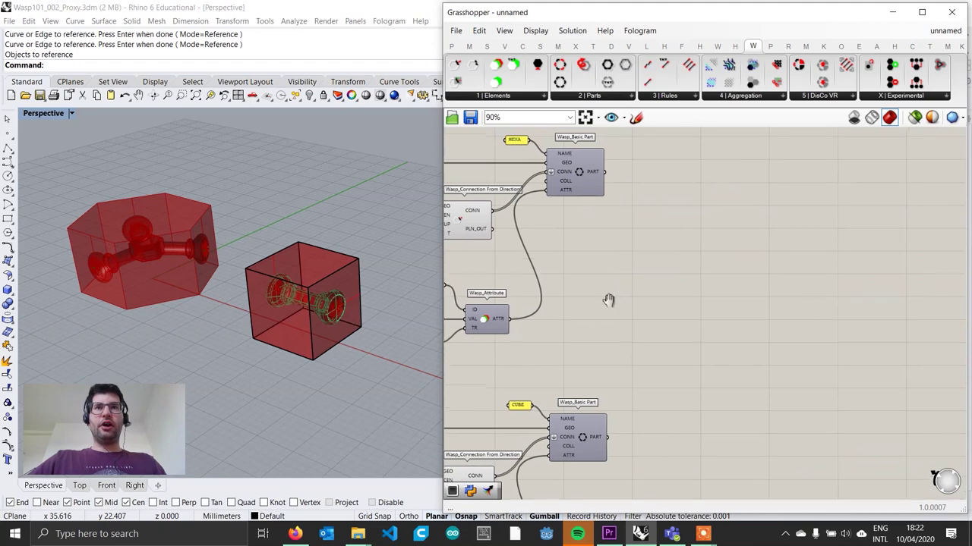
double_click(683, 317)
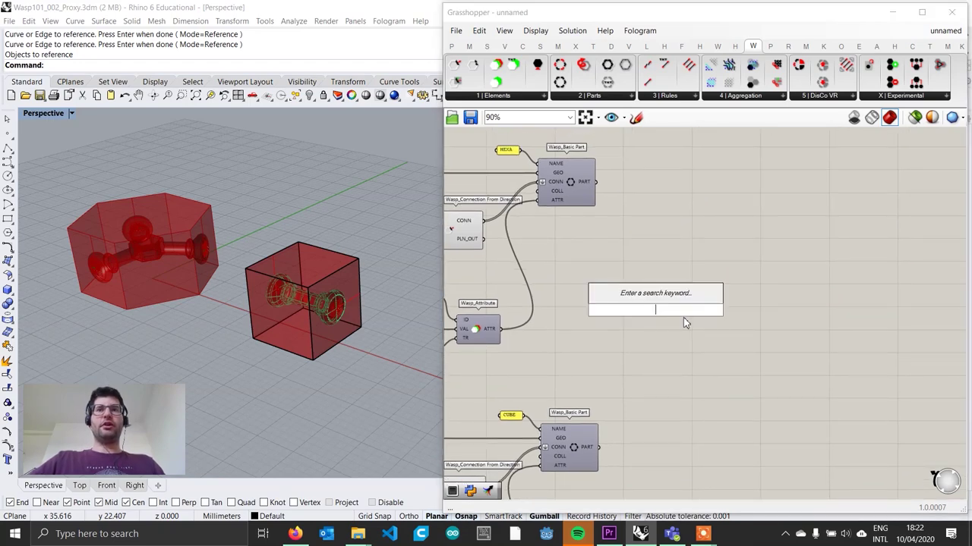
text(merge)
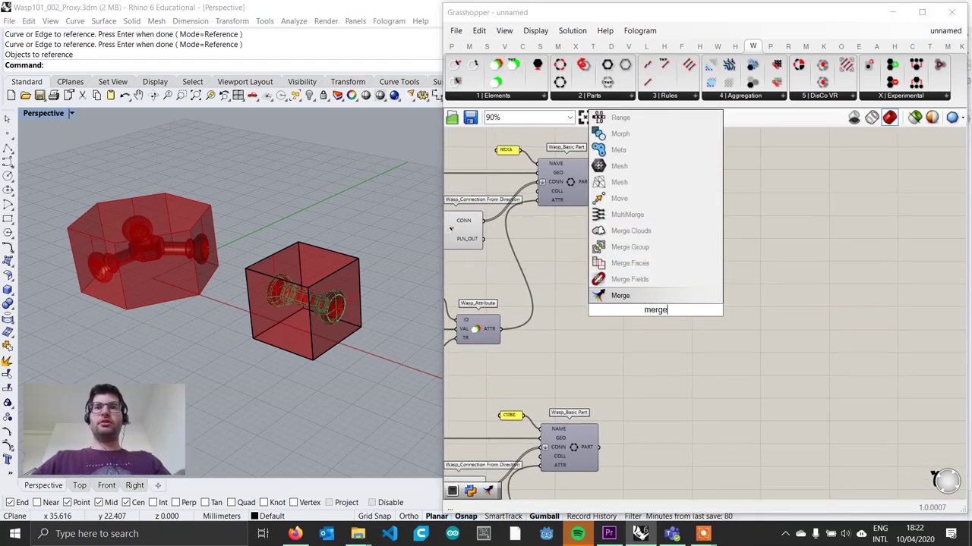
key(Return)
drag(595, 182, 640, 306)
drag(620, 422, 643, 319)
Remove the Merge component's unused D3 input and shift the component slightly away from the two parts.
scroll(649, 307, up, 5)
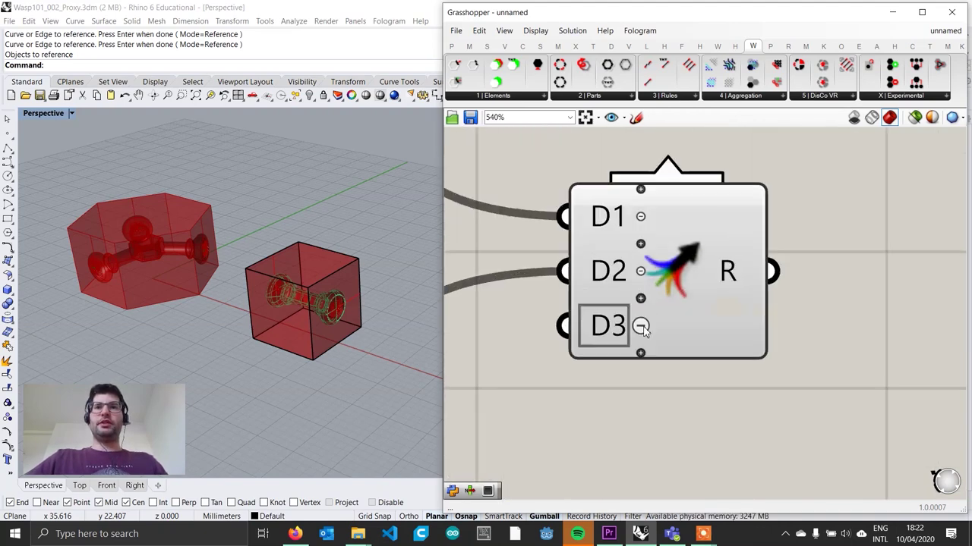
click(642, 325)
scroll(640, 322, down, 2)
scroll(639, 316, down, 4)
drag(653, 312, 676, 315)
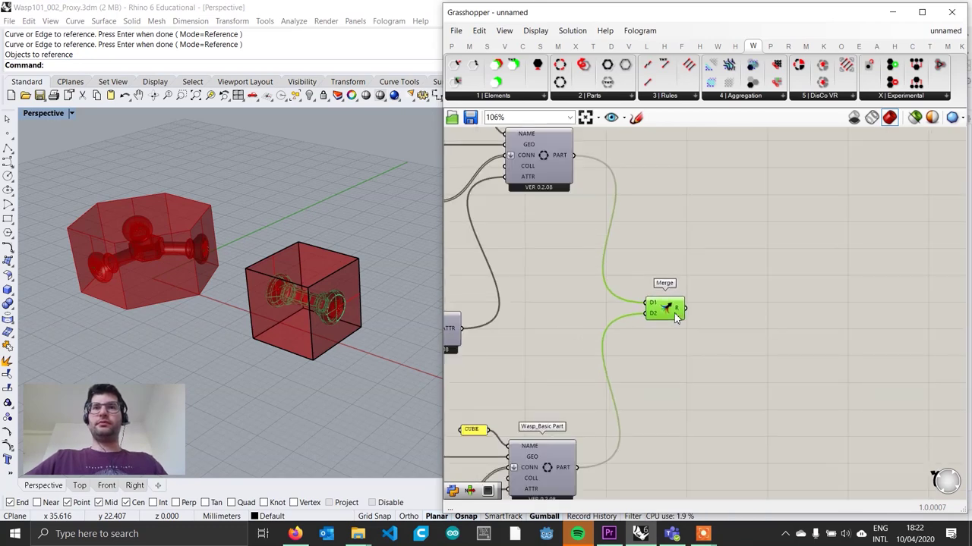
right_drag(676, 315, 596, 317)
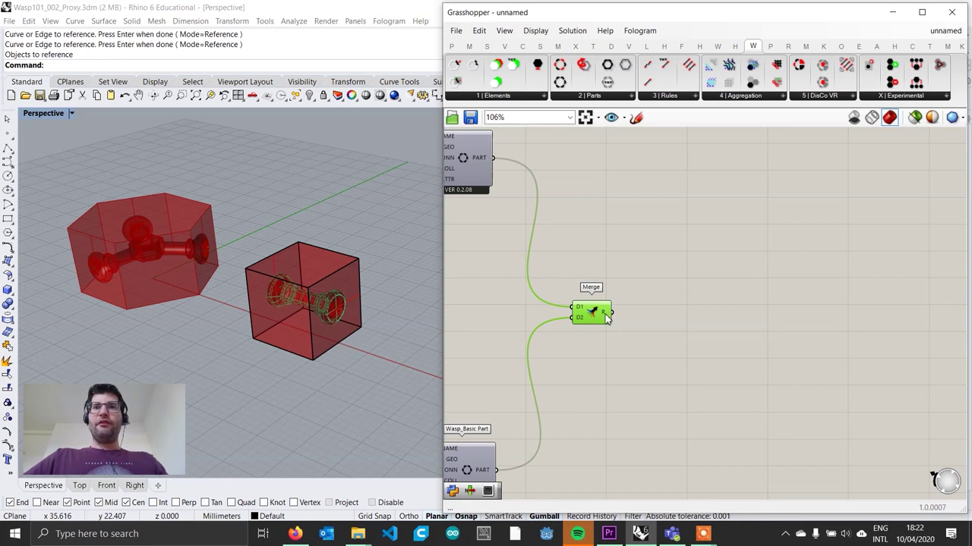
Add a Wasp Stochastic Aggregation component and connect the merged parts to its PART input.
mouse_move(607, 319)
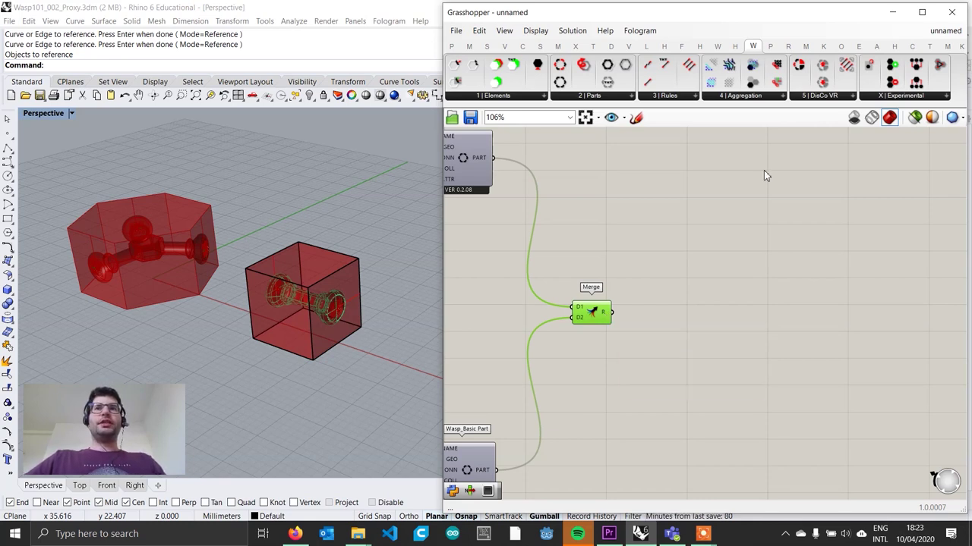
click(752, 97)
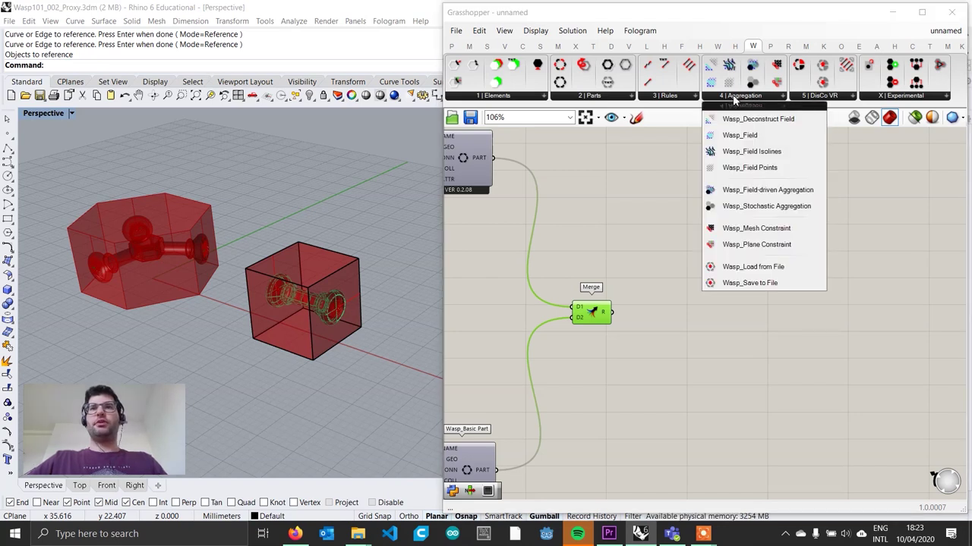
click(774, 206)
click(876, 340)
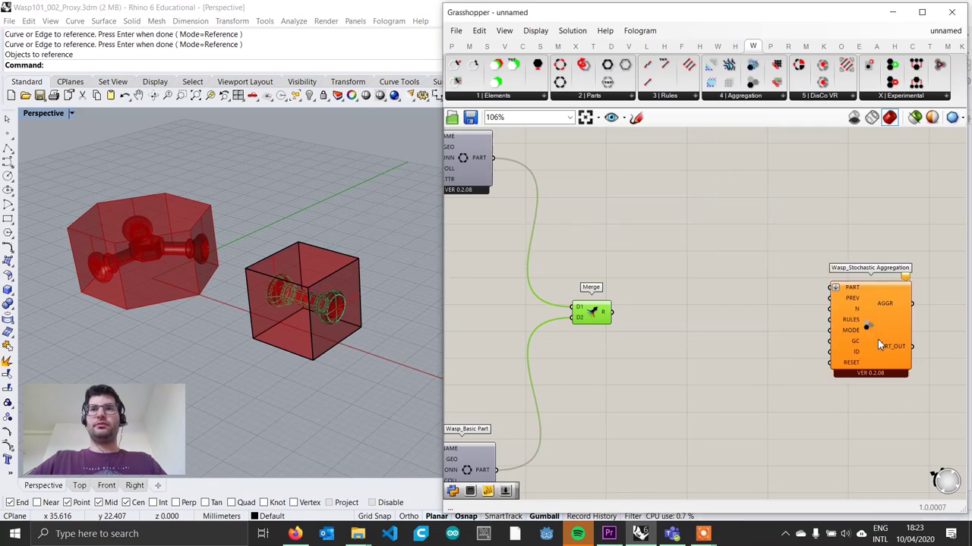
drag(878, 337, 876, 333)
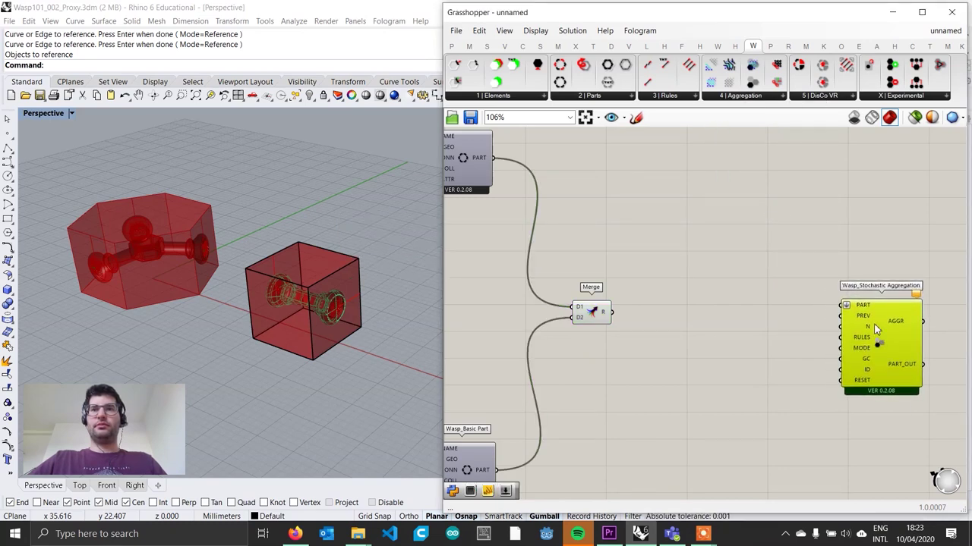
scroll(877, 329, up, 2)
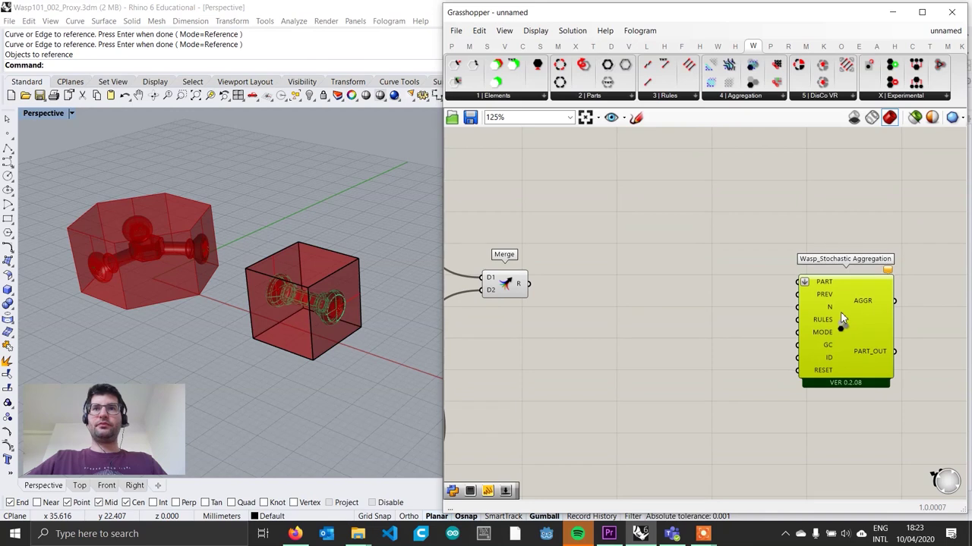
mouse_move(820, 289)
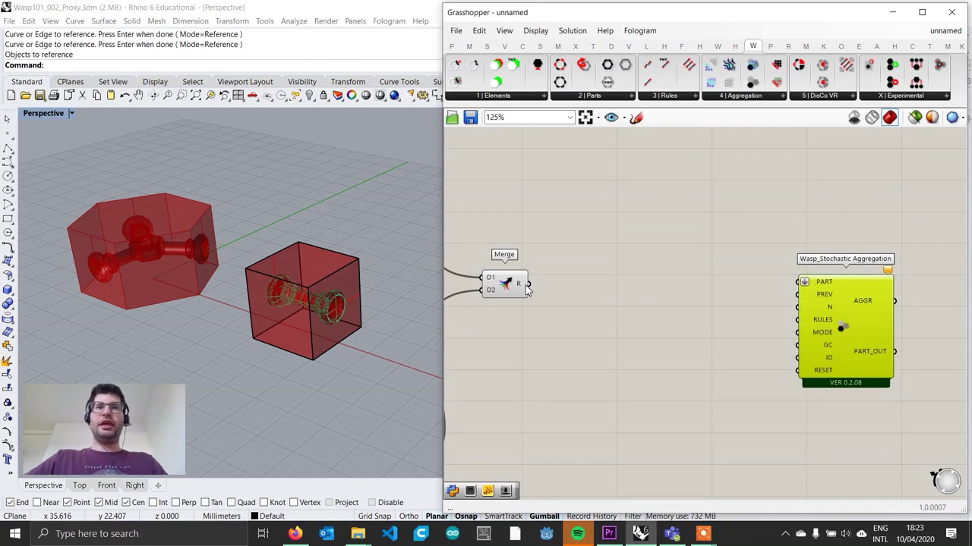
drag(528, 284, 804, 282)
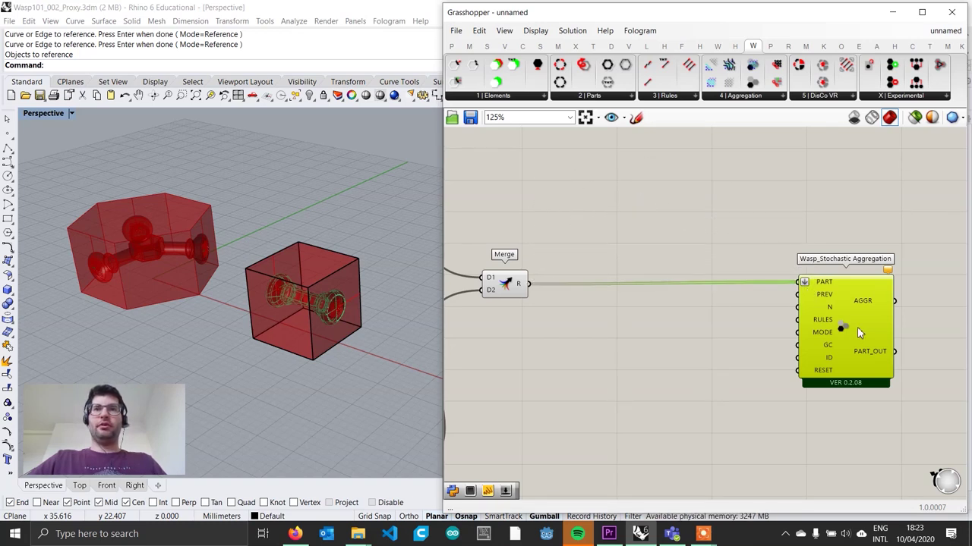
Add a number slider of 120, connect it to the aggregation's N input and place it beside that input.
mouse_move(829, 314)
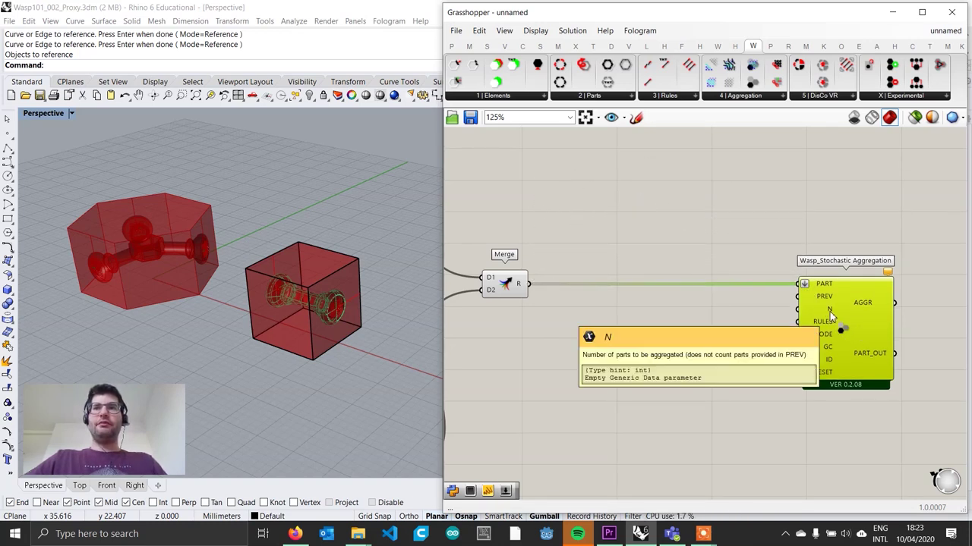
double_click(673, 323)
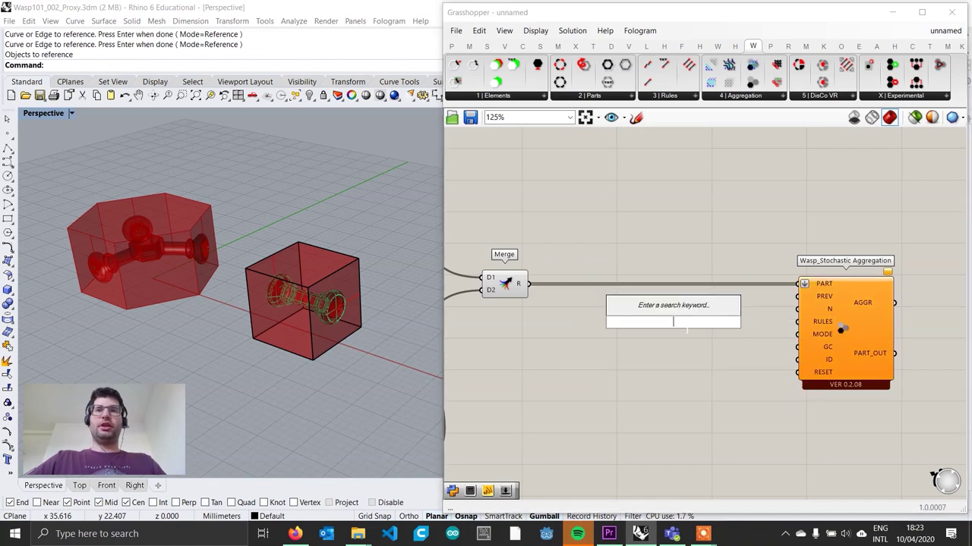
text(120)
key(Return)
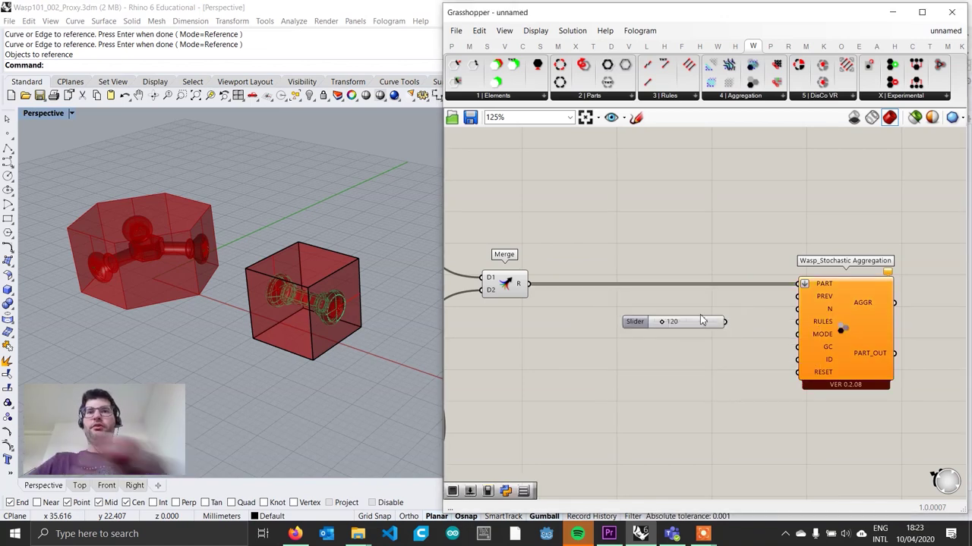
drag(725, 322, 797, 309)
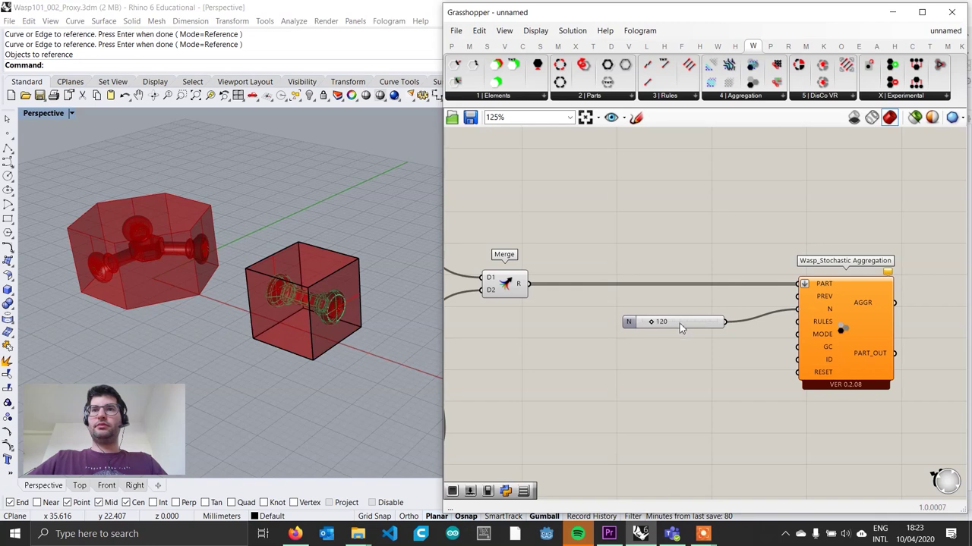
drag(686, 328, 745, 314)
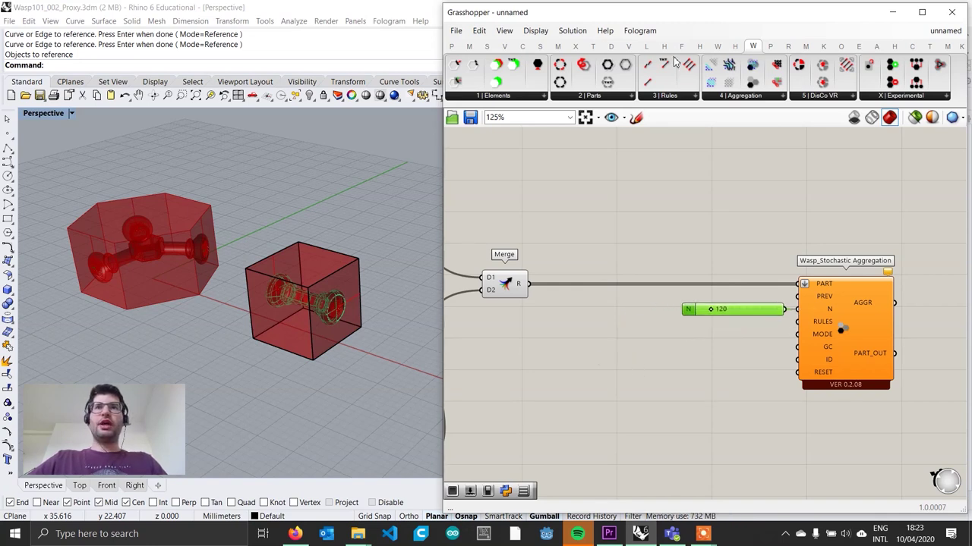
Add a Wasp Rules Generator, feed it the merged parts and connect its output to the aggregation's RULES input.
click(680, 98)
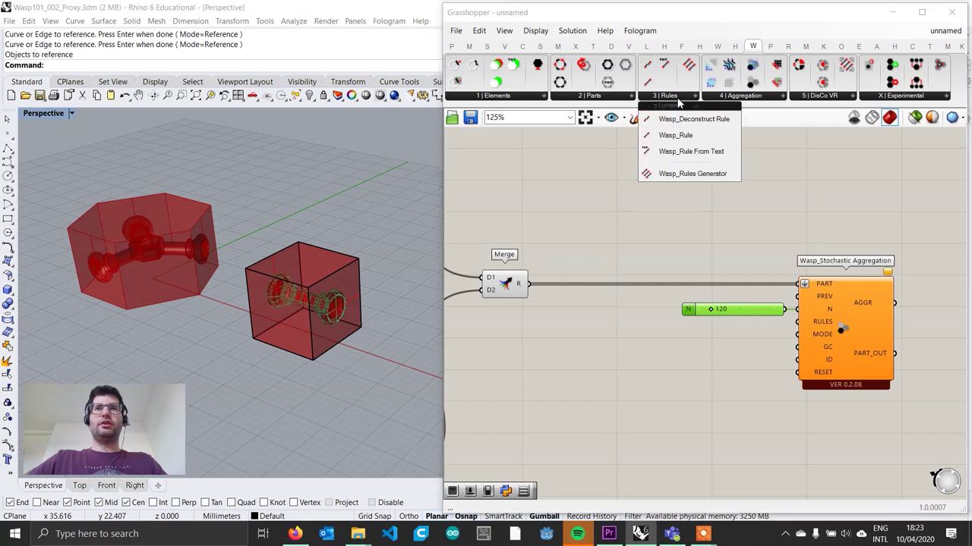
click(688, 173)
click(630, 372)
drag(640, 368, 660, 376)
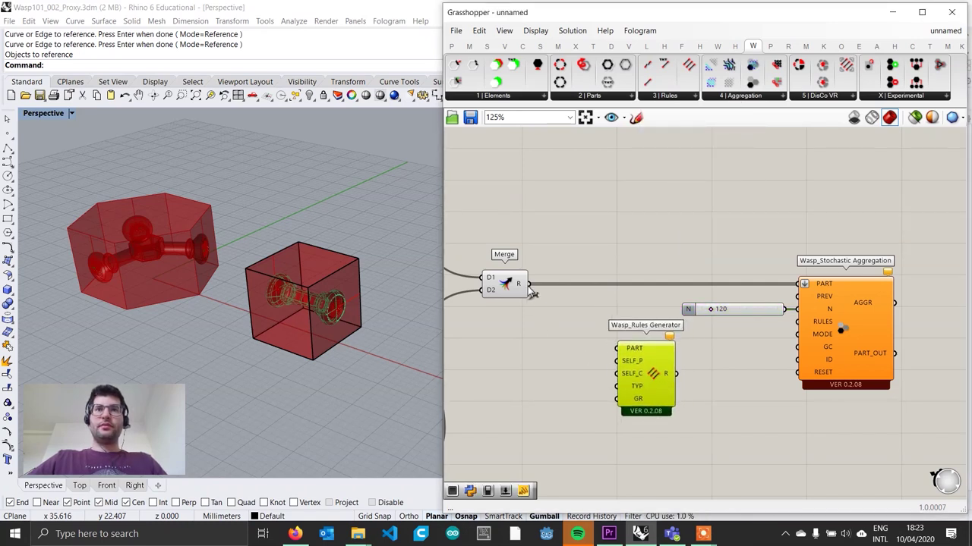
drag(530, 285, 799, 322)
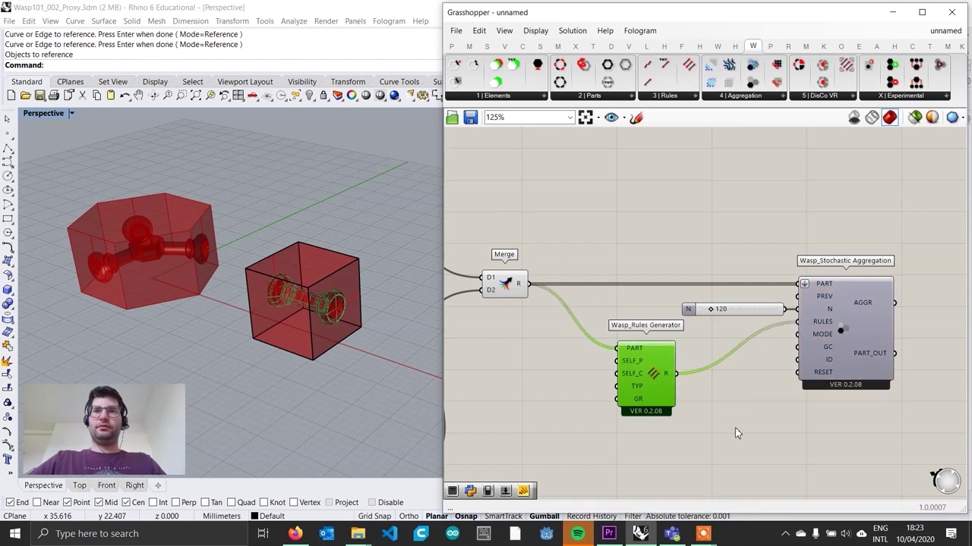
Add a Button, connect it to the aggregation's RESET input and line it up with that input.
double_click(732, 408)
text(butto)
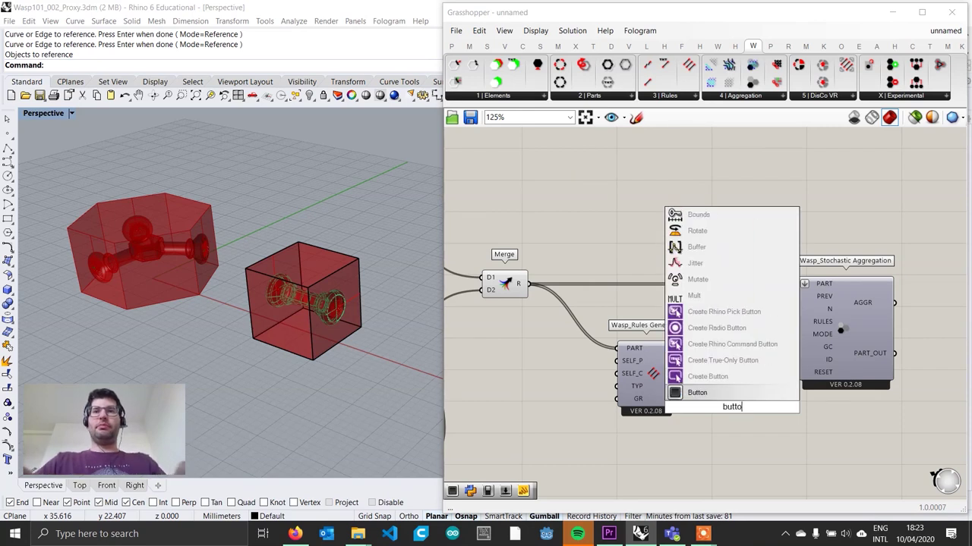
key(Return)
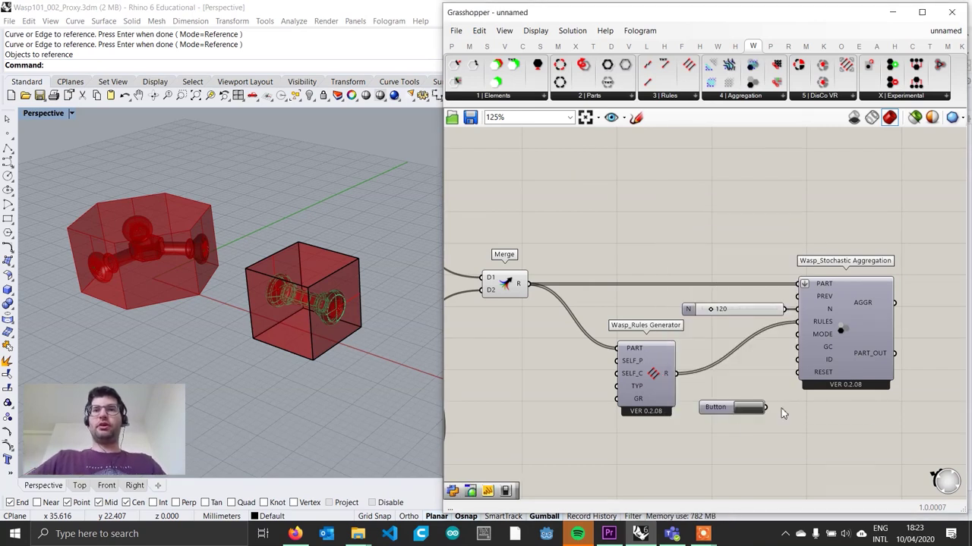
drag(765, 407, 799, 372)
drag(727, 413, 750, 382)
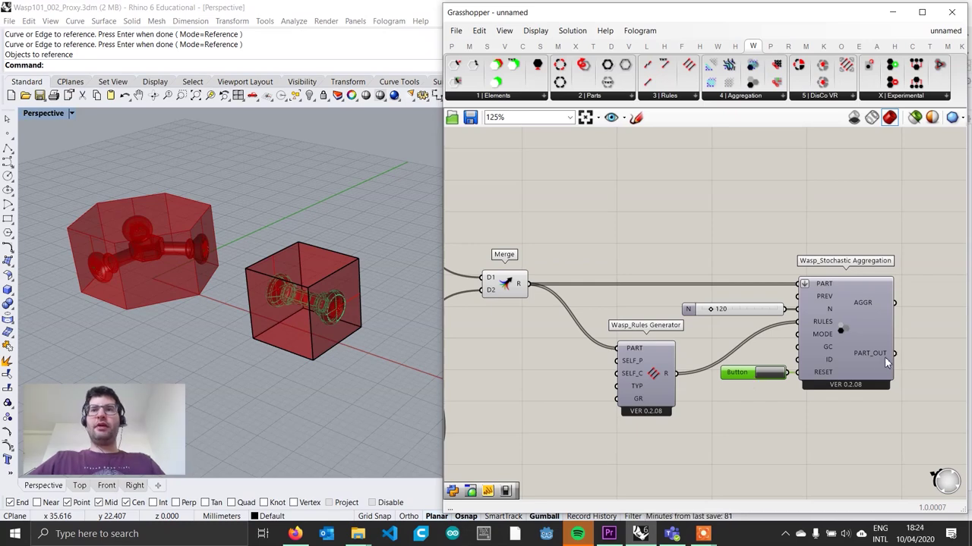
Add a Wasp Get Part Geometry component on the aggregation's PART_OUT output to preview the aggregated parts.
mouse_move(880, 352)
right_drag(880, 352, 755, 344)
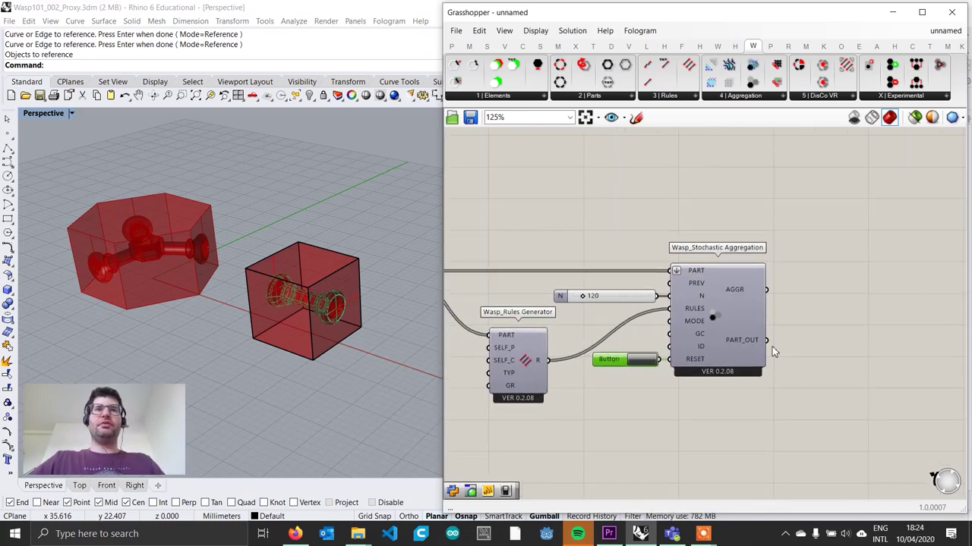
click(590, 95)
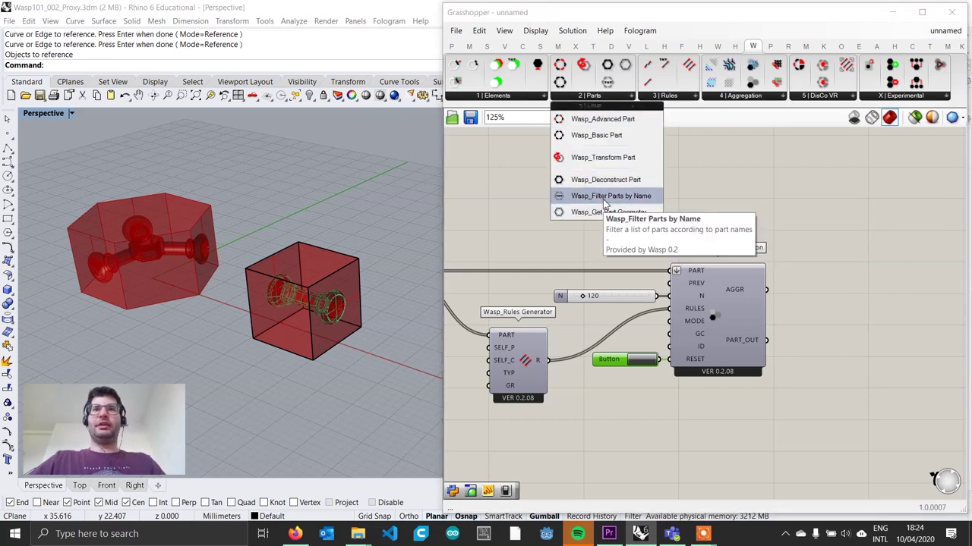
drag(604, 215, 832, 333)
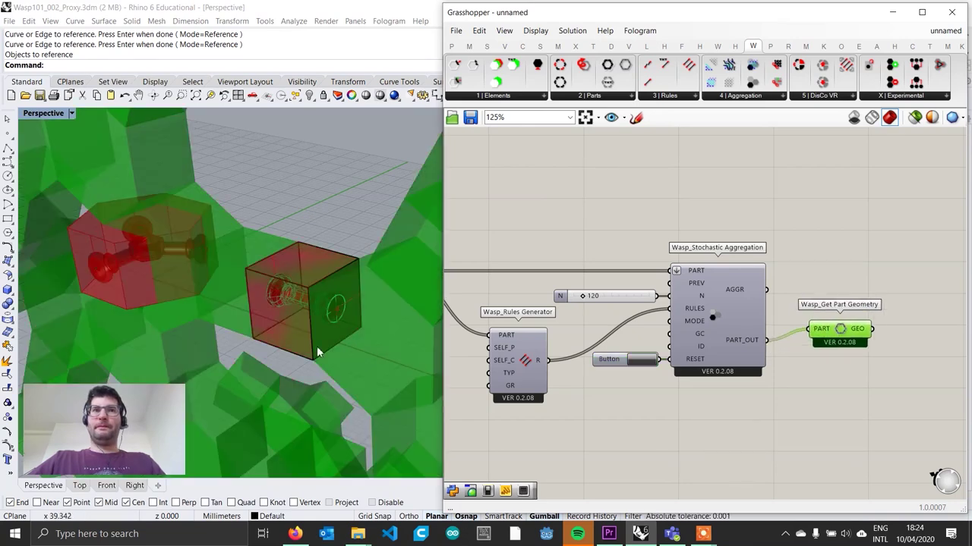
scroll(314, 287, down, 18)
right_drag(304, 324, 312, 281)
Set the aggregation's part count N to 234 and inspect the larger aggregation in the viewport.
click(769, 350)
scroll(297, 270, up, 4)
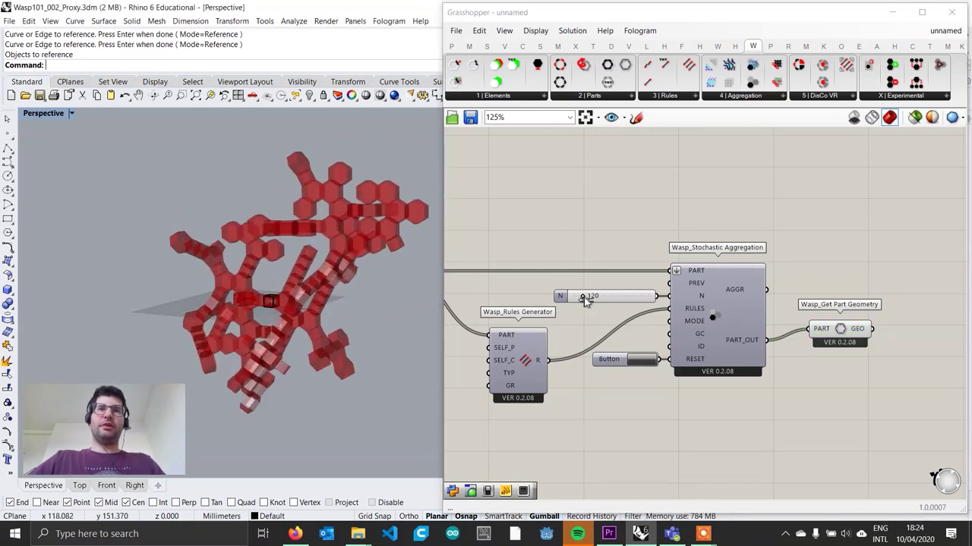
mouse_move(584, 296)
mouse_down()
mouse_move(608, 302)
mouse_move(571, 299)
mouse_move(595, 303)
mouse_up()
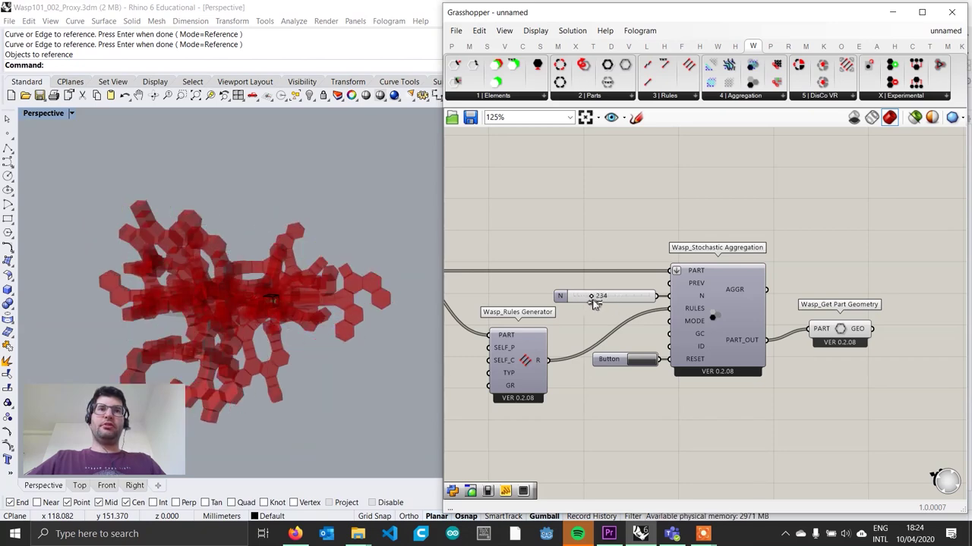
right_drag(282, 315, 296, 300)
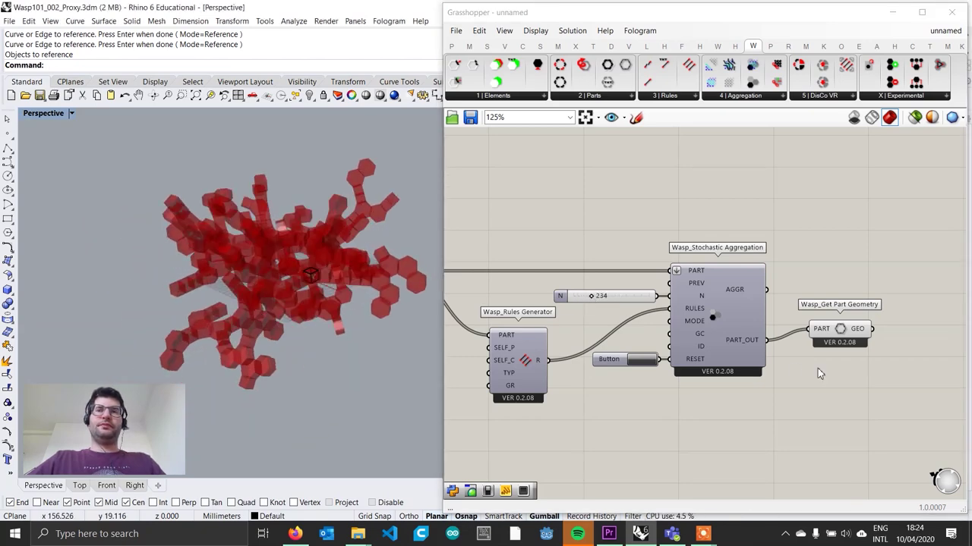
Delete the Get Part Geometry component from the aggregation's part output.
right_drag(827, 372, 674, 361)
mouse_move(683, 336)
mouse_down()
mouse_move(683, 345)
mouse_move(691, 334)
mouse_up()
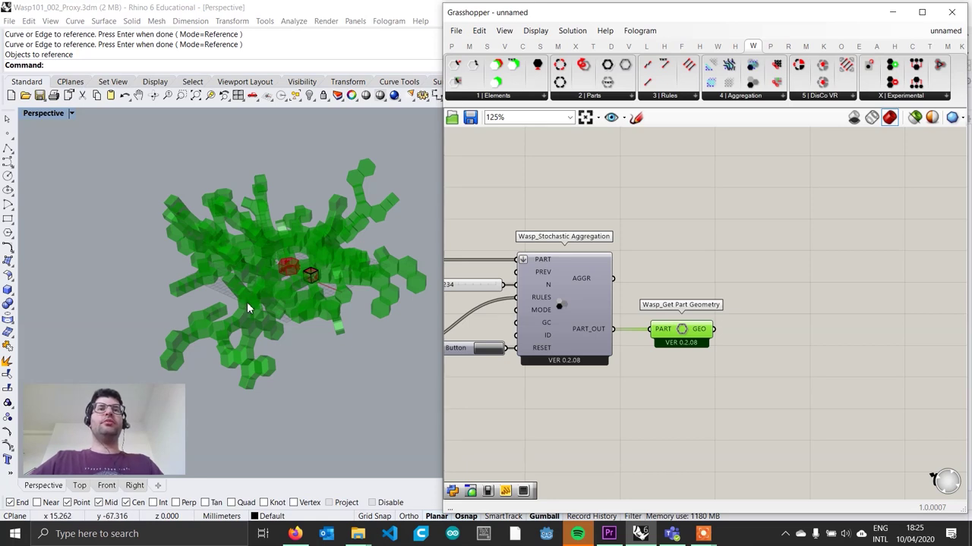
click(722, 360)
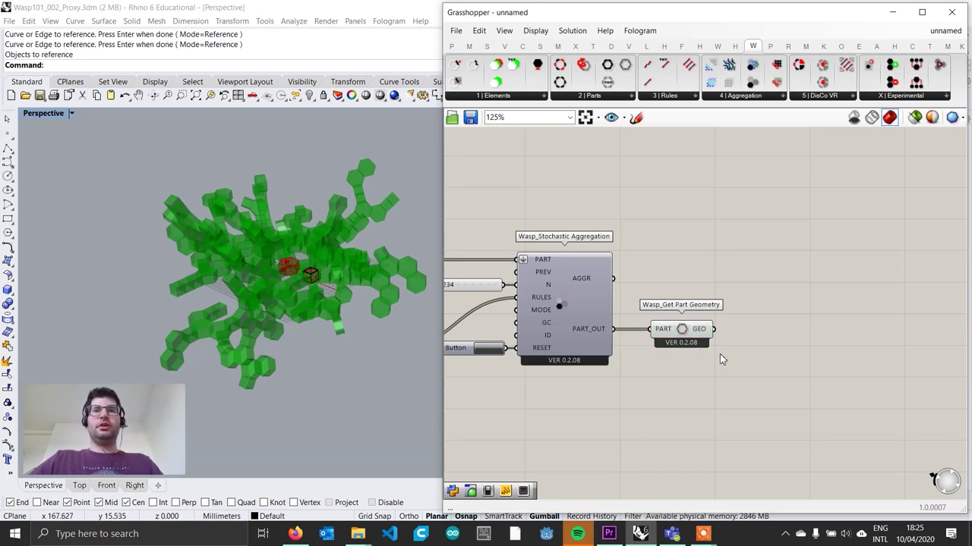
click(682, 334)
key(Delete)
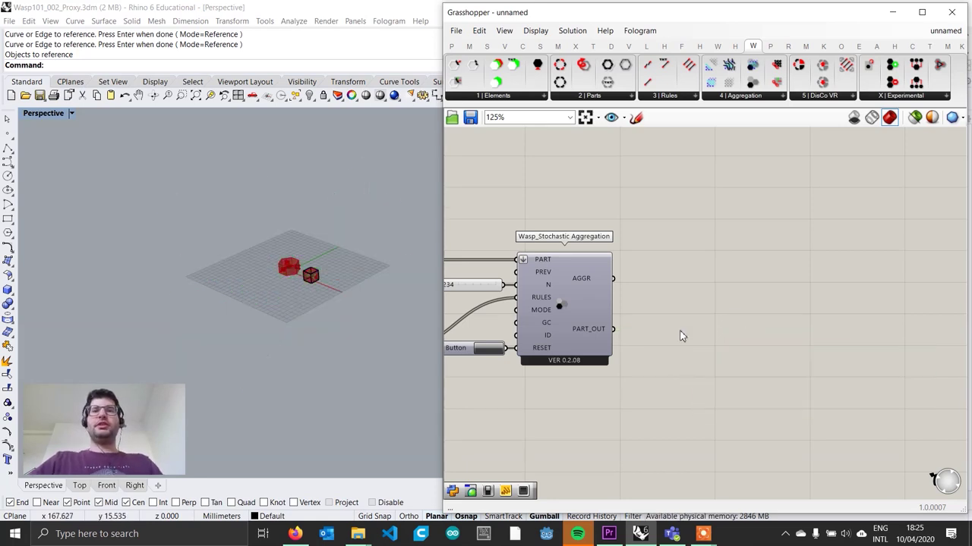
right_drag(703, 370, 668, 313)
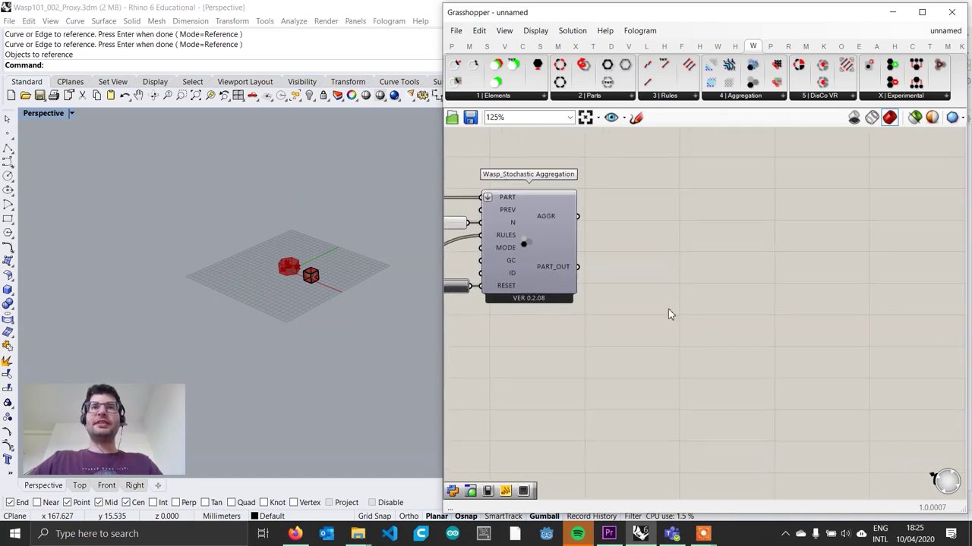
Add a Wasp Filter Parts by Name component beside the aggregation and connect the aggregation's PART_OUT to its PART input.
click(596, 97)
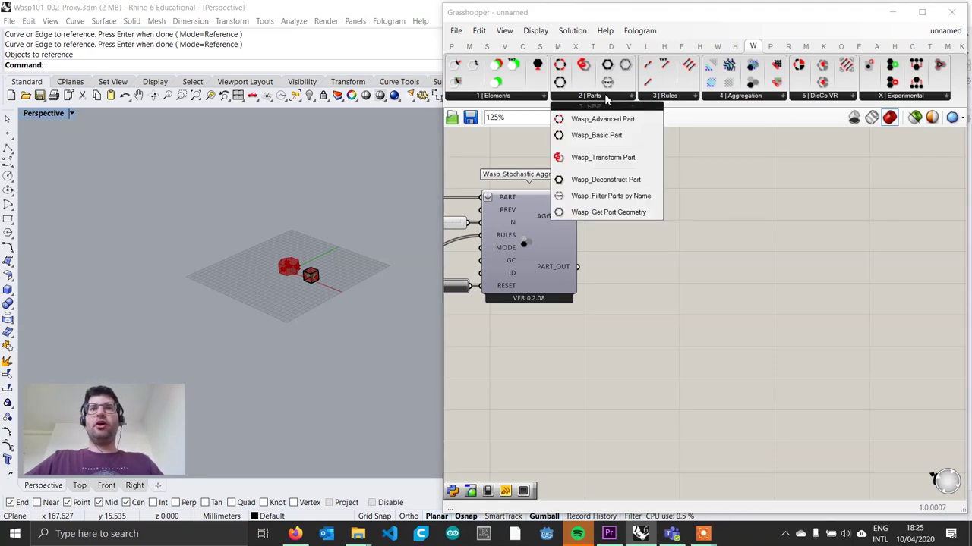
click(630, 198)
click(677, 292)
scroll(678, 286, up, 1)
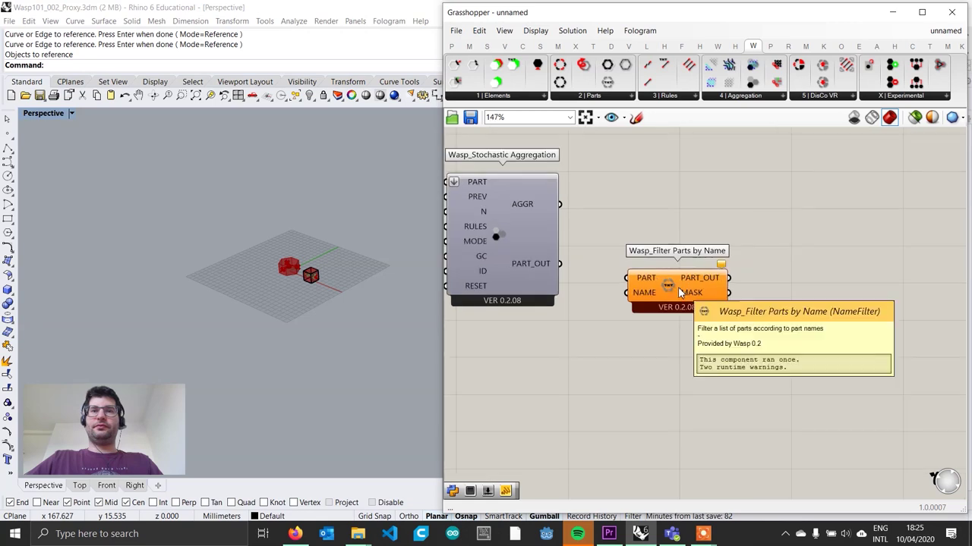
drag(678, 287, 744, 279)
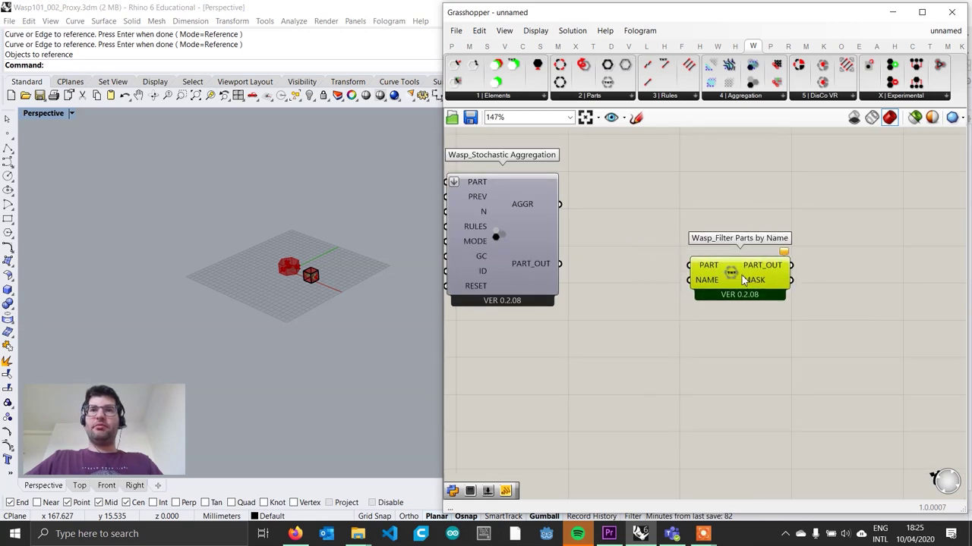
drag(559, 263, 737, 290)
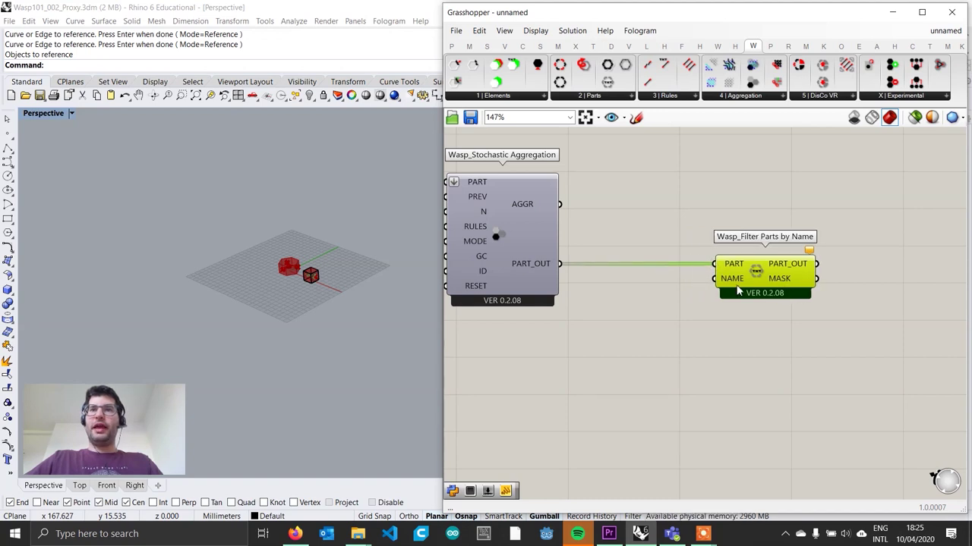
Create a panel containing HEXA, connect it to the filter's NAME input and place it close to that input.
double_click(656, 294)
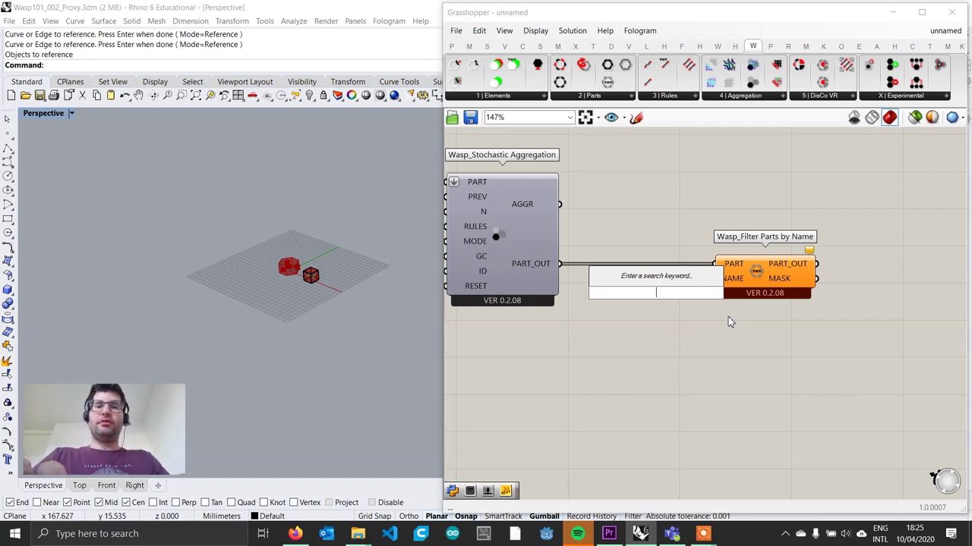
text("HE)
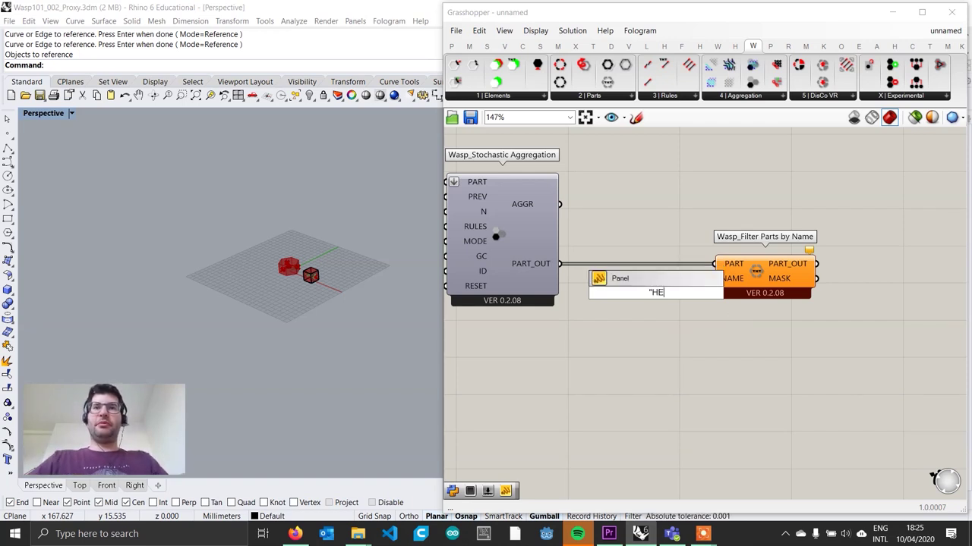
text(XA)
key(Return)
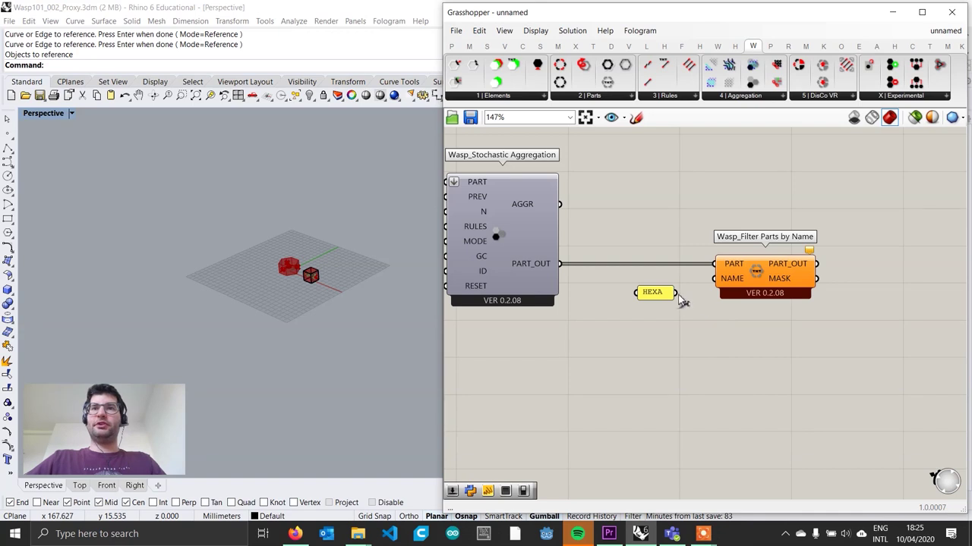
drag(675, 292, 715, 278)
drag(657, 297, 679, 290)
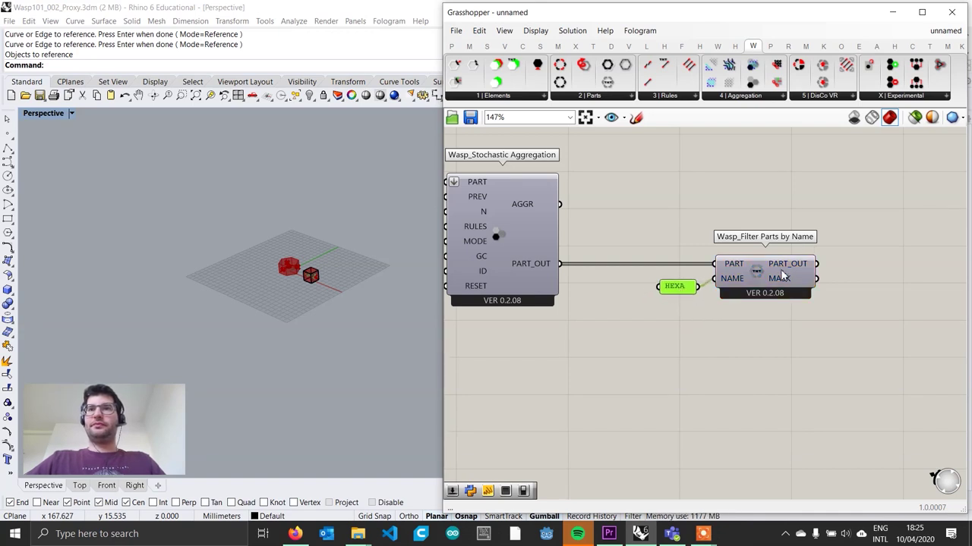
Add a Wasp Get Part Geometry component on the HEXA filter's PART_OUT output to preview the filtered parts.
mouse_move(797, 267)
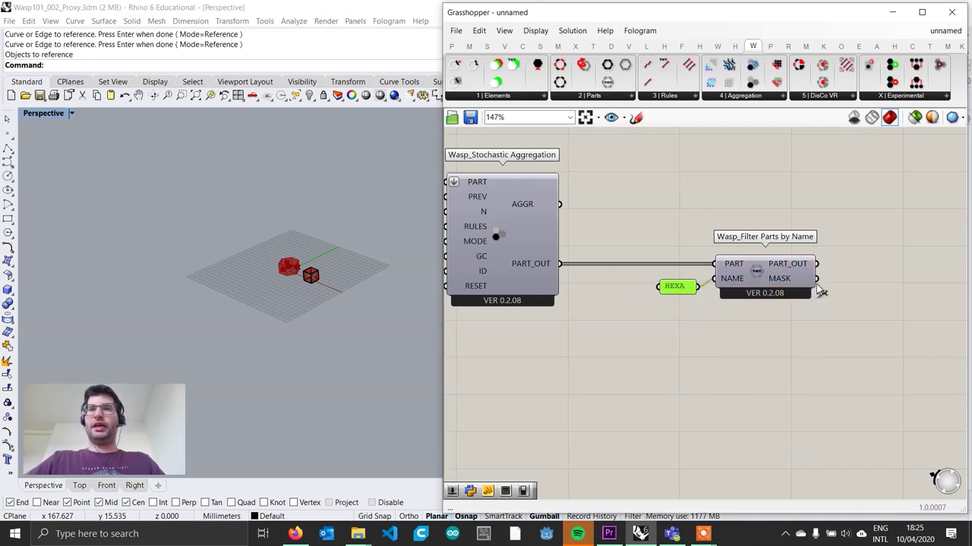
right_drag(849, 292, 719, 296)
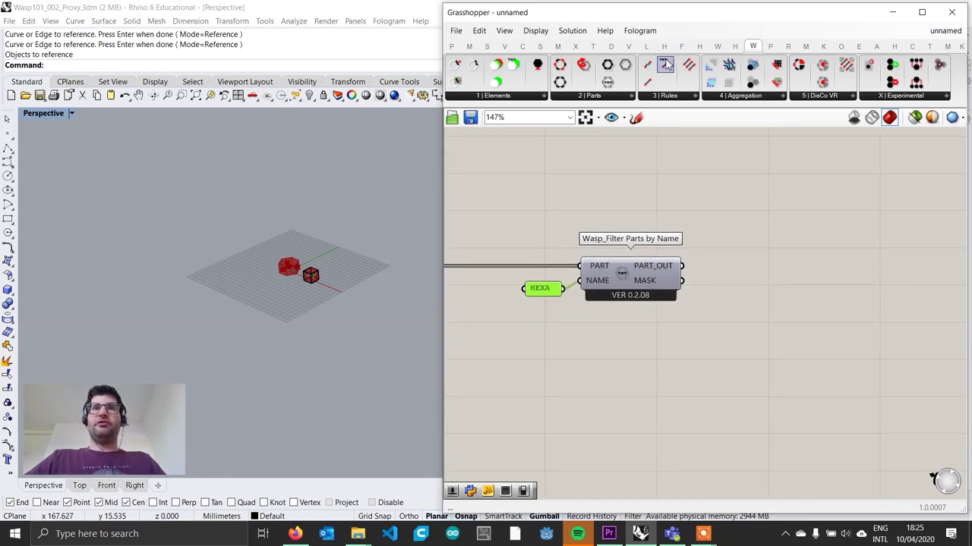
click(629, 97)
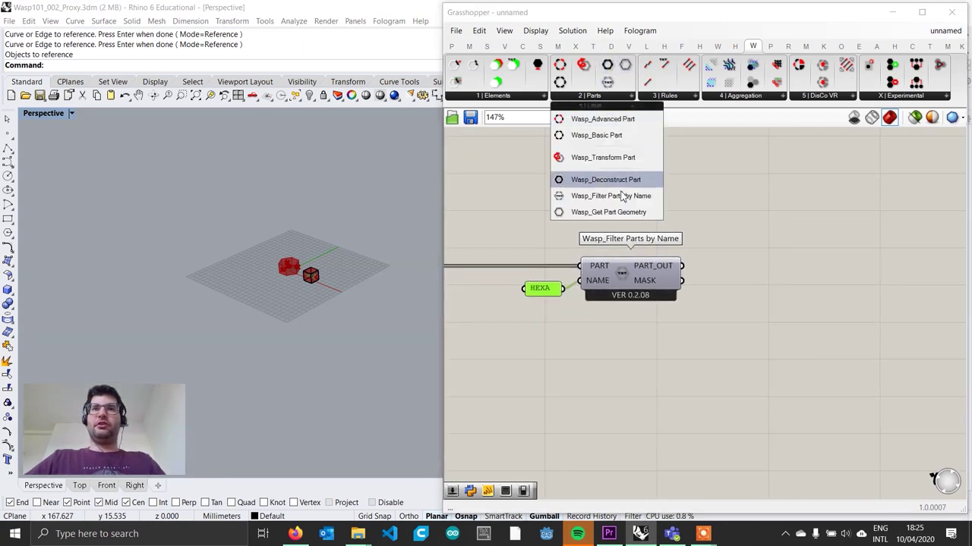
drag(629, 216, 754, 275)
drag(681, 265, 727, 267)
right_drag(304, 296, 312, 272)
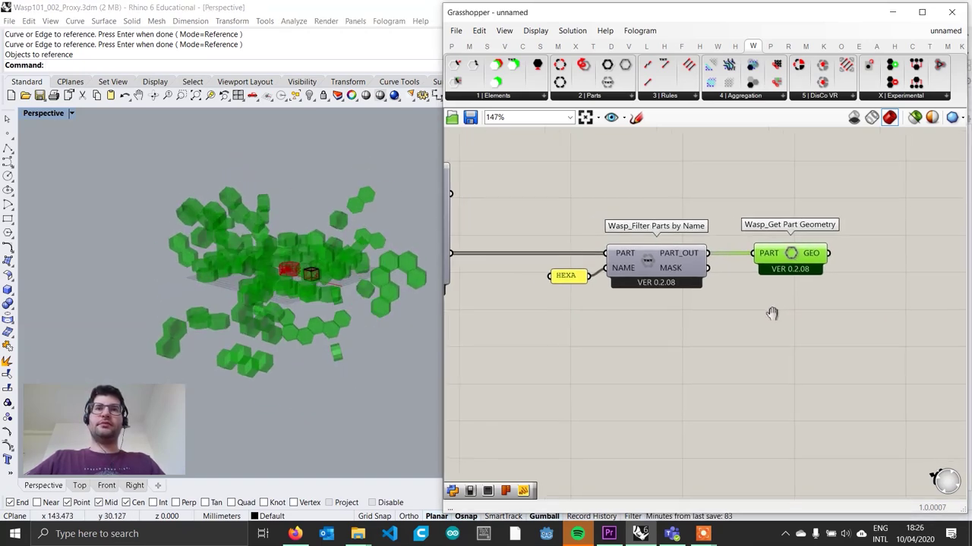
Duplicate the HEXA panel, its name filter and the Get Part Geometry component below the originals, keeping the aggregation connection.
scroll(800, 326, down, 2)
drag(858, 337, 574, 185)
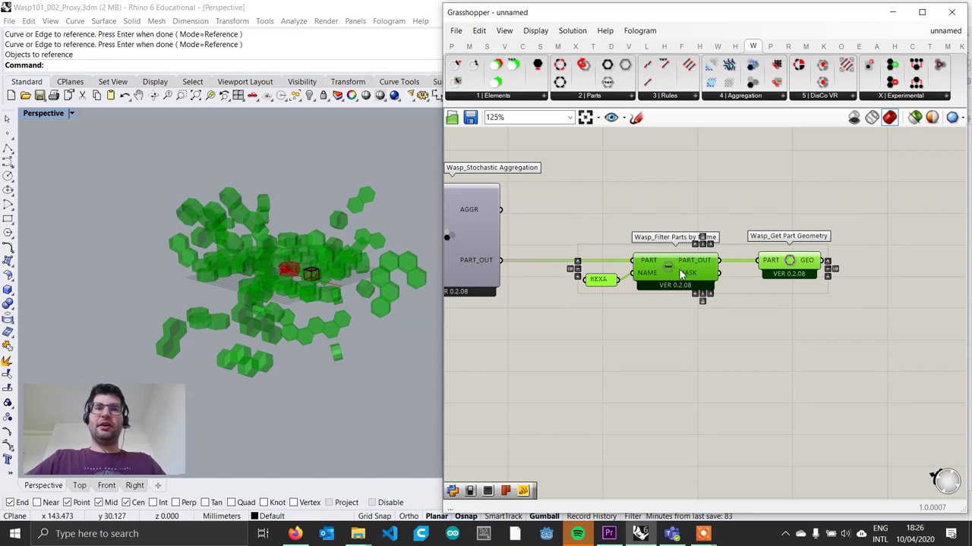
alt+drag(681, 274, 671, 361)
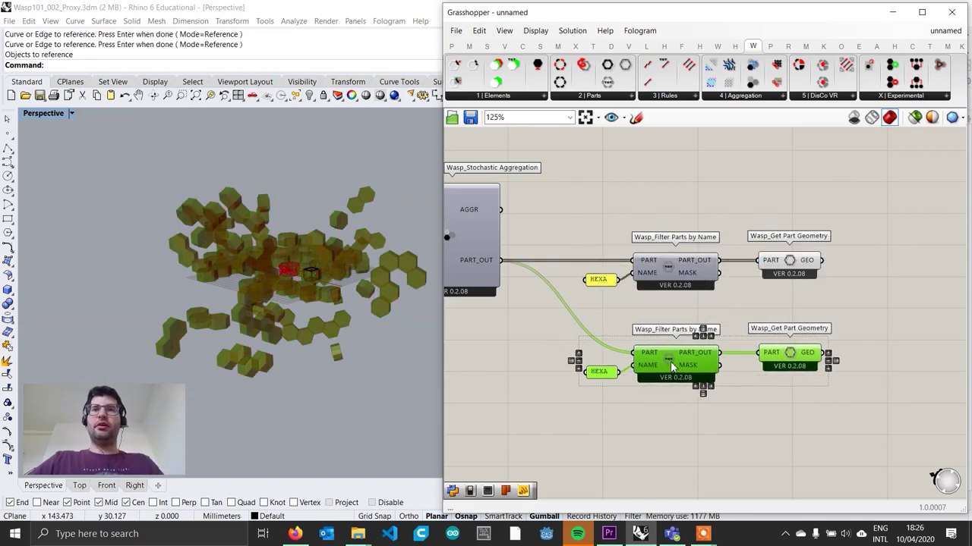
click(631, 413)
Set the duplicated filter's name panel to CUBE and inspect the cube parts within the aggregation.
double_click(600, 371)
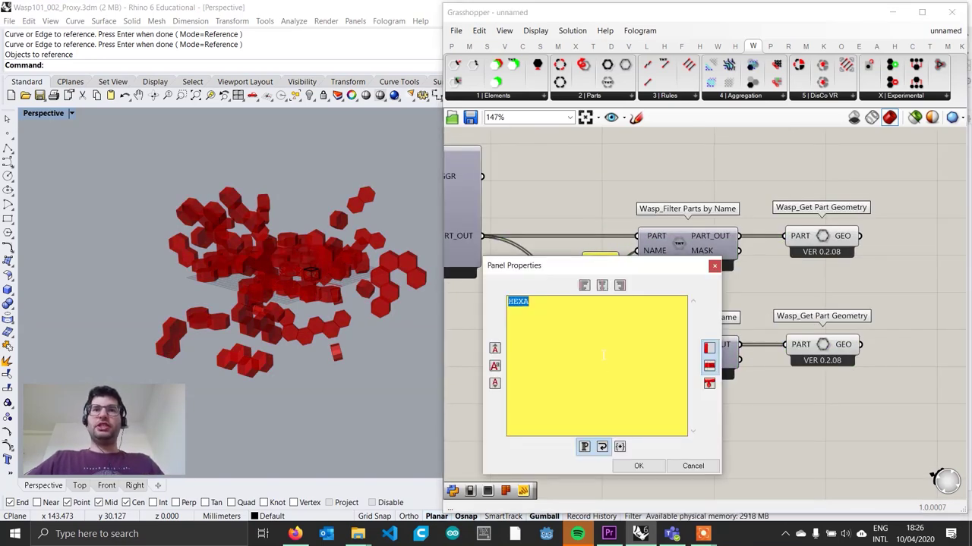
key(BackSpace)
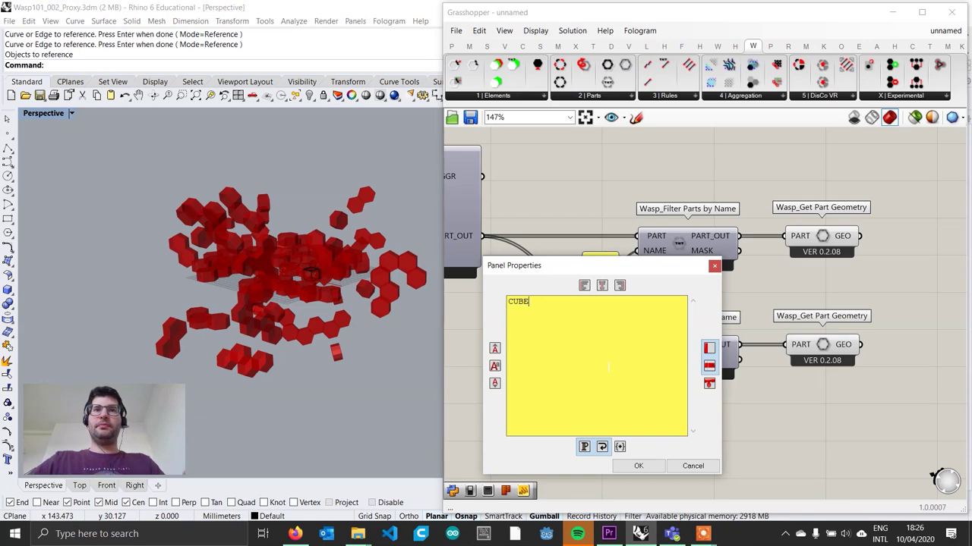
click(638, 466)
click(838, 355)
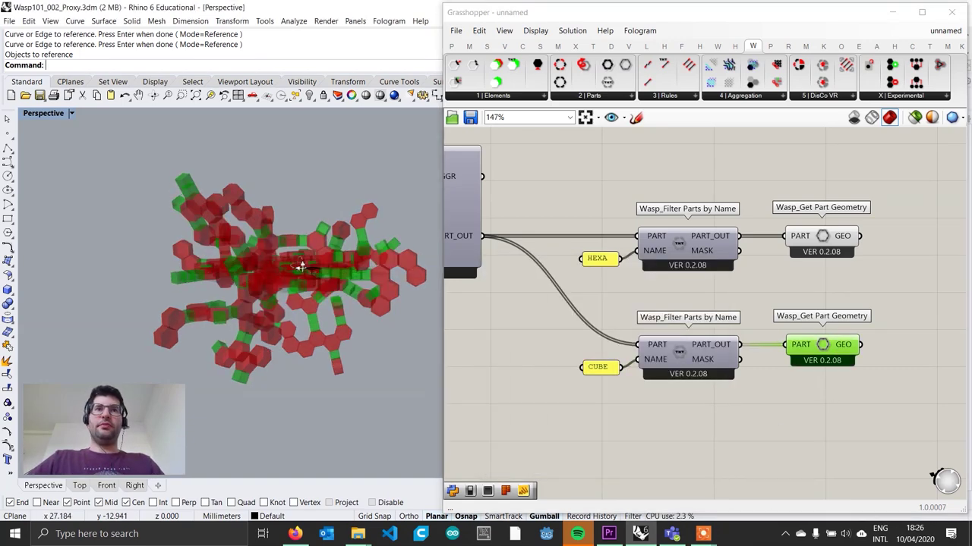
right_drag(299, 264, 302, 319)
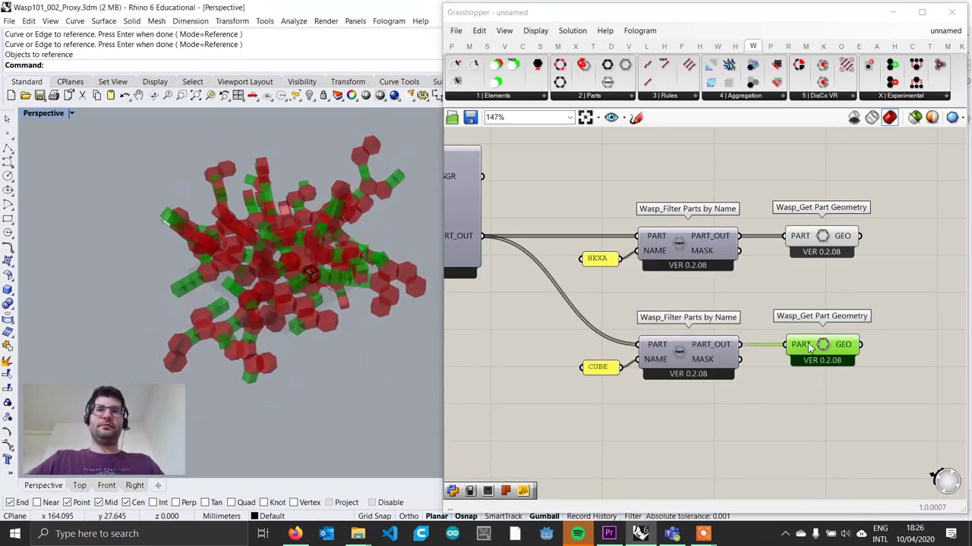
Move both Get Part Geometry components above the two name filters to free the space beside the filters' outputs.
right_drag(850, 296, 749, 297)
click(748, 297)
scroll(748, 293, down, 2)
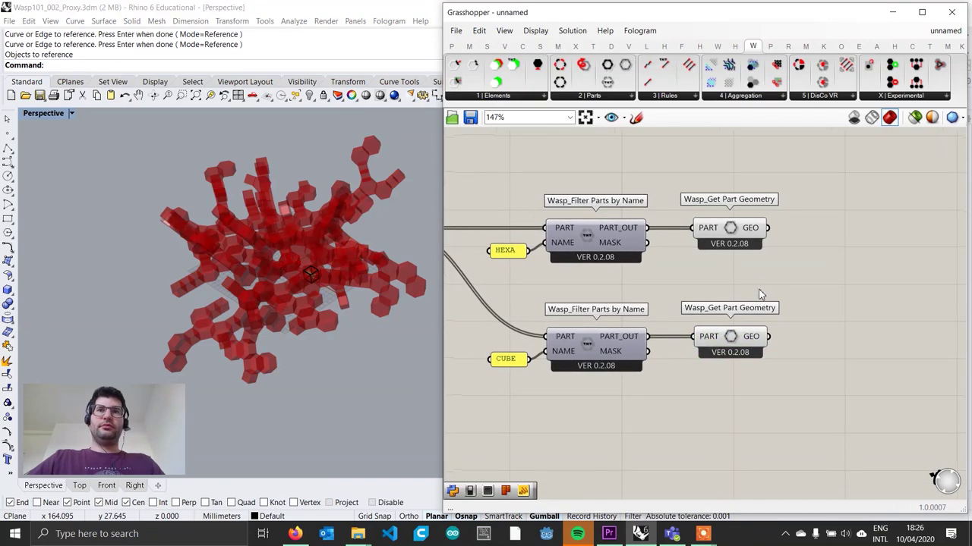
click(706, 346)
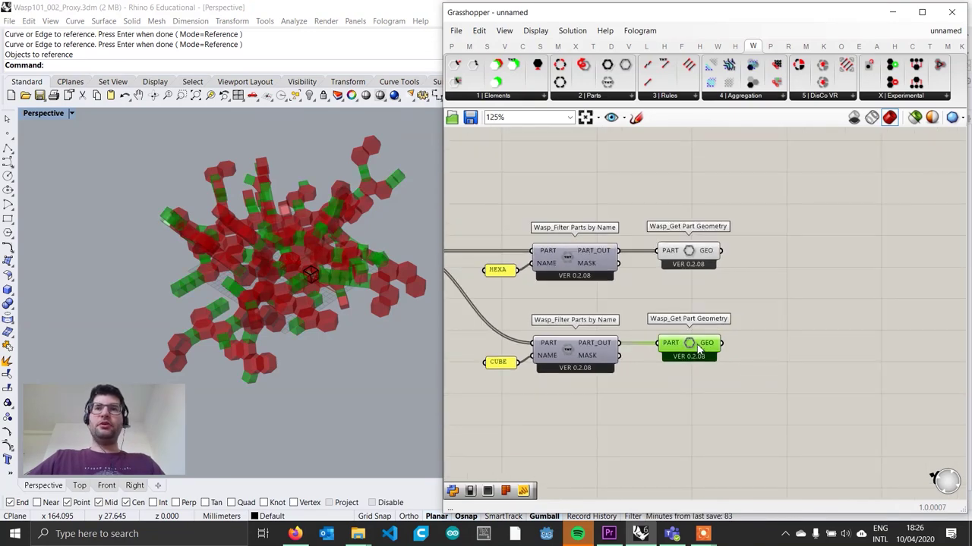
drag(773, 389, 656, 188)
drag(707, 251, 725, 129)
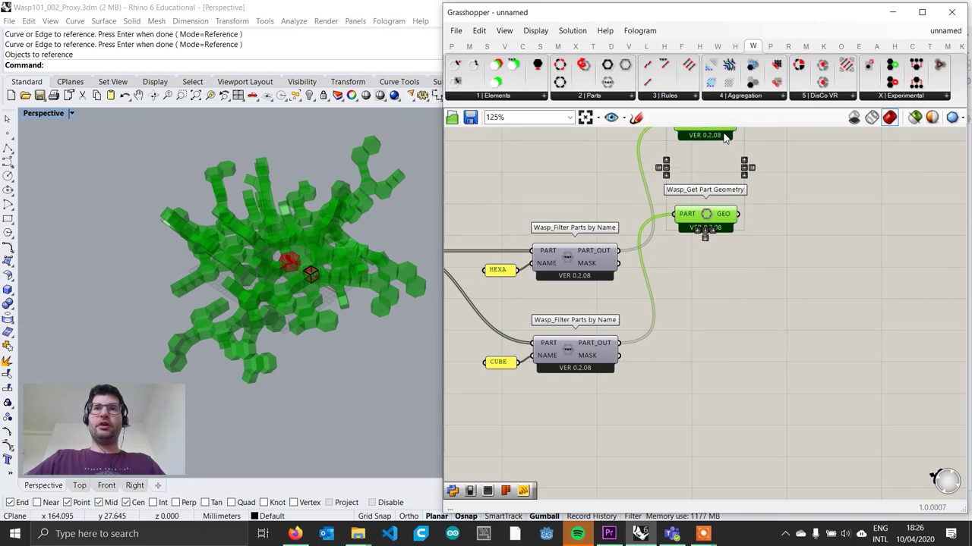
right_drag(732, 194, 723, 233)
drag(709, 159, 707, 174)
click(760, 233)
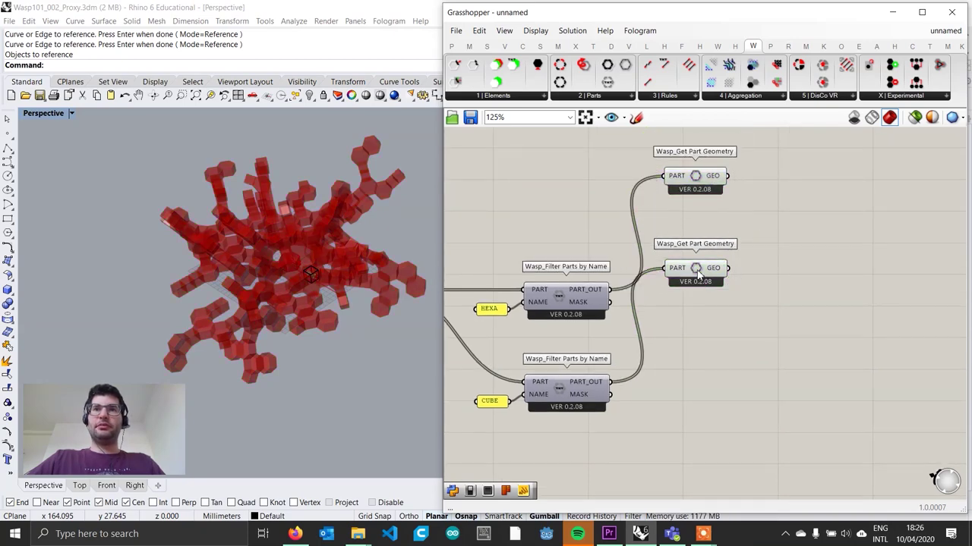
Bring the two Get Part Geometry components closer together and line them up vertically, slightly farther from the filters.
drag(699, 270, 705, 239)
click(636, 339)
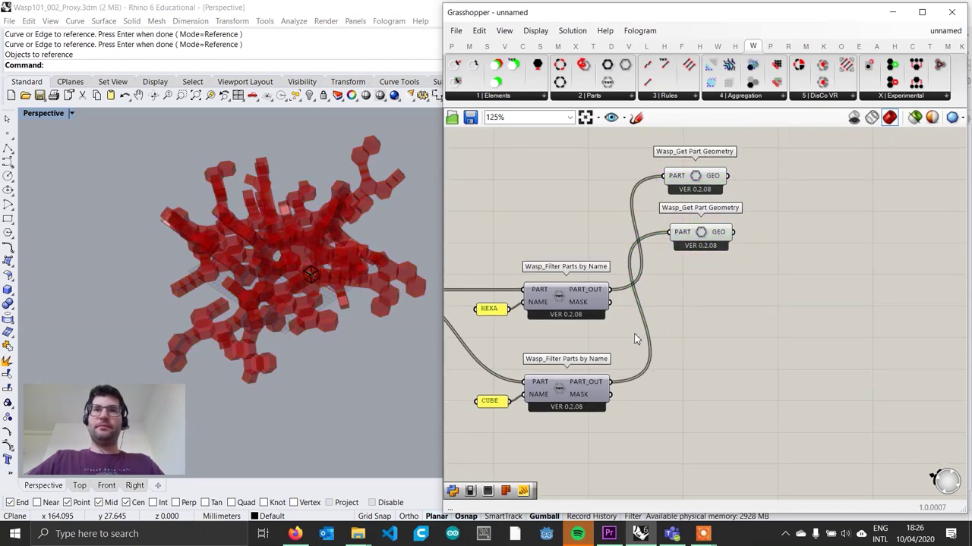
drag(822, 263, 690, 183)
drag(681, 175, 700, 176)
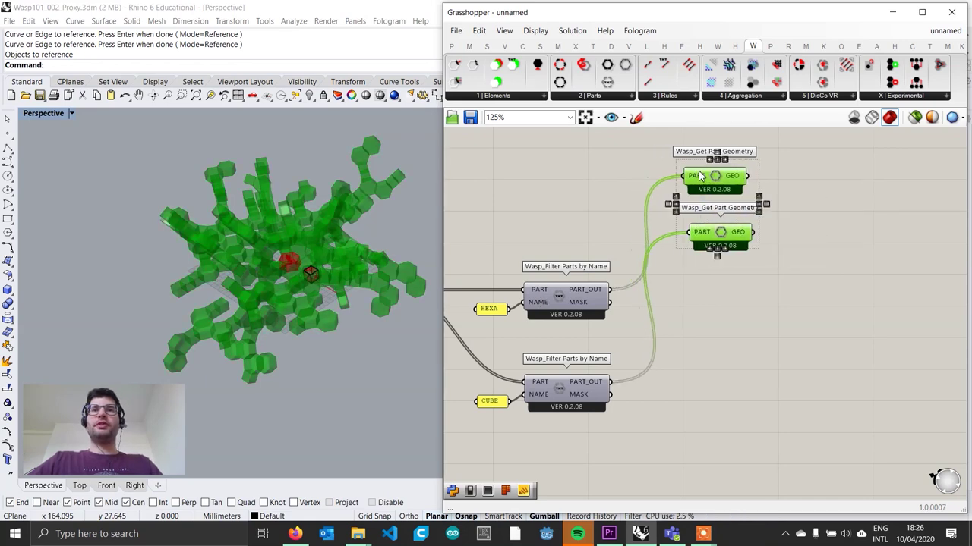
click(767, 214)
click(729, 237)
drag(729, 242, 721, 240)
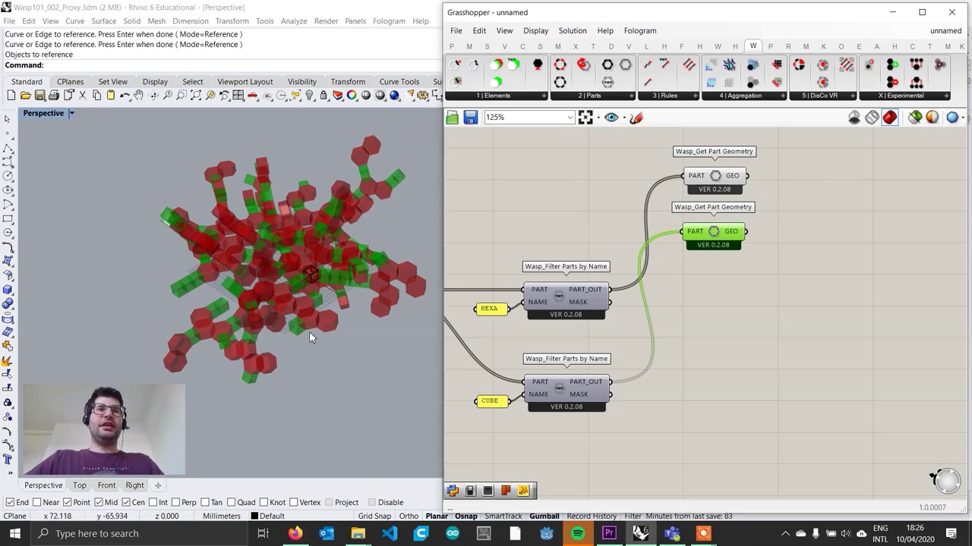
Turn off the preview of both Get Part Geometry components.
click(826, 273)
drag(862, 285, 603, 152)
right_click(794, 188)
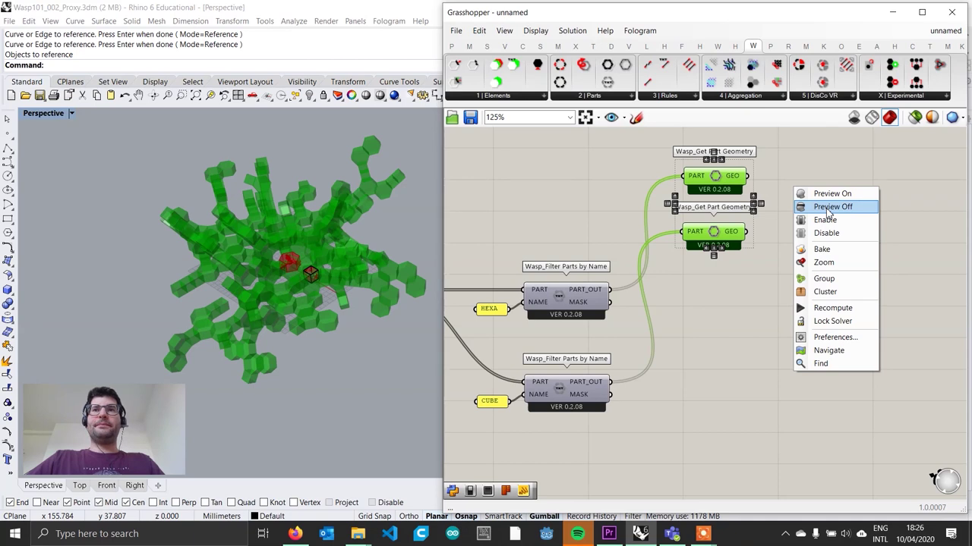
click(831, 207)
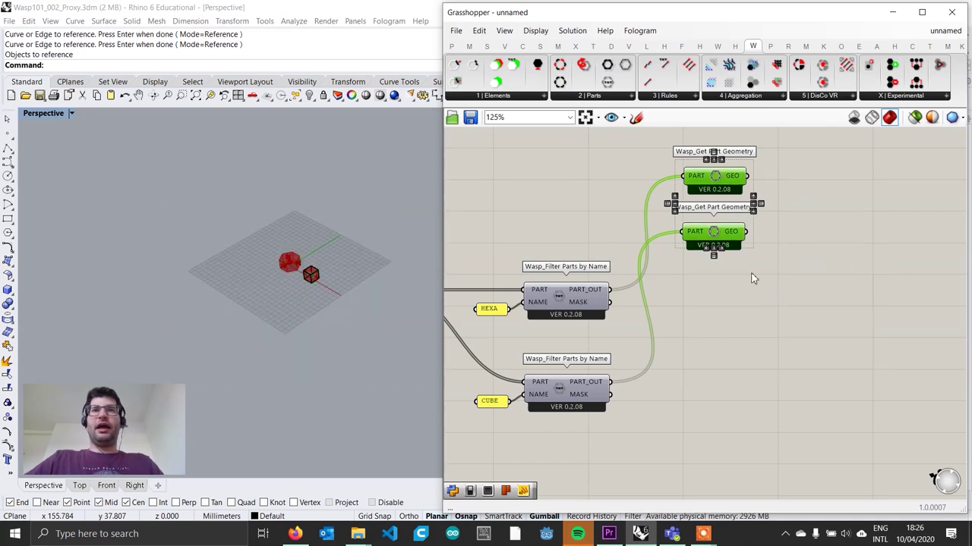
click(784, 302)
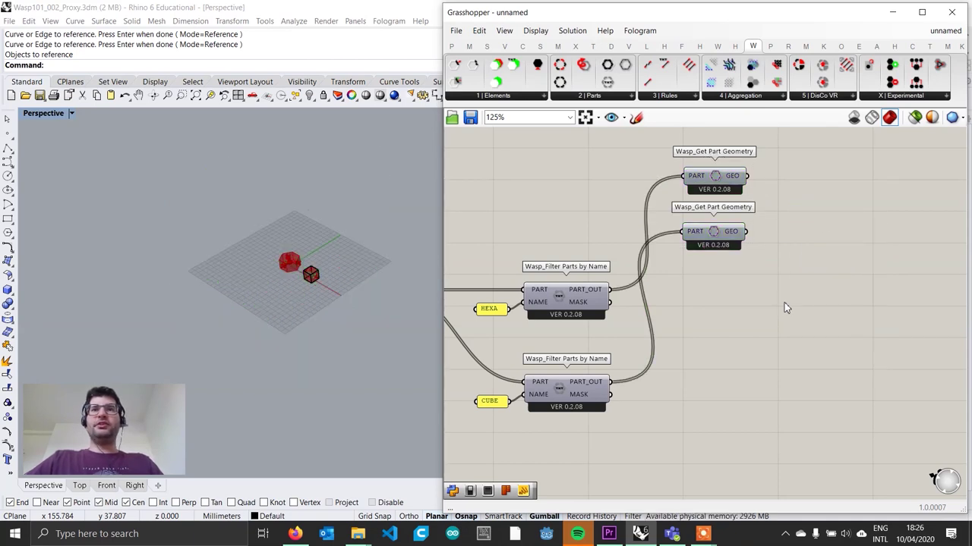
Add a Wasp Get Attribute by Name component and connect the HEXA filter's PART_OUT to its PART input.
click(521, 96)
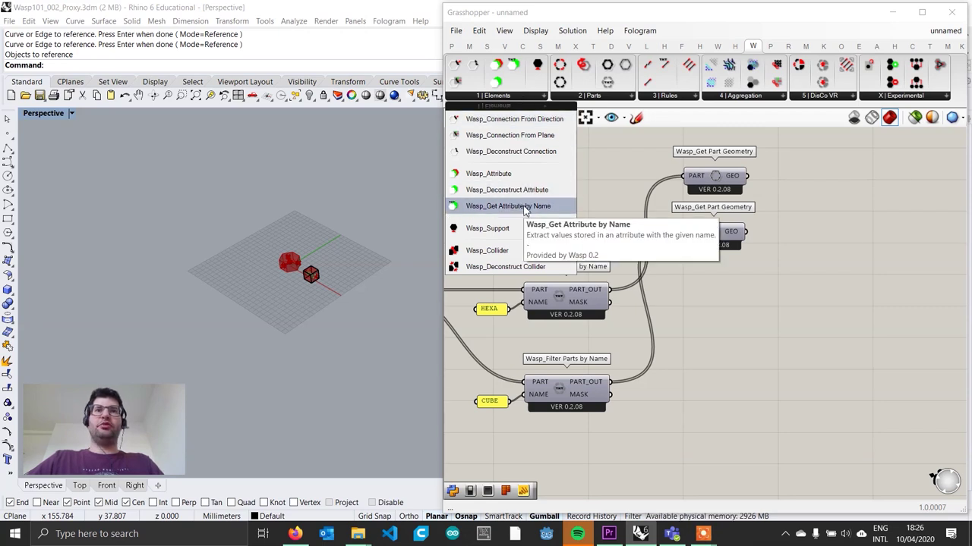
drag(524, 206, 733, 299)
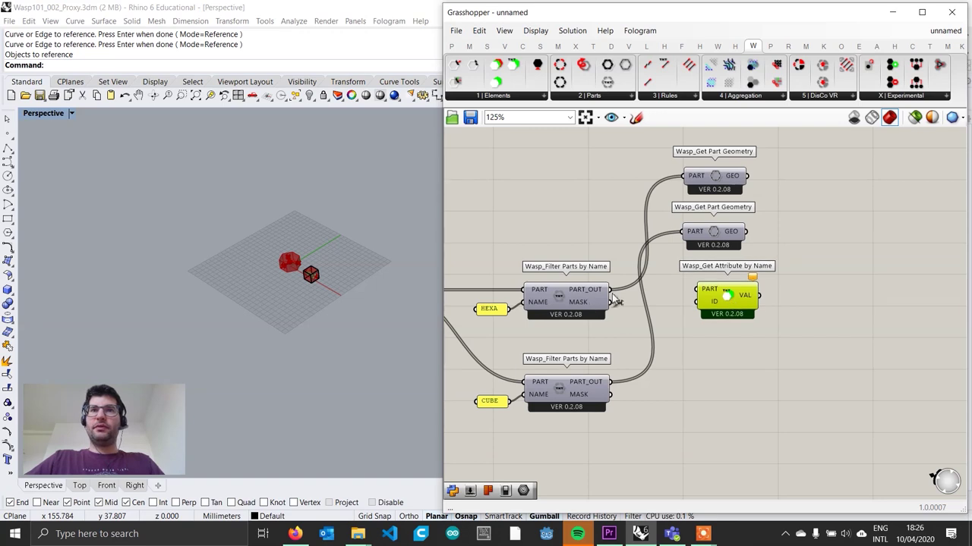
drag(610, 290, 743, 303)
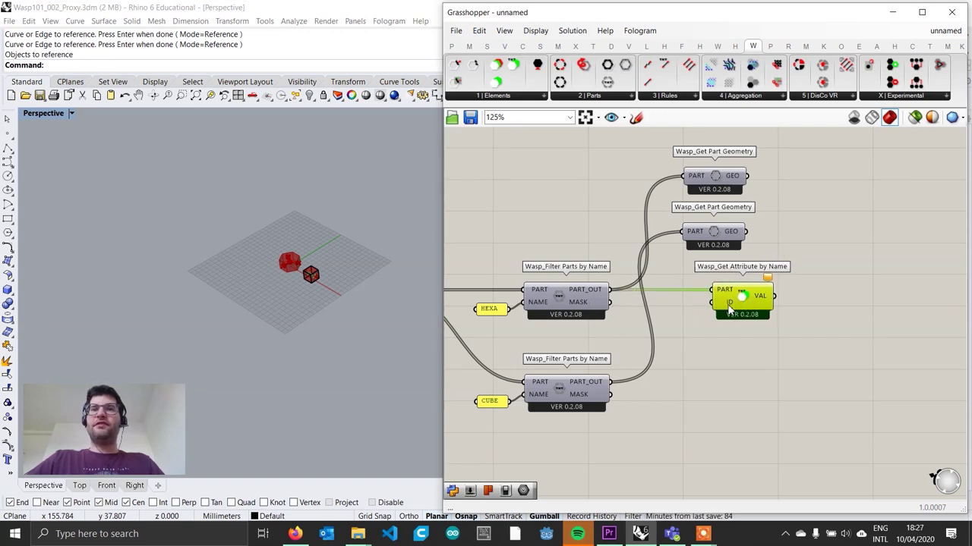
Check what the Get Attribute by Name ID input expects and which attribute name the CUBE part's Wasp Attribute uses.
mouse_move(730, 304)
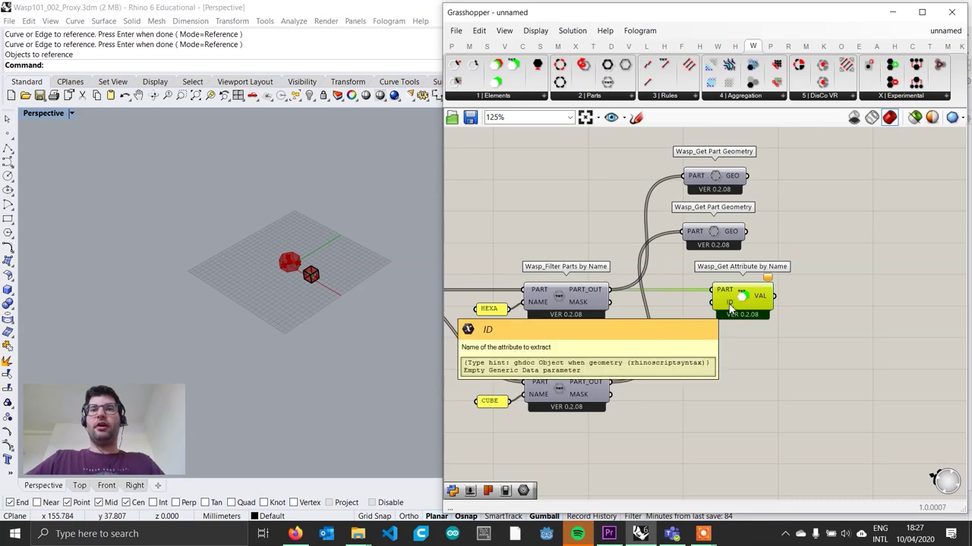
scroll(730, 306, down, 7)
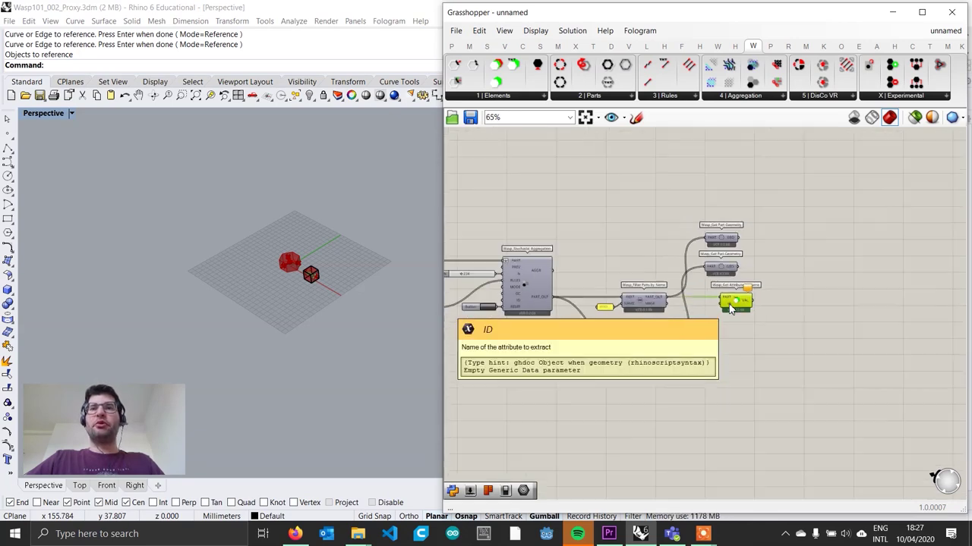
right_drag(575, 297, 678, 293)
scroll(568, 357, up, 6)
scroll(607, 402, up, 1)
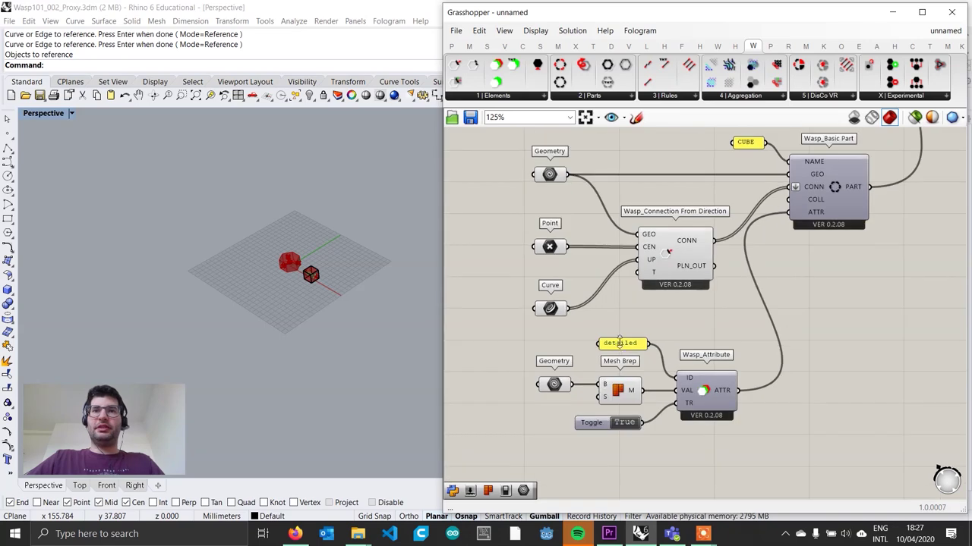
scroll(626, 345, down, 5)
right_drag(790, 324, 534, 324)
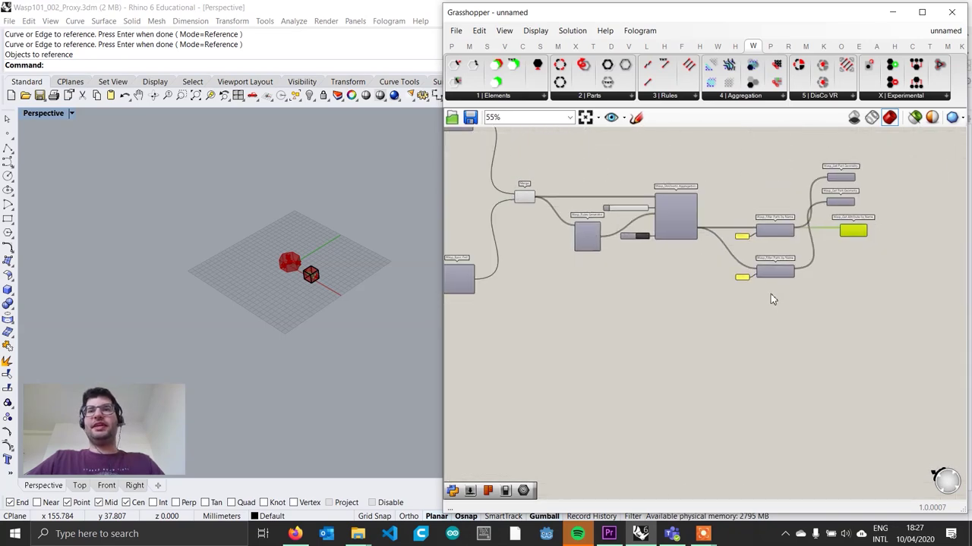
Add a panel containing "detailed", connect it to the Get Attribute by Name component's ID input, and place it close to that component.
right_drag(771, 294, 661, 318)
scroll(716, 250, up, 5)
scroll(716, 256, up, 2)
double_click(681, 291)
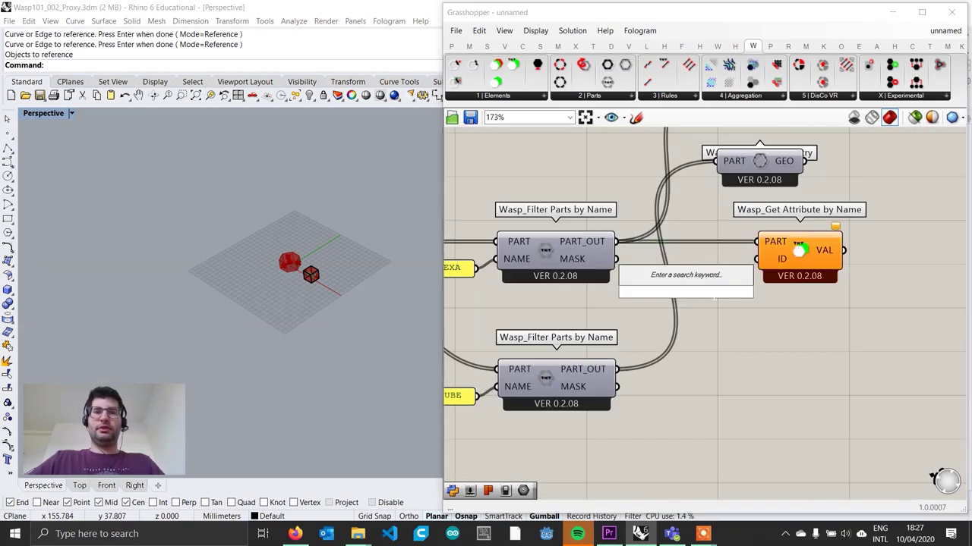
text("deta)
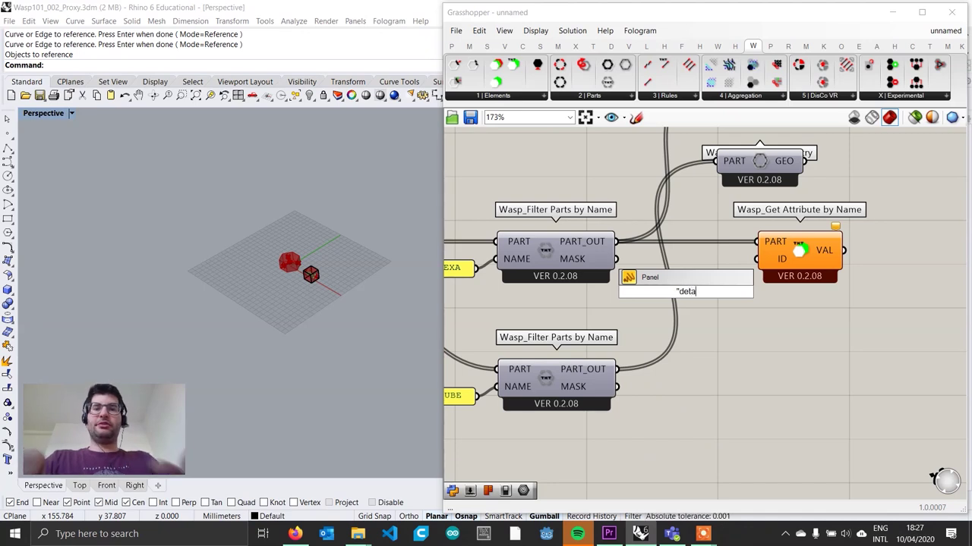
text(iled)
key(Return)
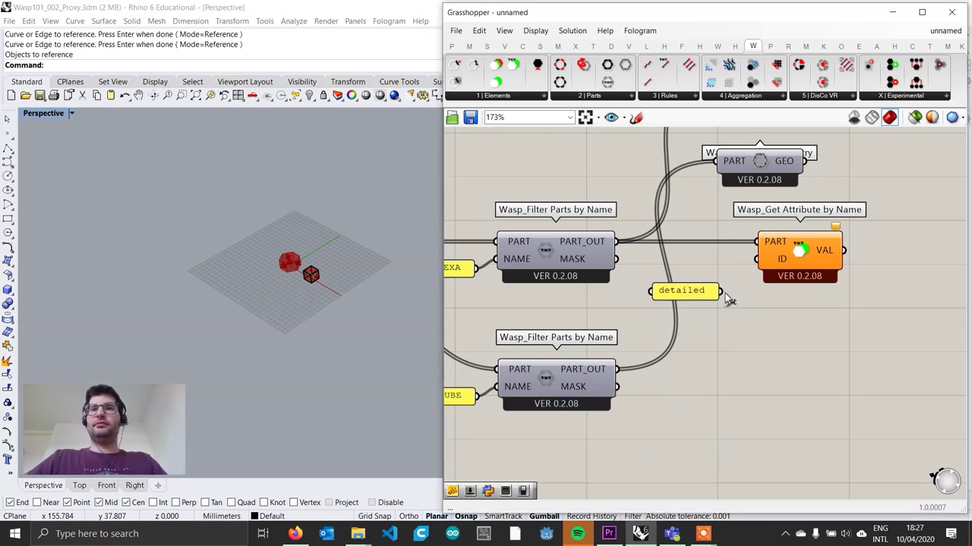
drag(722, 291, 757, 259)
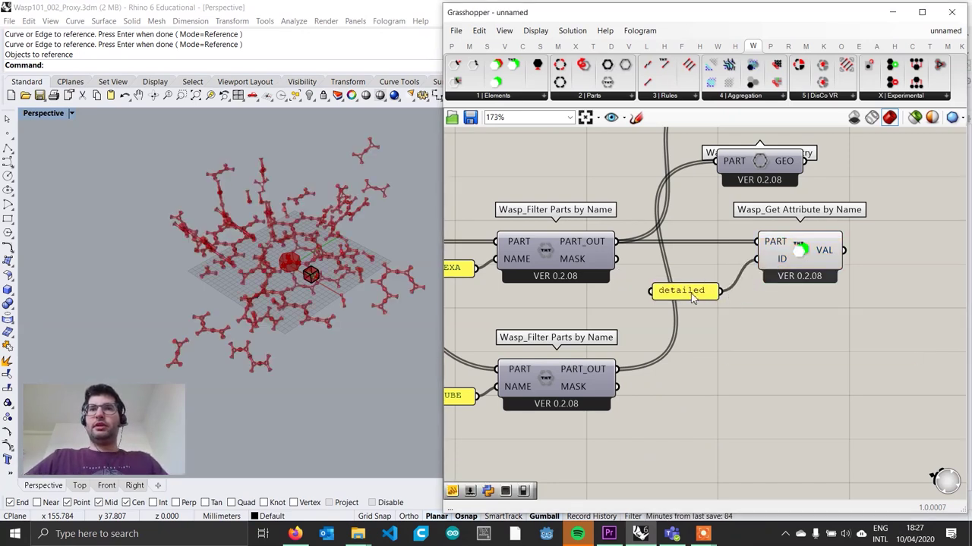
drag(684, 299, 700, 283)
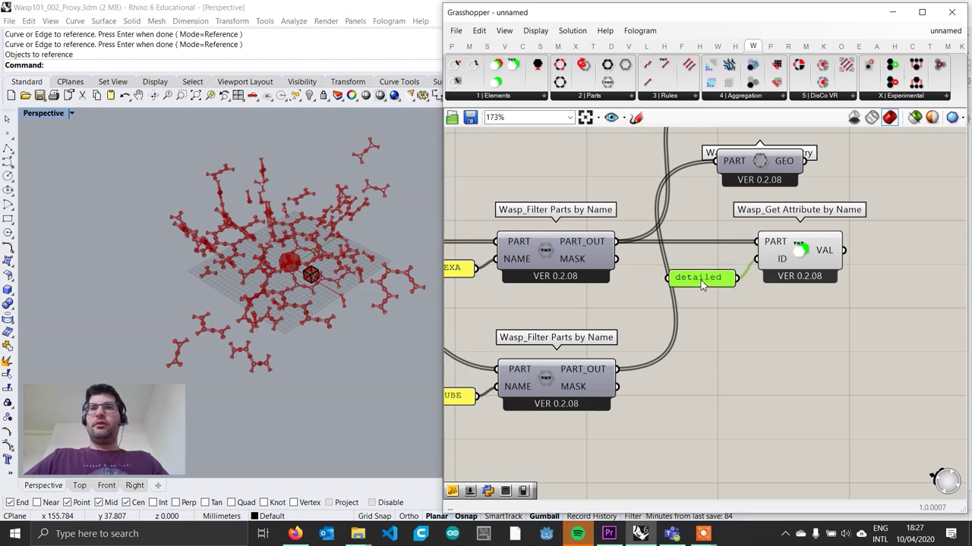
Duplicate the Get Attribute by Name component with its "detailed" panel and connect the CUBE filter's PART_OUT to the copy's PART input.
click(810, 253)
right_drag(414, 308, 359, 267)
scroll(359, 267, up, 5)
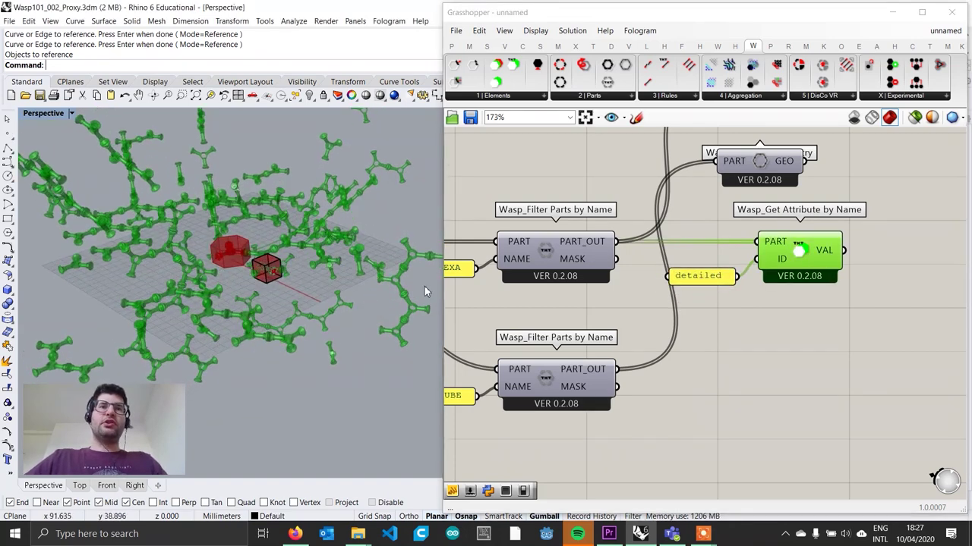
scroll(380, 295, up, 2)
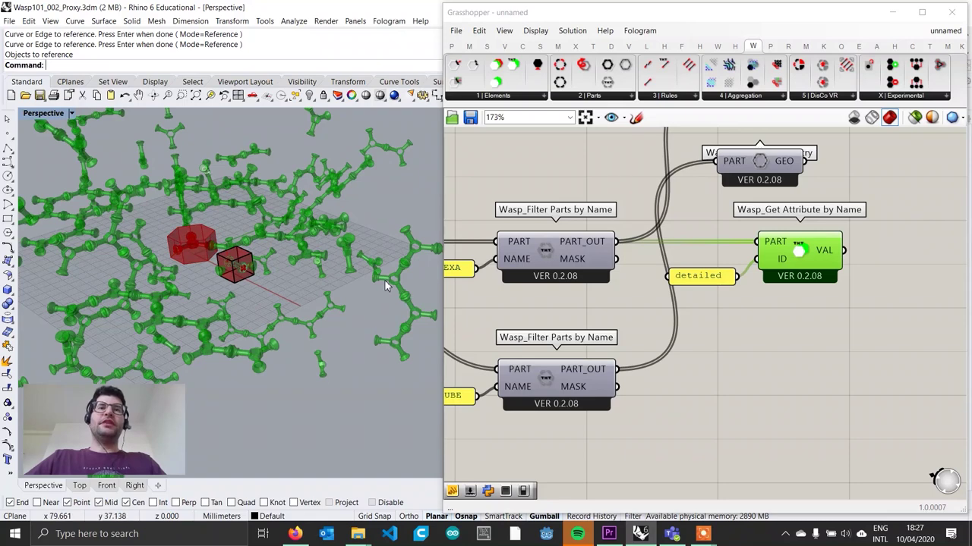
drag(860, 314, 666, 248)
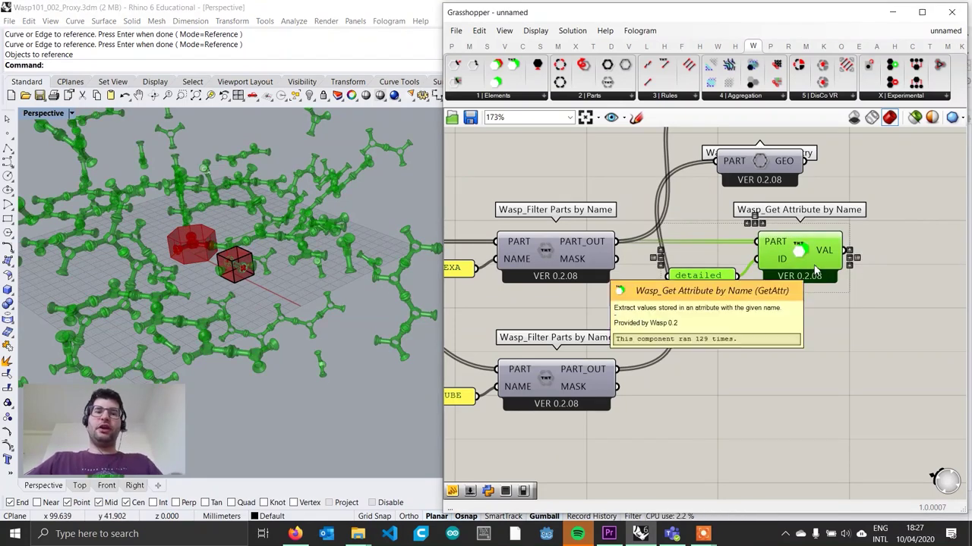
alt+drag(826, 256, 803, 386)
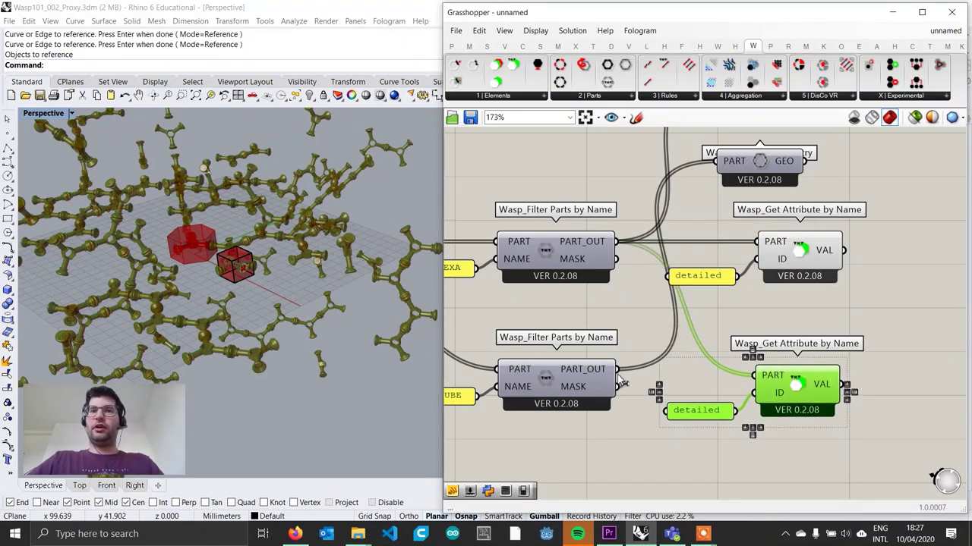
drag(617, 371, 757, 376)
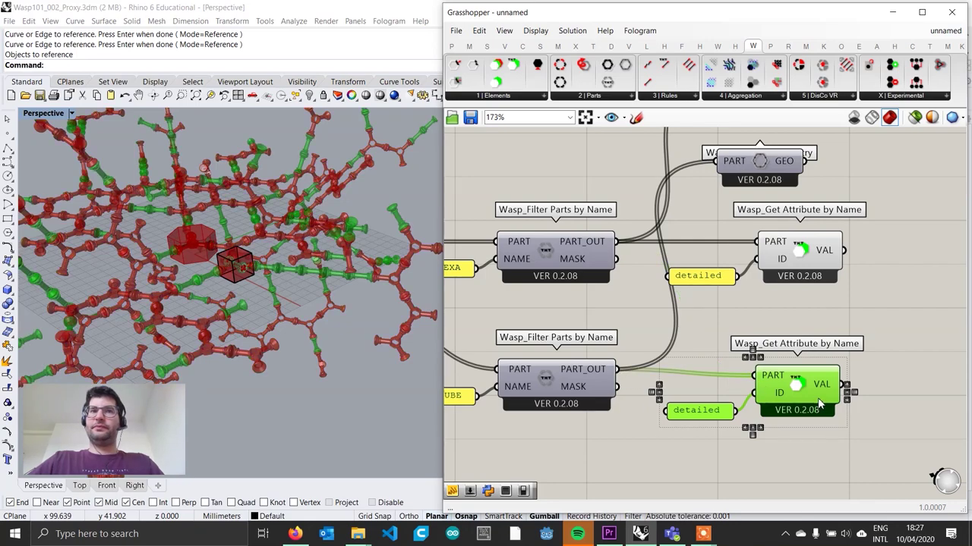
right_drag(226, 277, 302, 298)
scroll(347, 199, down, 4)
scroll(311, 255, up, 2)
right_drag(311, 255, 287, 272)
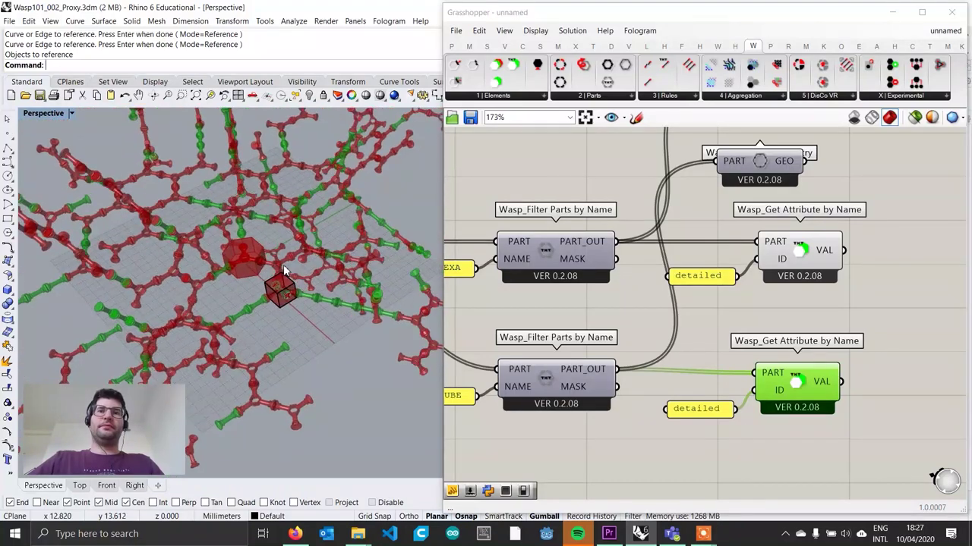
drag(806, 384, 805, 380)
Move the two Get Part Geometry components together so they line up above the Get Attribute by Name components.
scroll(844, 386, down, 2)
right_drag(835, 381, 683, 382)
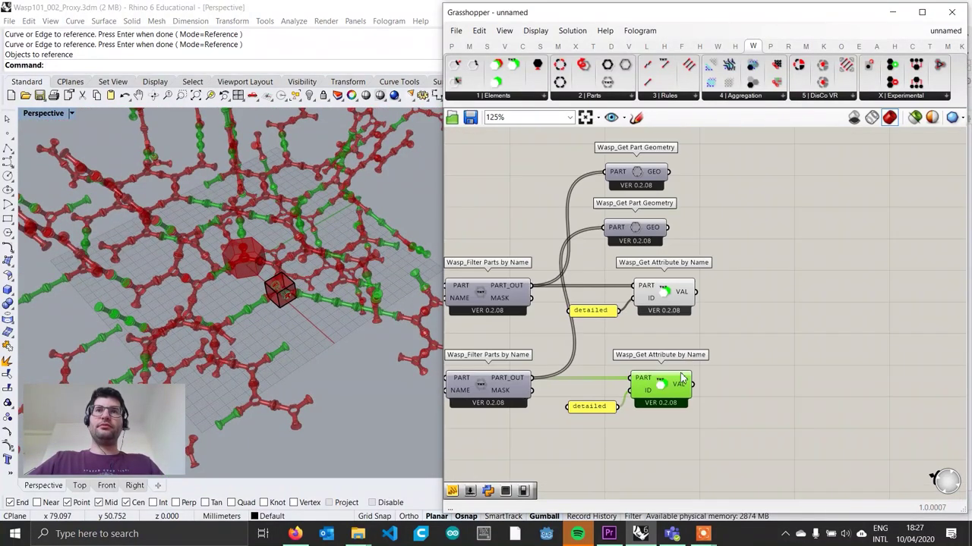
right_drag(686, 346, 672, 363)
click(642, 232)
mouse_move(642, 232)
mouse_down()
mouse_move(597, 258)
mouse_move(660, 242)
mouse_move(654, 228)
mouse_up()
right_drag(399, 331, 331, 296)
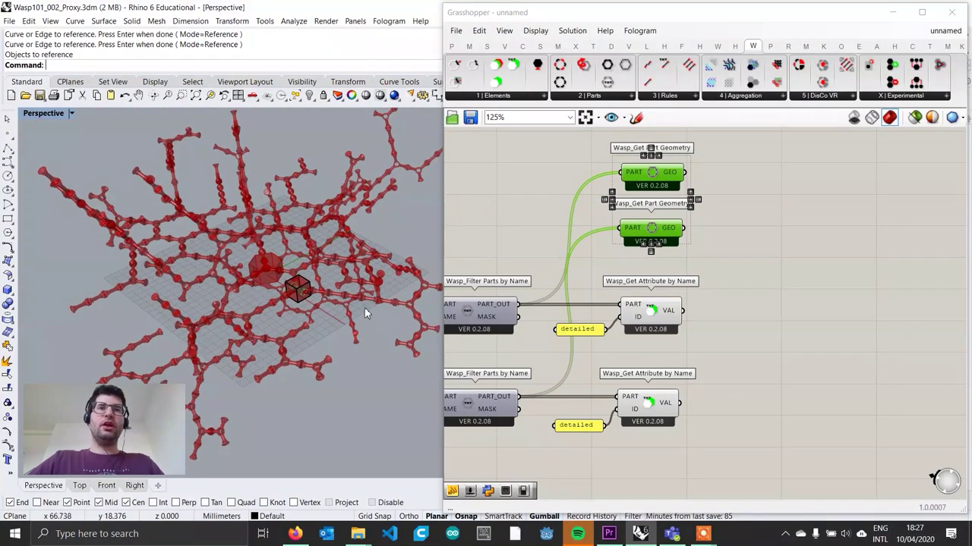
scroll(364, 308, up, 2)
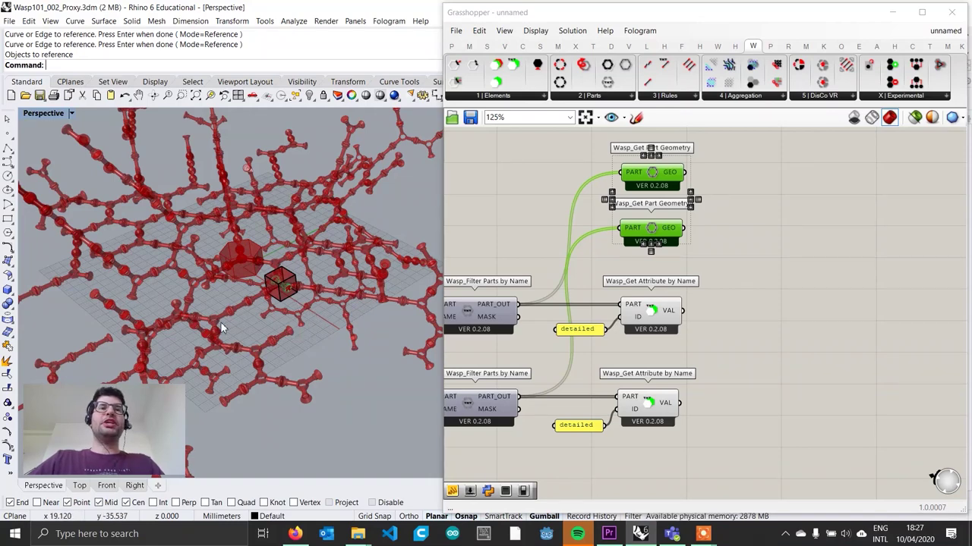
scroll(255, 318, up, 1)
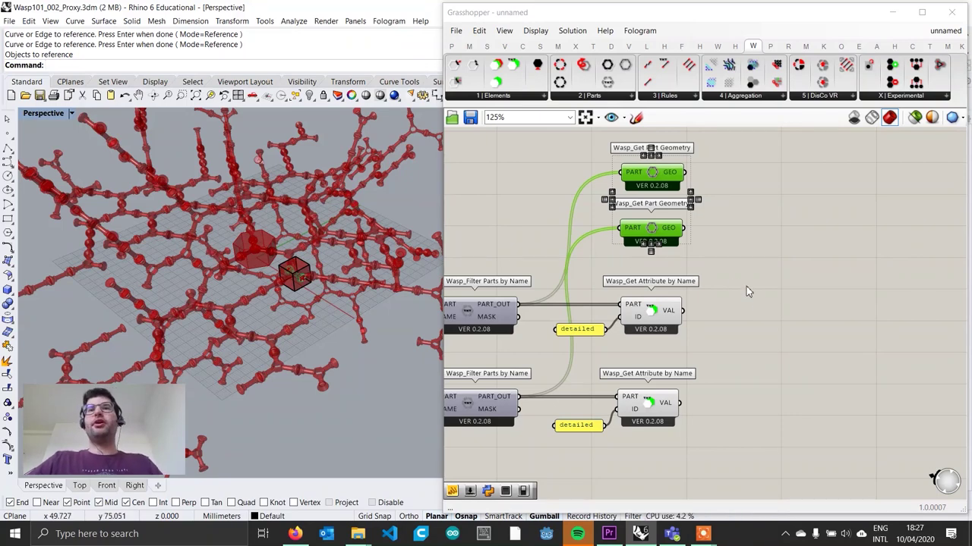
drag(651, 173, 646, 178)
click(789, 212)
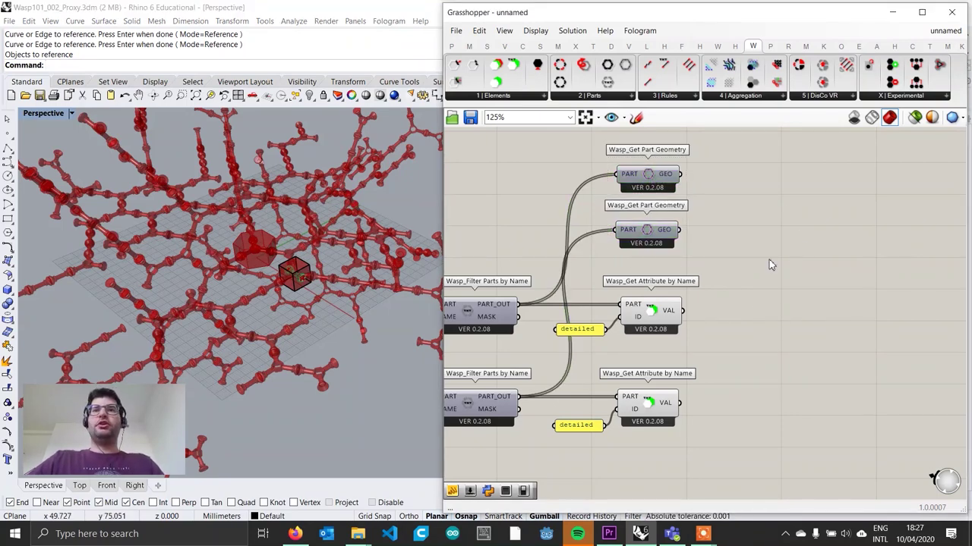
Add a Stream Filter component in the empty canvas area beyond the Get Part Geometry and Get Attribute by Name components.
right_drag(769, 259, 738, 255)
double_click(793, 273)
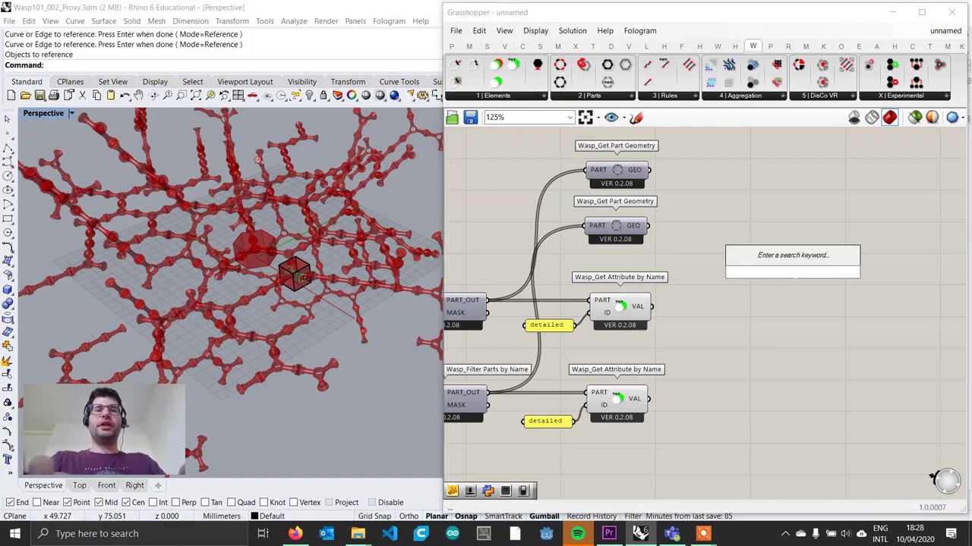
text(stream f)
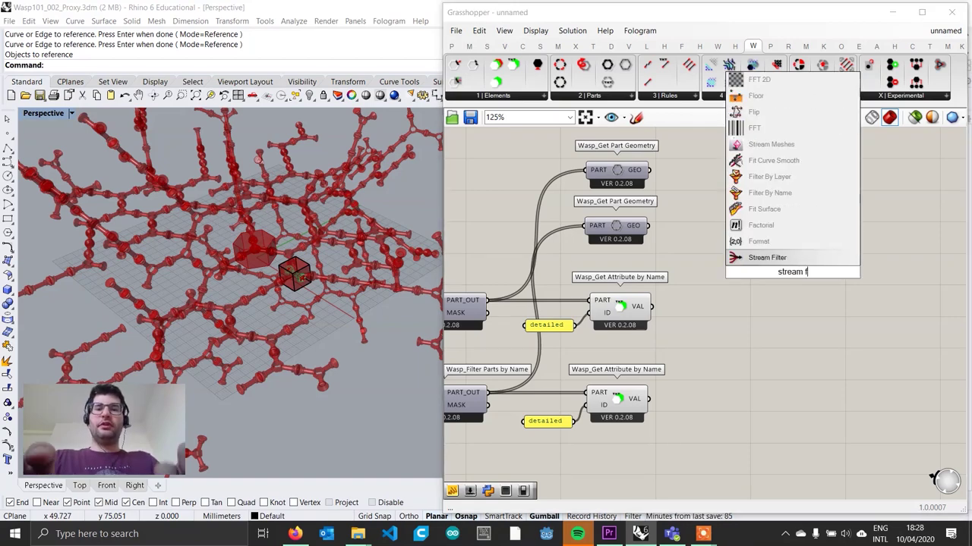
text(ilter)
key(Return)
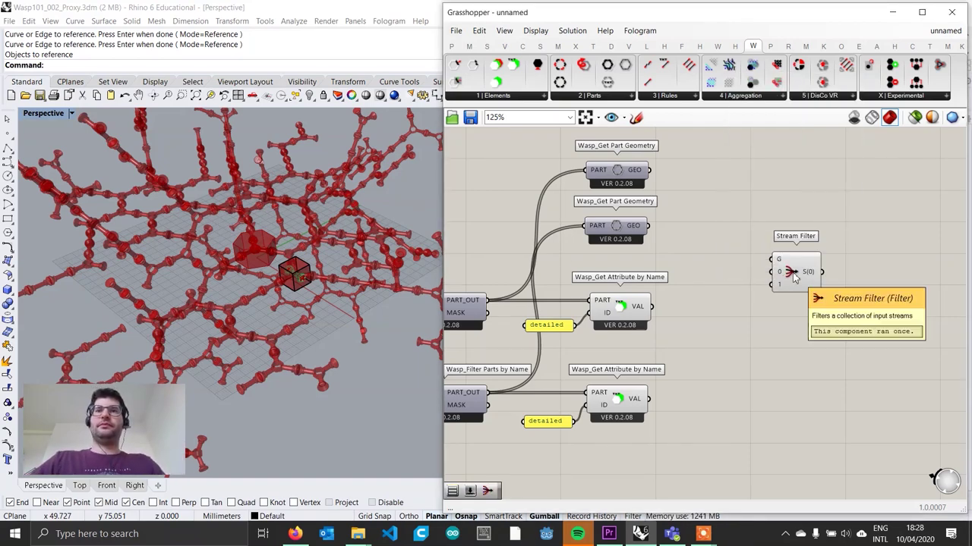
scroll(795, 281, up, 1)
click(794, 277)
scroll(785, 292, up, 2)
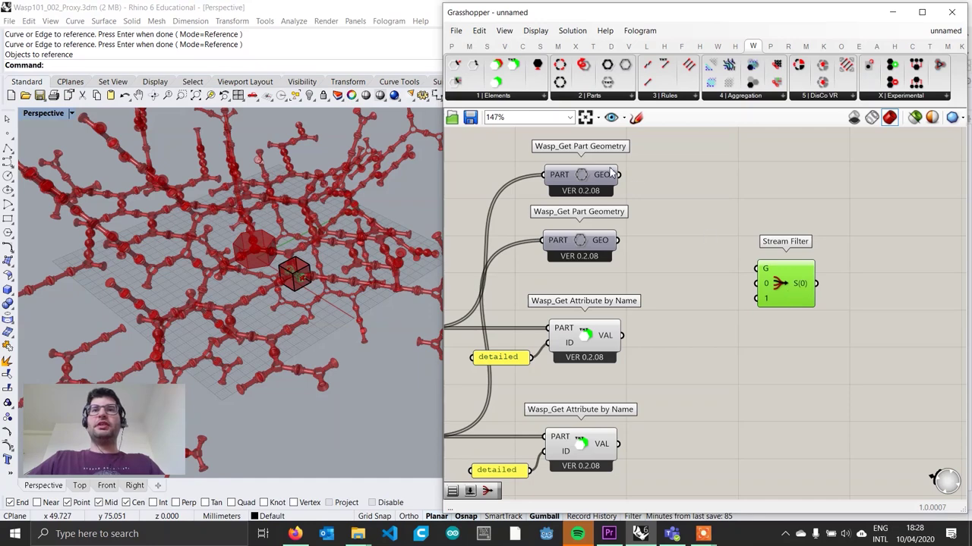
Wire the HEXA GEO and VAL outputs into Stream Filter inputs 0 and 1, and the CUBE outputs into the same inputs of a duplicate filter.
drag(589, 177, 757, 285)
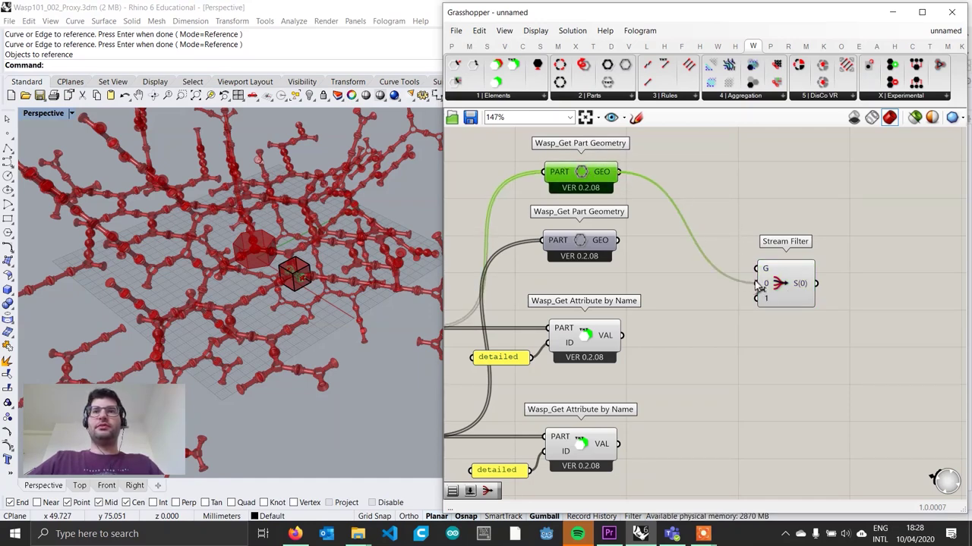
click(696, 359)
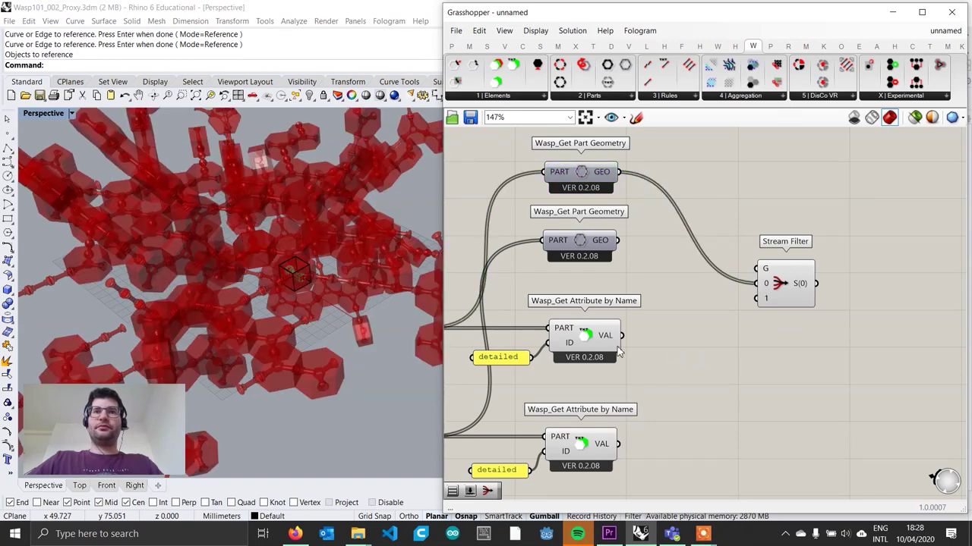
drag(622, 335, 793, 328)
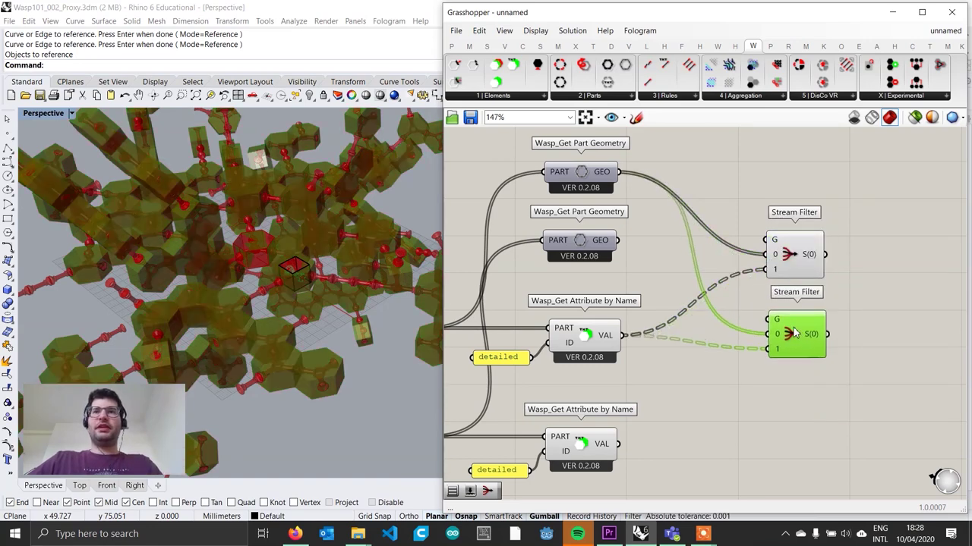
drag(619, 241, 765, 334)
drag(618, 443, 803, 347)
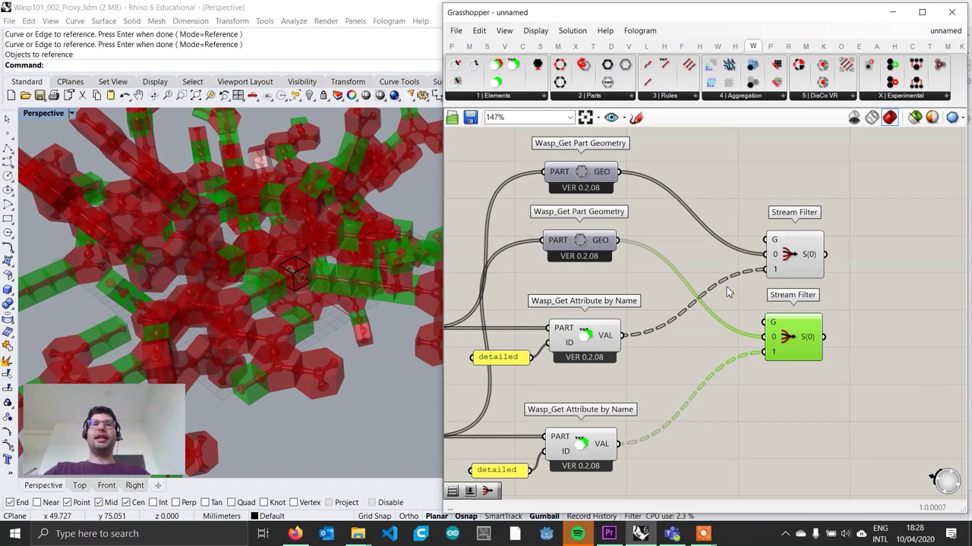
Add a Value List component and place it above the two Get Part Geometry components.
scroll(650, 271, down, 1)
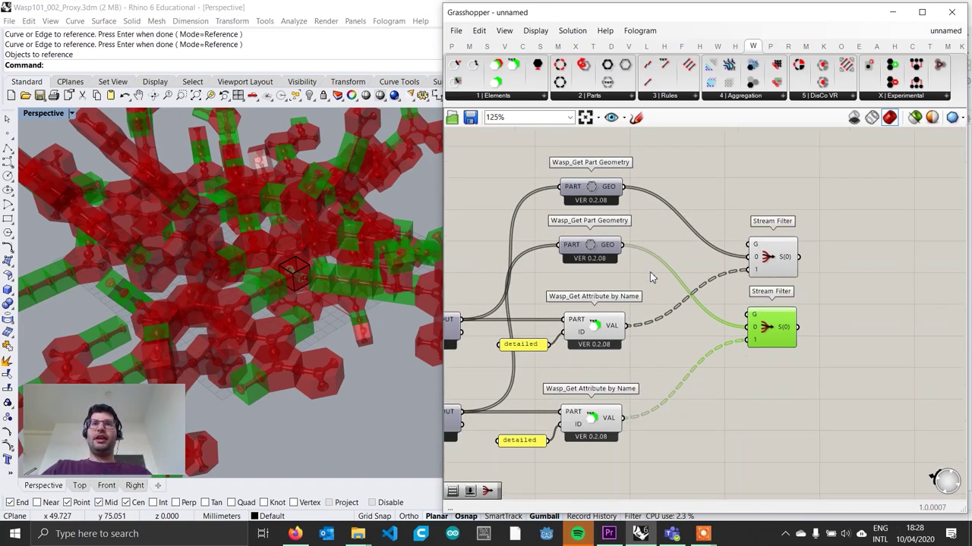
right_drag(650, 271, 650, 306)
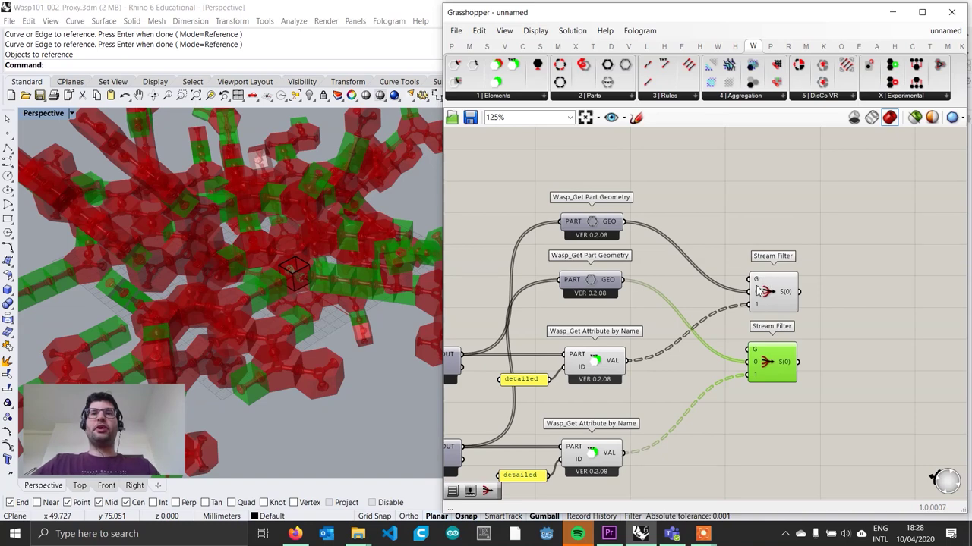
double_click(579, 167)
text(value lis)
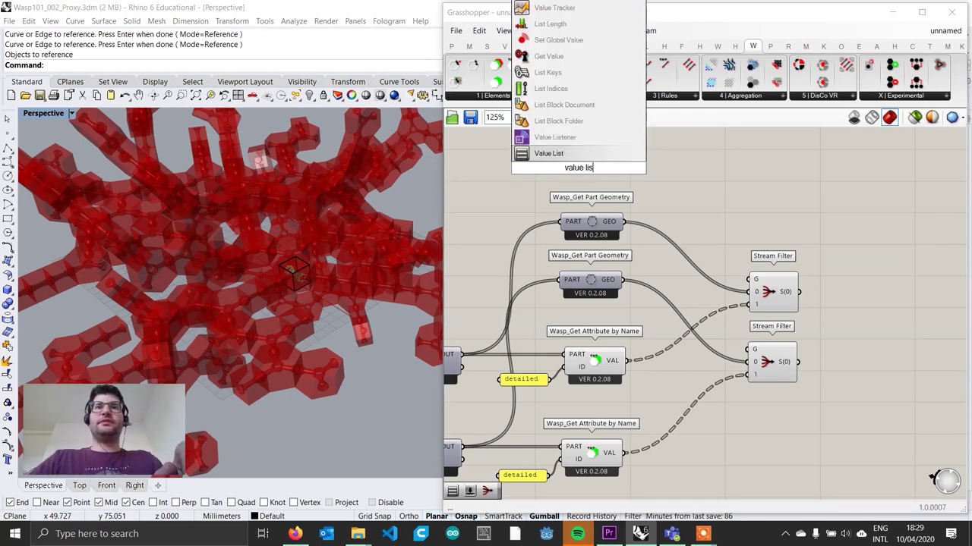
key(Return)
drag(582, 170, 592, 167)
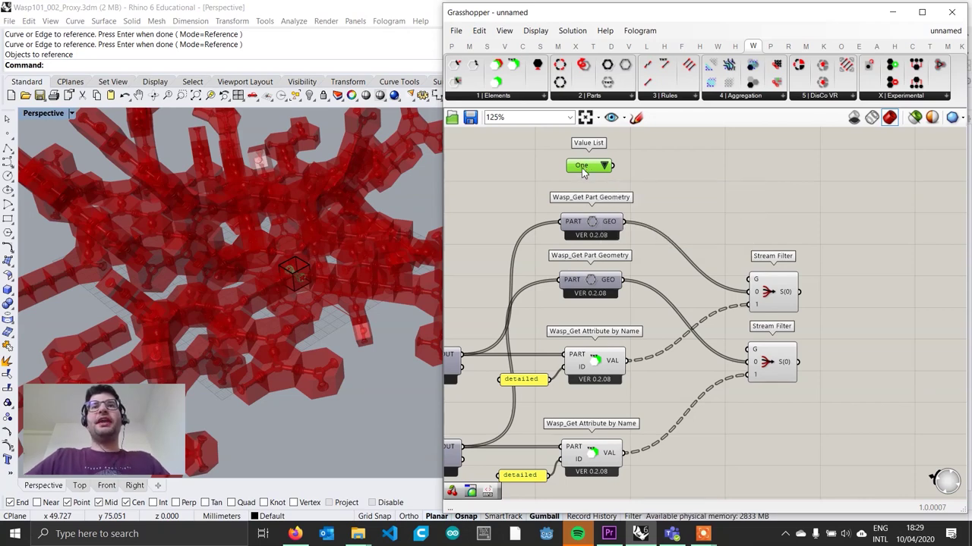
Replace the Value List entries with Base Geometry = 0 and Detailed Geometry = 1.
double_click(583, 167)
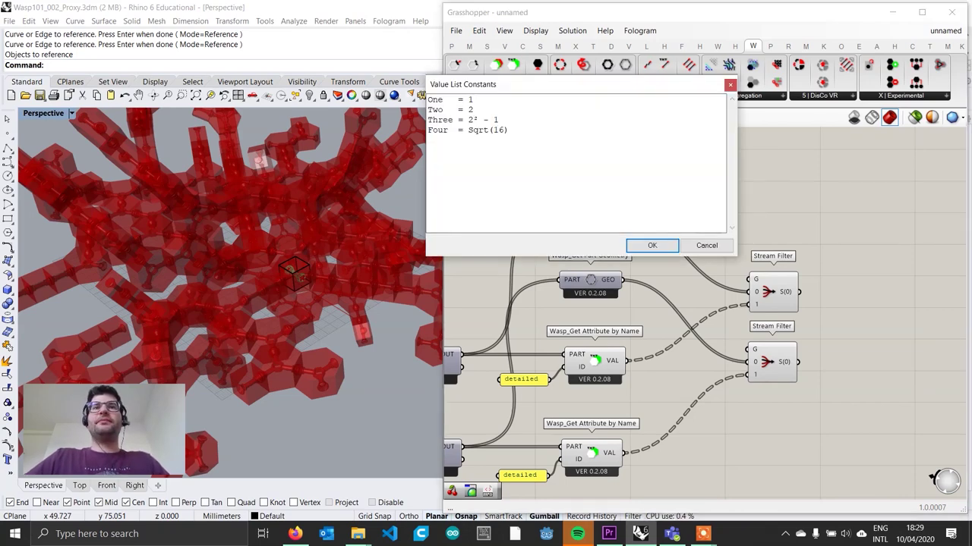
drag(510, 130, 426, 100)
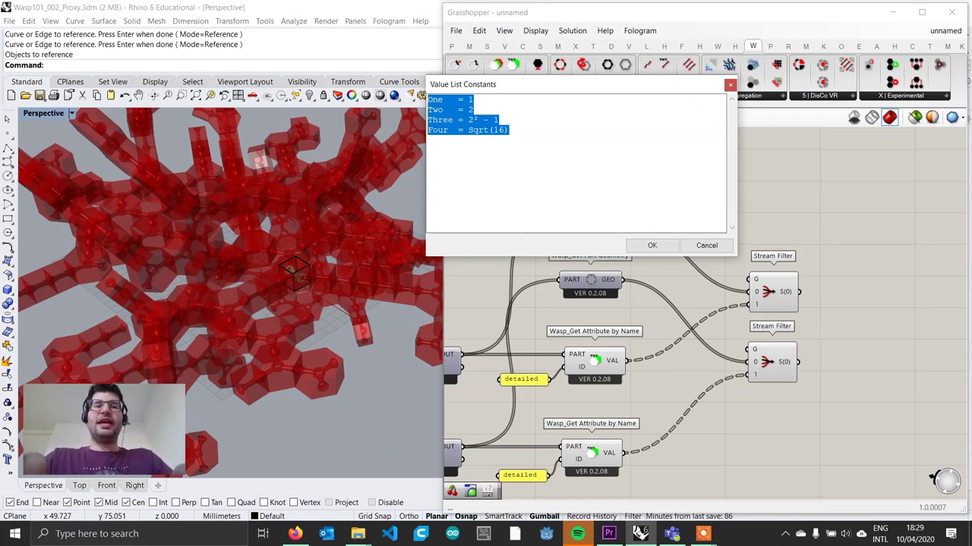
text(Base)
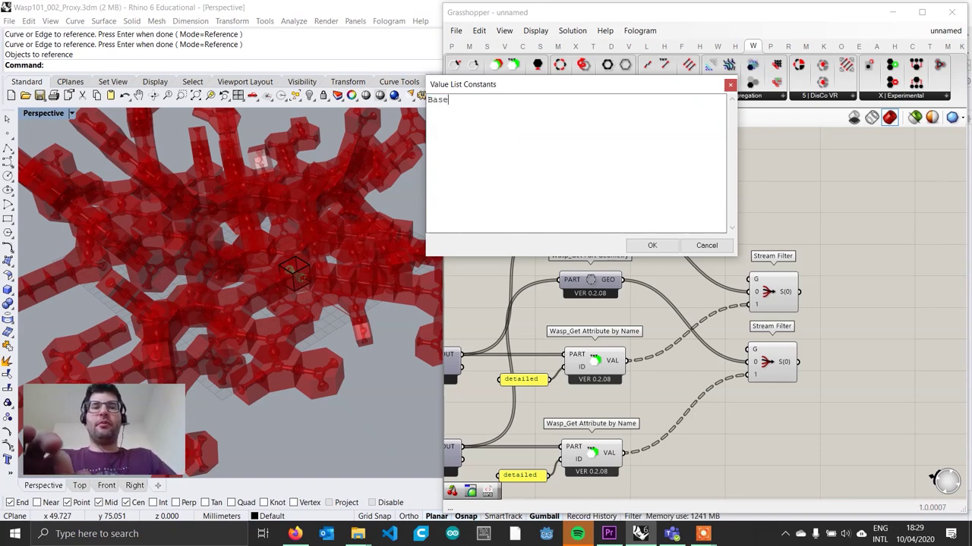
text( Geometry)
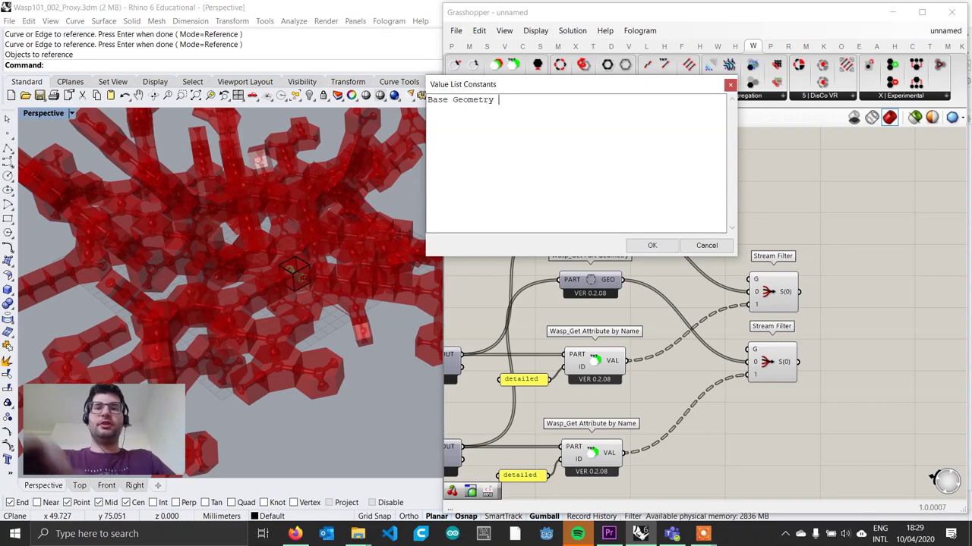
text( = )
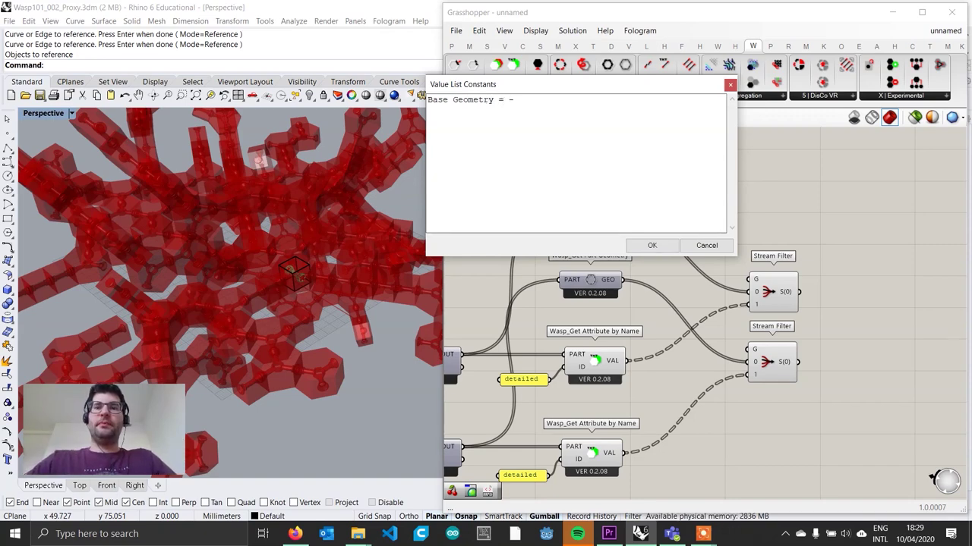
text(0)
key(Return)
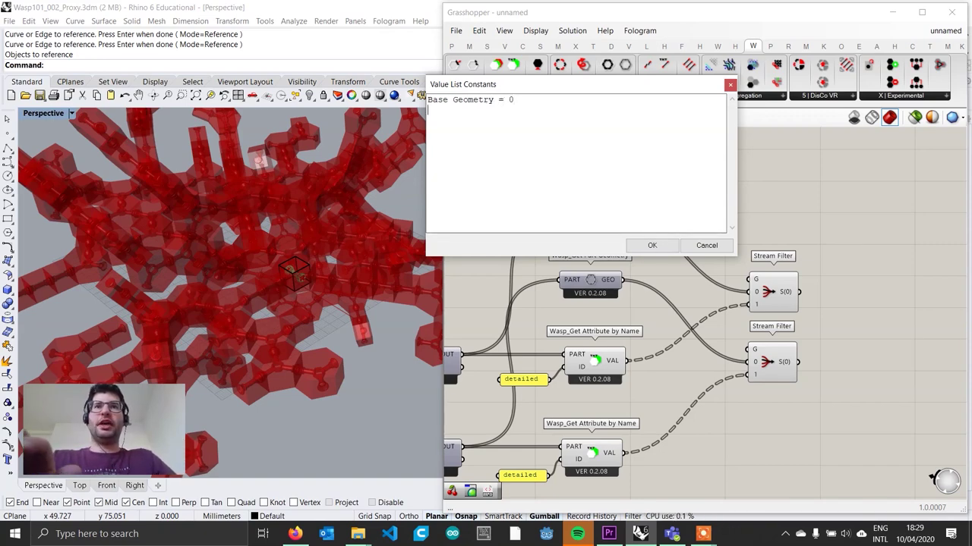
text(Detailed Geome)
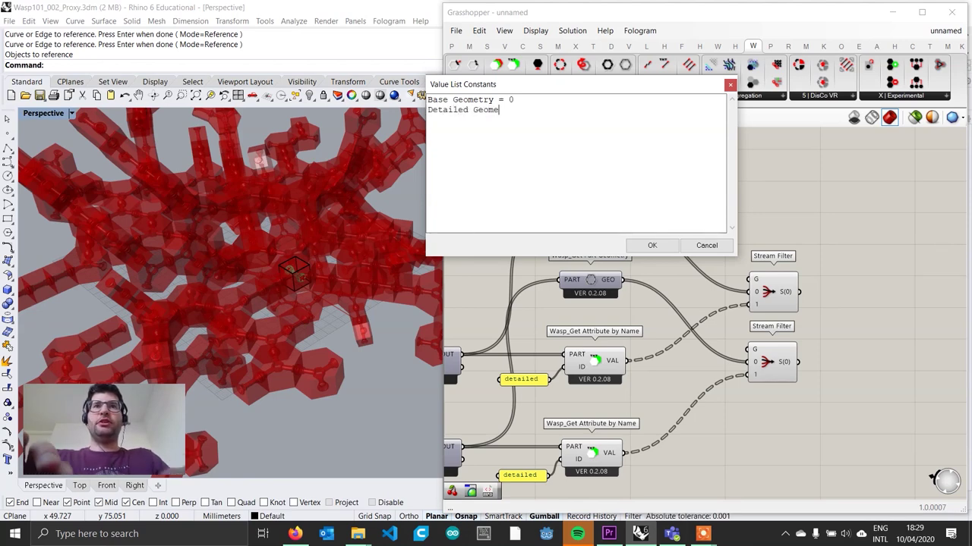
text(try = 1)
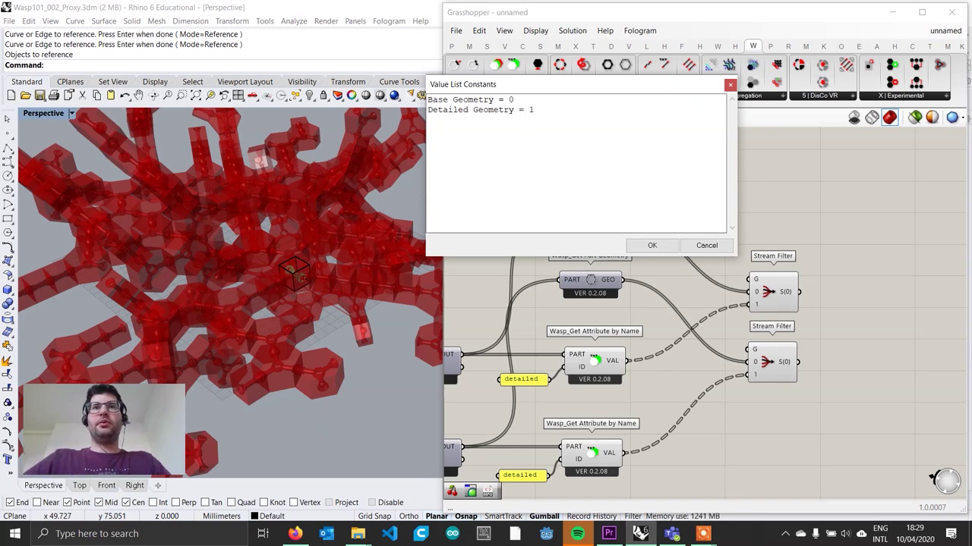
click(651, 245)
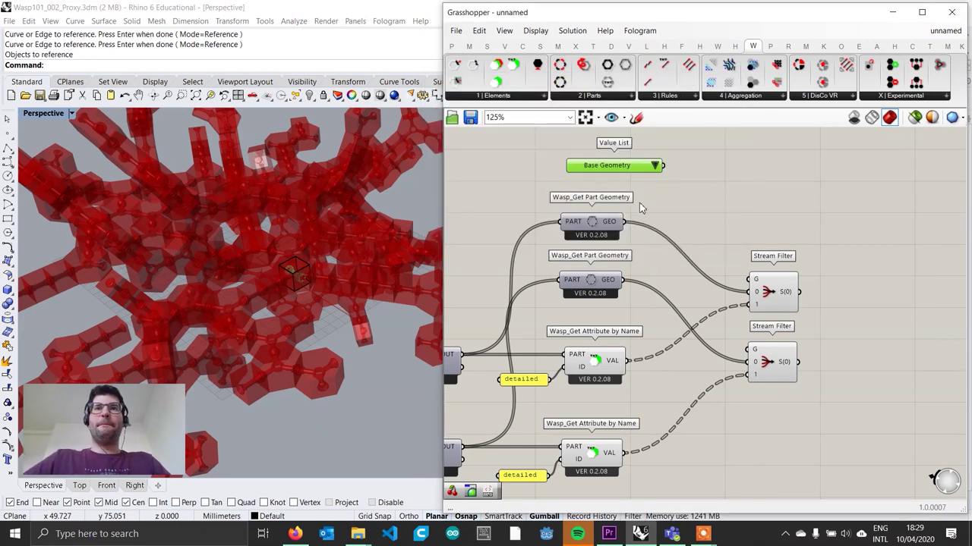
Wire the Value List into the G input of both Stream Filters and turn off the preview of the part geometry and attribute components.
drag(639, 167, 754, 276)
drag(628, 172, 748, 343)
drag(680, 483, 497, 161)
right_click(497, 162)
click(532, 183)
click(706, 196)
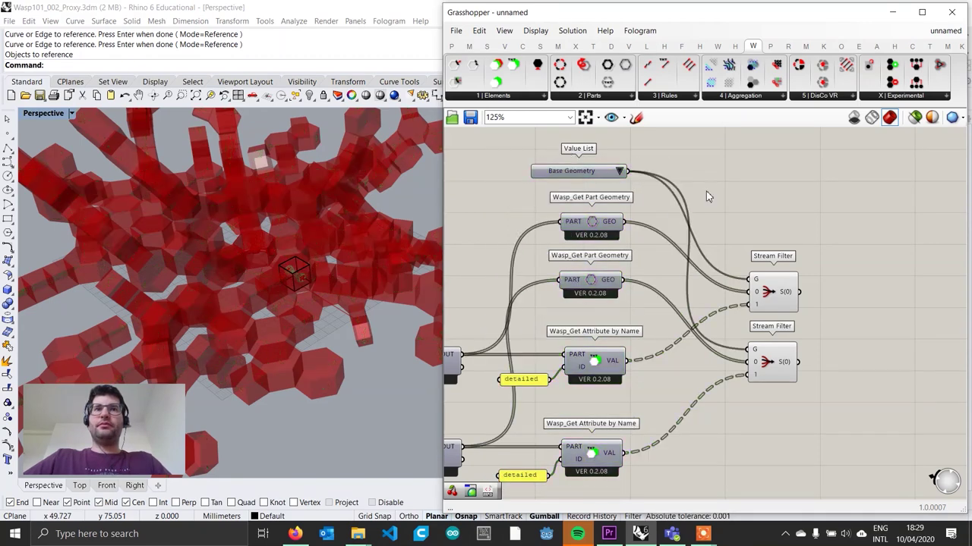
Test the Value List by switching repeatedly between Detailed Geometry and Base Geometry, finishing on Base Geometry.
click(621, 173)
click(668, 188)
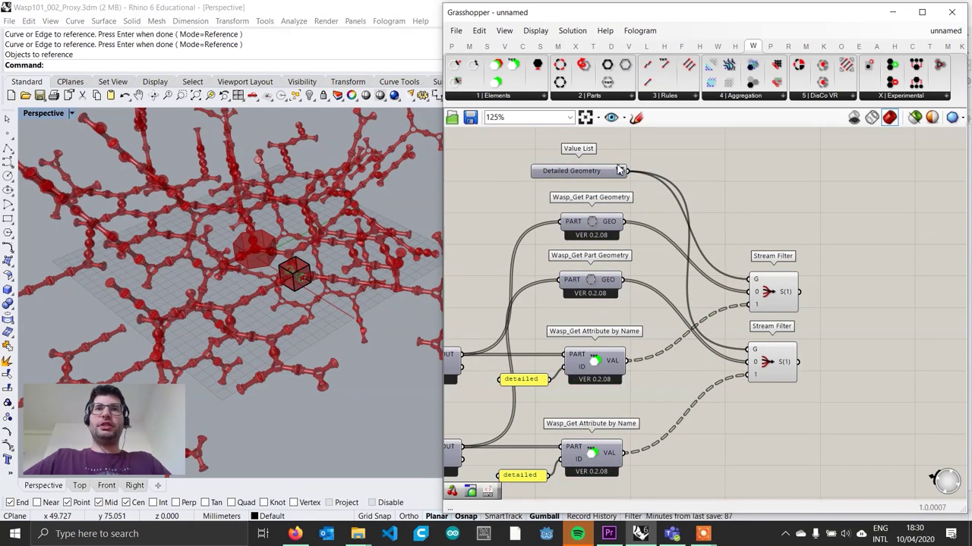
click(621, 172)
click(630, 177)
click(620, 171)
click(641, 190)
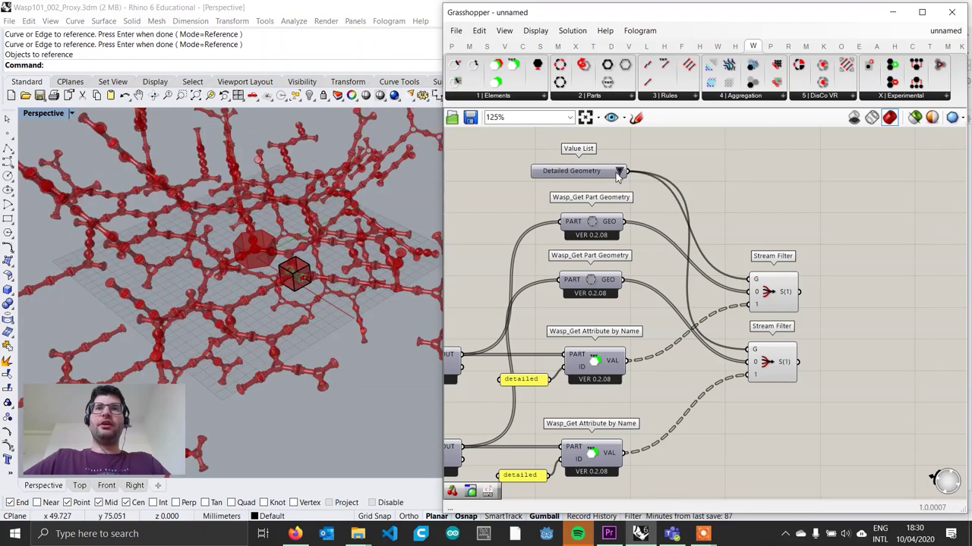
click(620, 173)
click(632, 193)
click(621, 173)
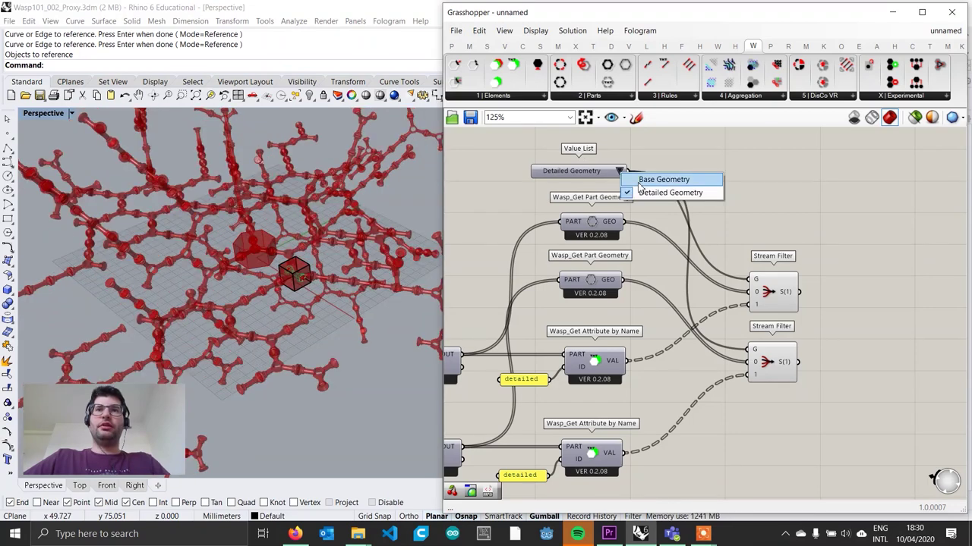
click(632, 177)
click(621, 172)
click(642, 189)
click(619, 171)
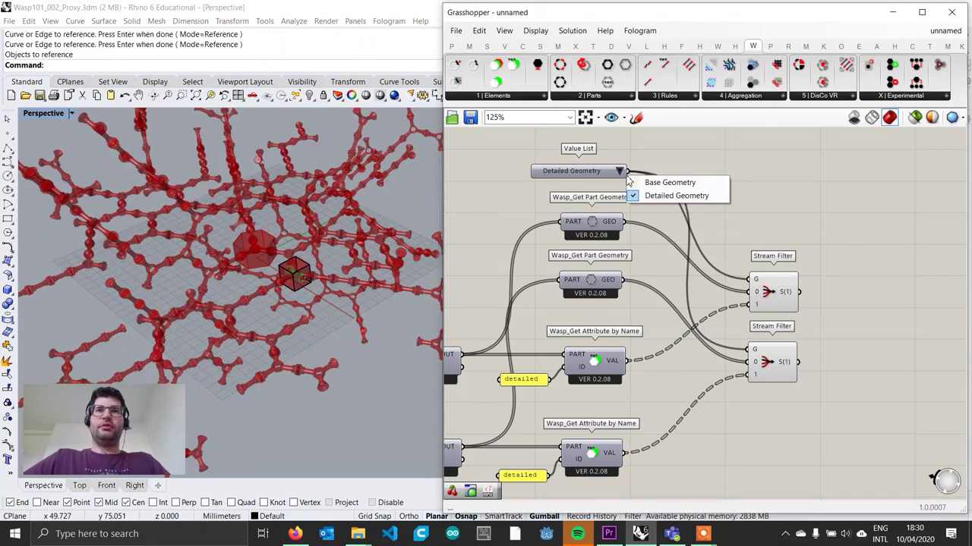
click(638, 180)
Add a Custom Preview component in the empty canvas area beyond the HEXA Stream Filter.
right_drag(841, 288, 667, 310)
click(582, 357)
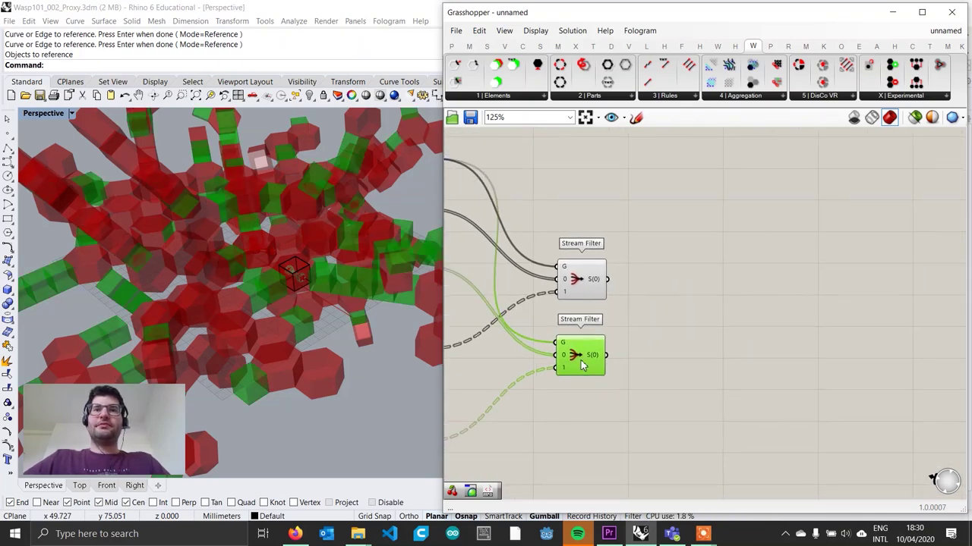
double_click(689, 288)
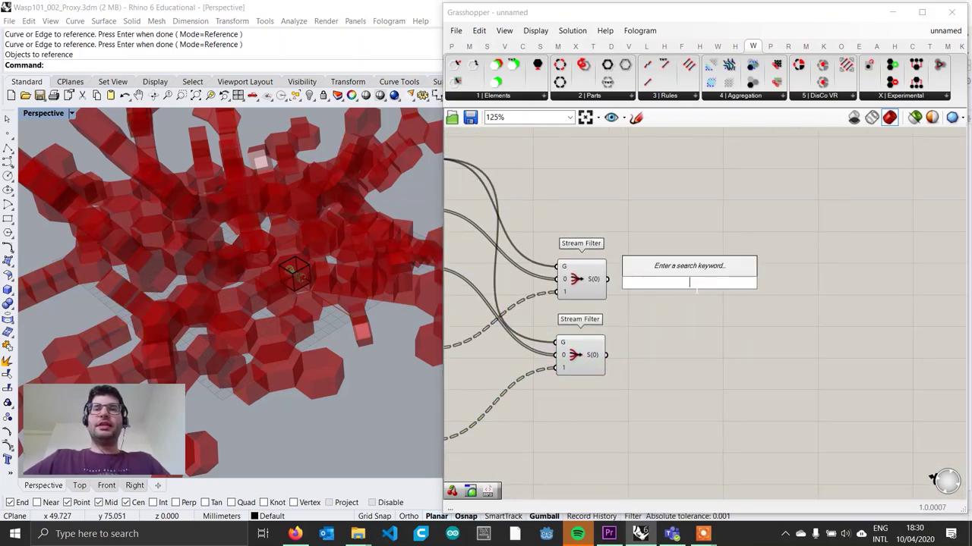
text(custom)
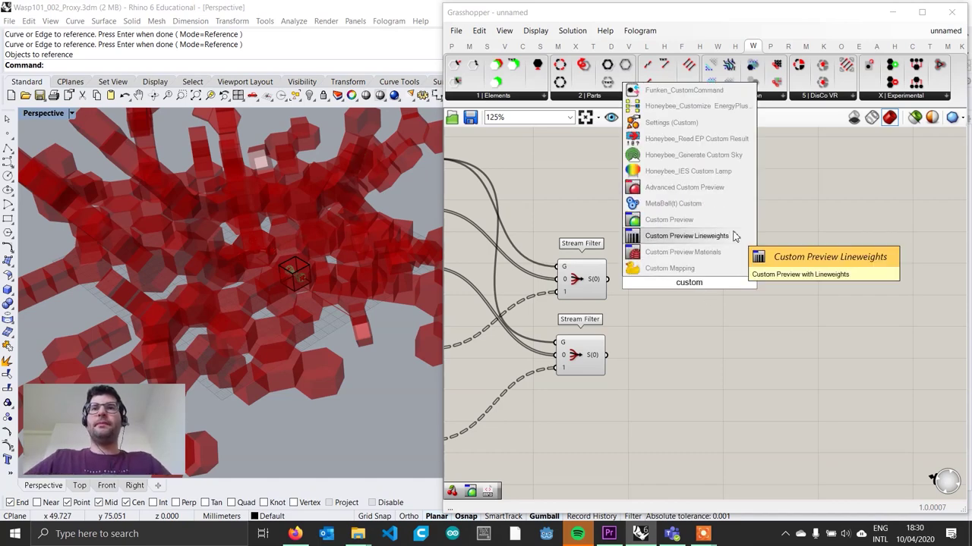
click(669, 220)
scroll(714, 298, up, 2)
drag(711, 289, 740, 287)
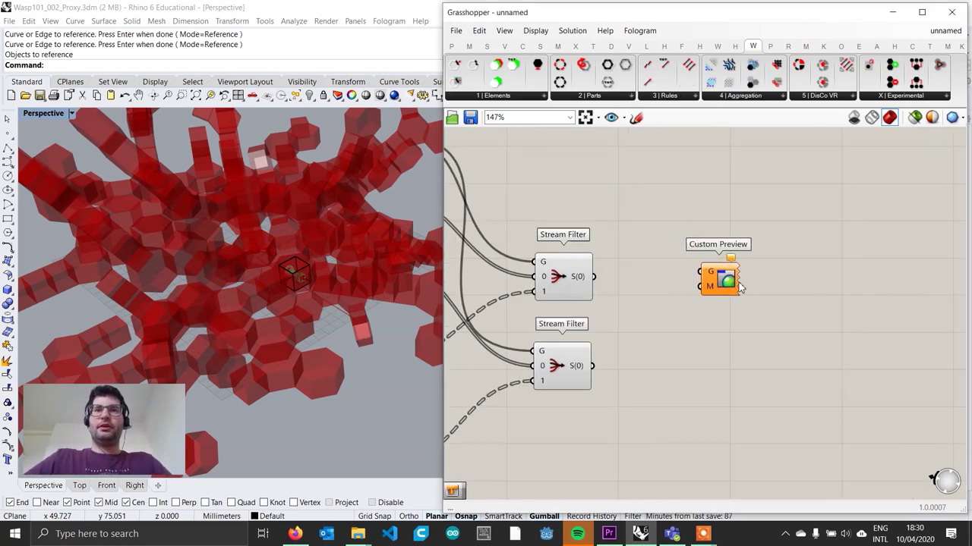
Add a Colour Swatch and wire it into the Custom Preview's M input, with the HEXA Stream Filter output wired into G.
double_click(649, 297)
text(swatch)
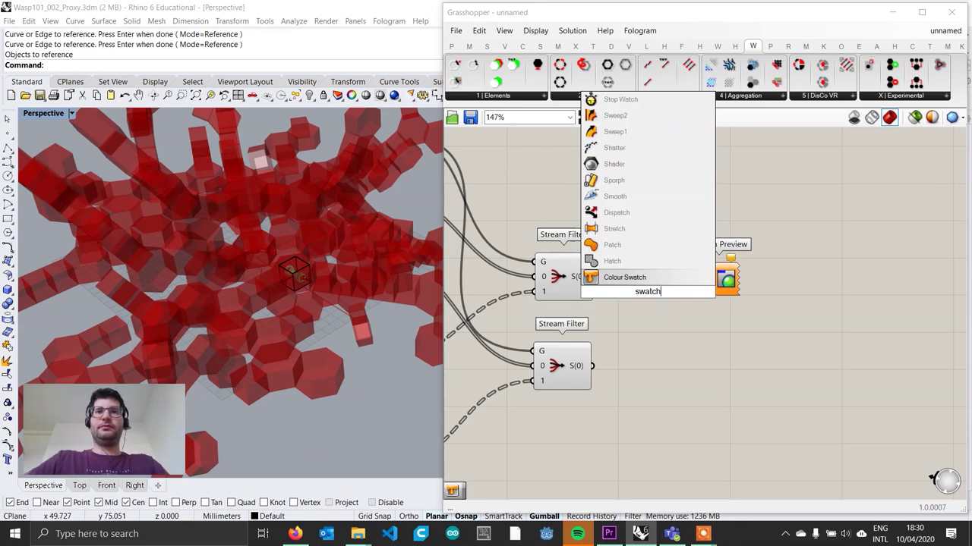
key(Return)
drag(594, 276, 728, 292)
drag(633, 294, 707, 292)
Duplicate the Colour Swatch and Custom Preview pair below the original and wire the CUBE Stream Filter output into the copy's G input.
drag(774, 331, 638, 252)
key(ctrl+c)
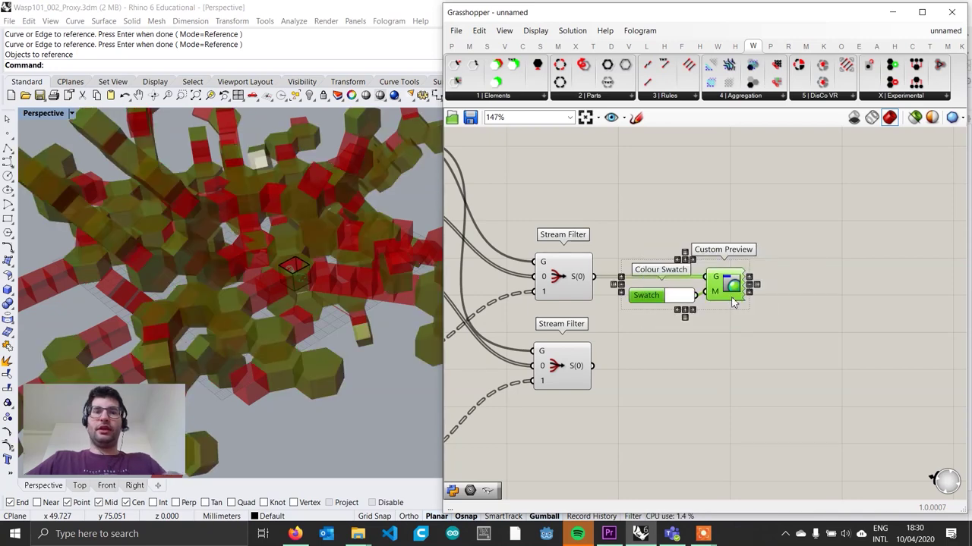
key(ctrl+v)
drag(733, 297, 715, 389)
drag(592, 366, 733, 371)
click(768, 365)
Set the HEXA swatch to bright green with hue 89° and the CUBE swatch to yellow with hue 67°.
click(682, 302)
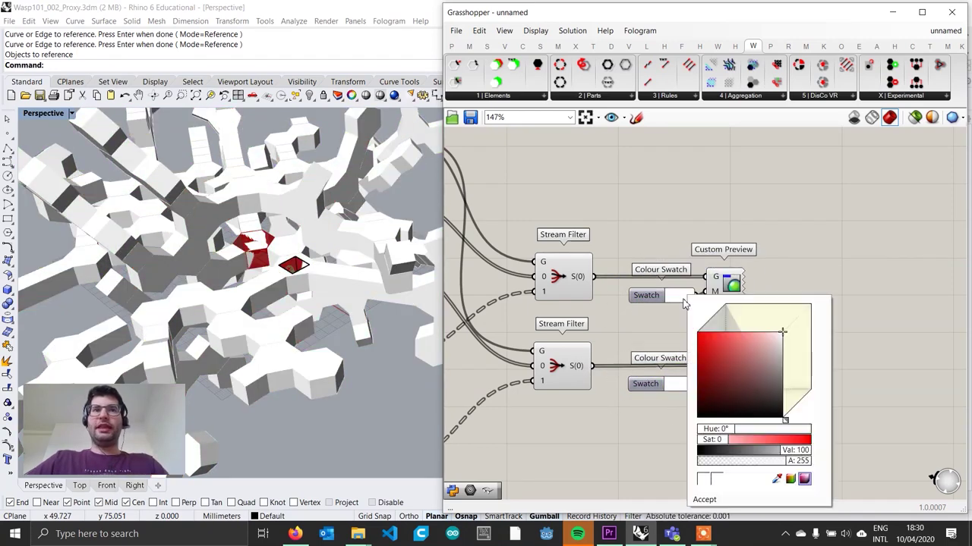
click(725, 352)
click(678, 299)
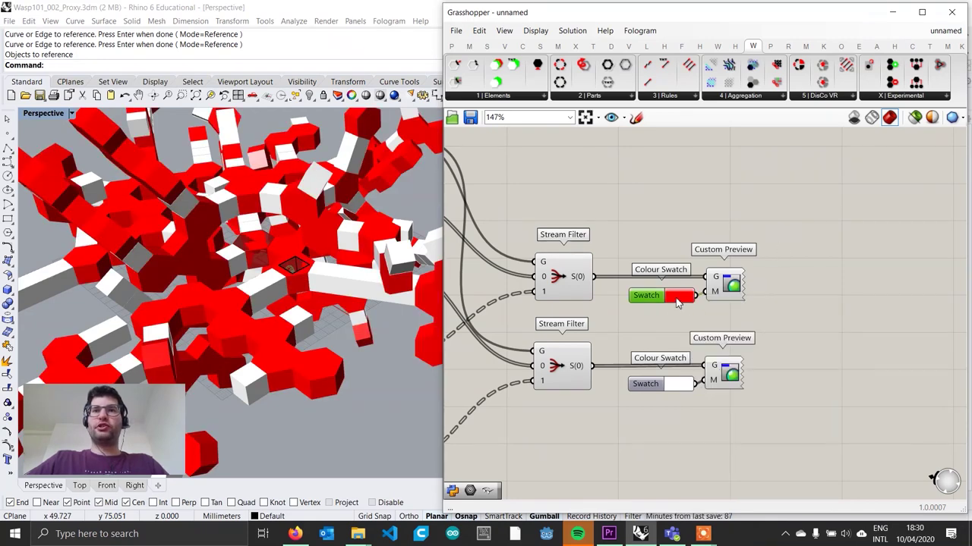
drag(711, 429, 726, 436)
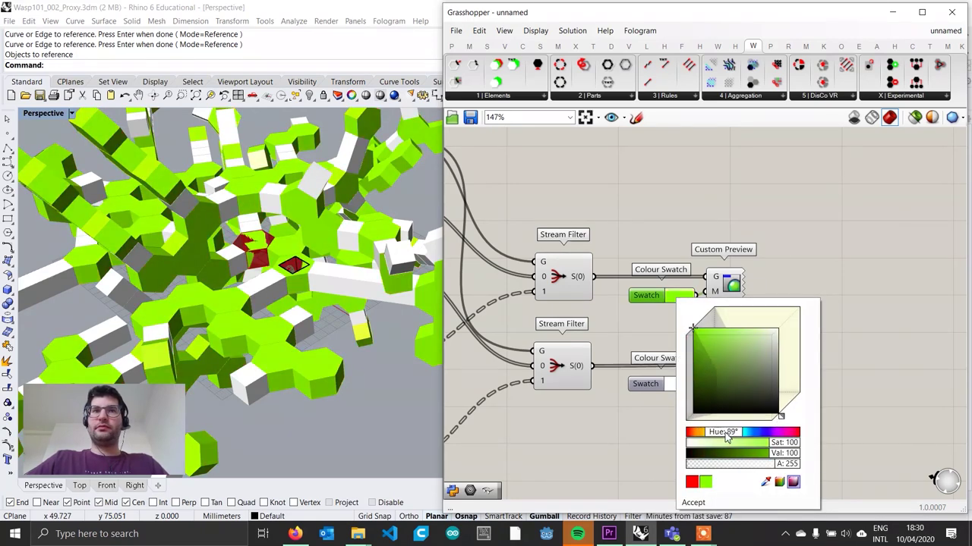
click(687, 386)
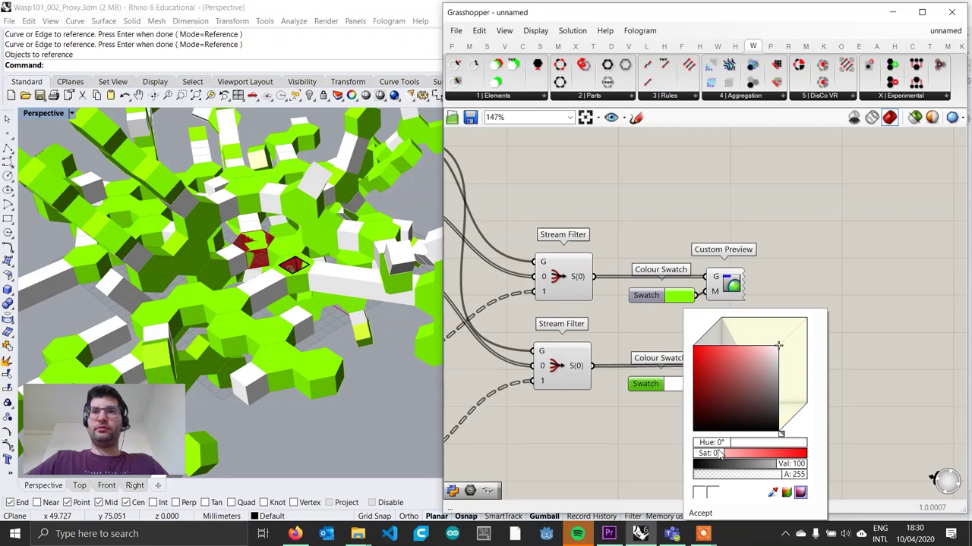
drag(716, 452, 735, 446)
click(842, 231)
Toggle the Value List between its two options, finish on Detailed Geometry, and inspect the coloured aggregation up close.
scroll(714, 328, down, 3)
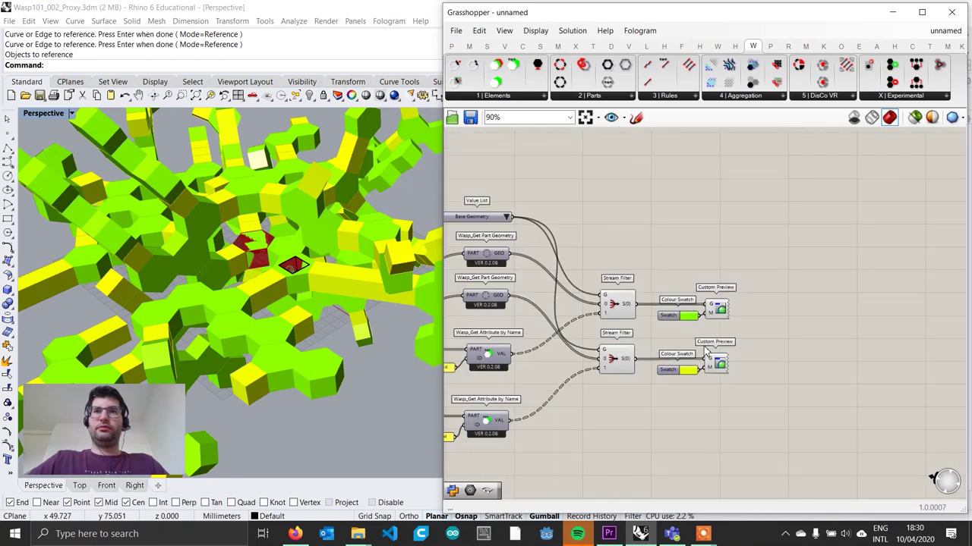
right_drag(513, 248, 644, 244)
scroll(643, 245, up, 2)
click(639, 213)
click(671, 234)
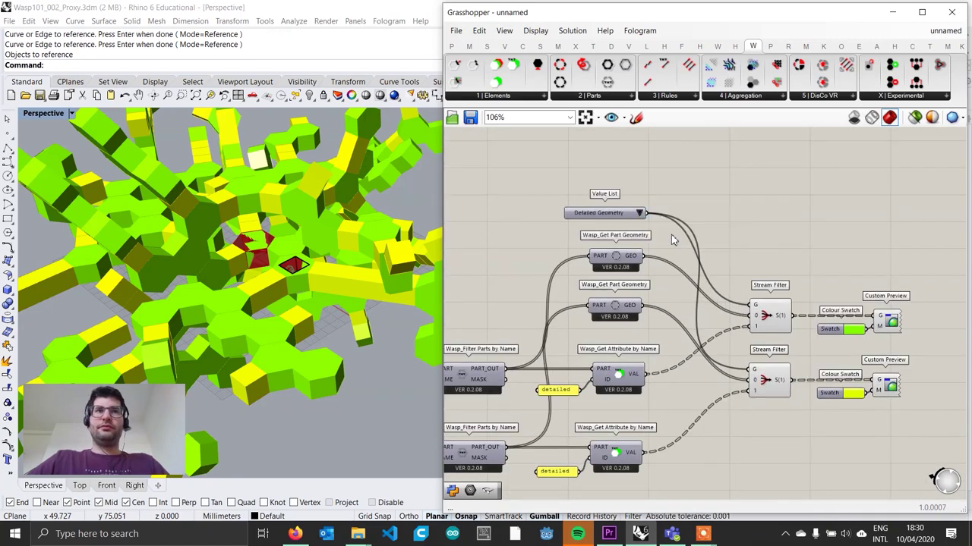
click(639, 212)
click(670, 223)
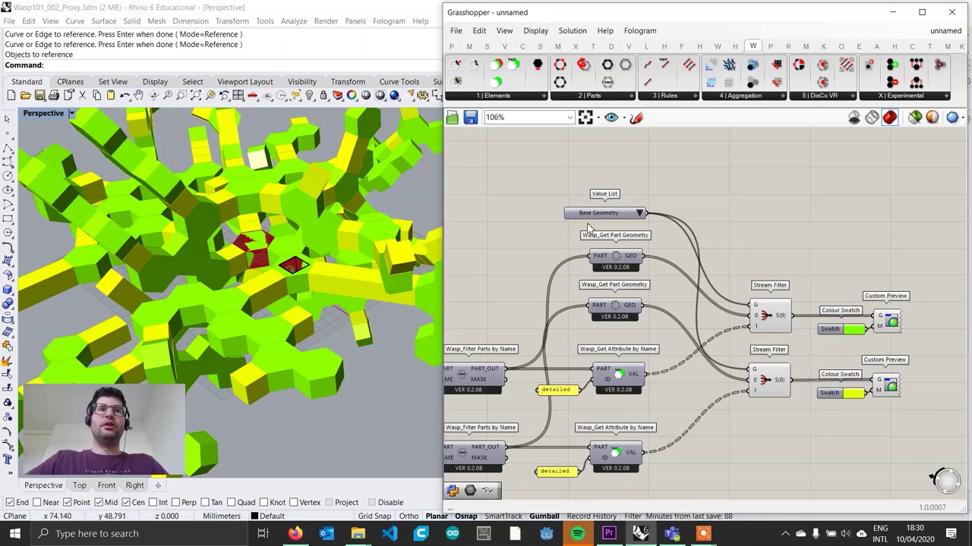
click(641, 216)
click(671, 233)
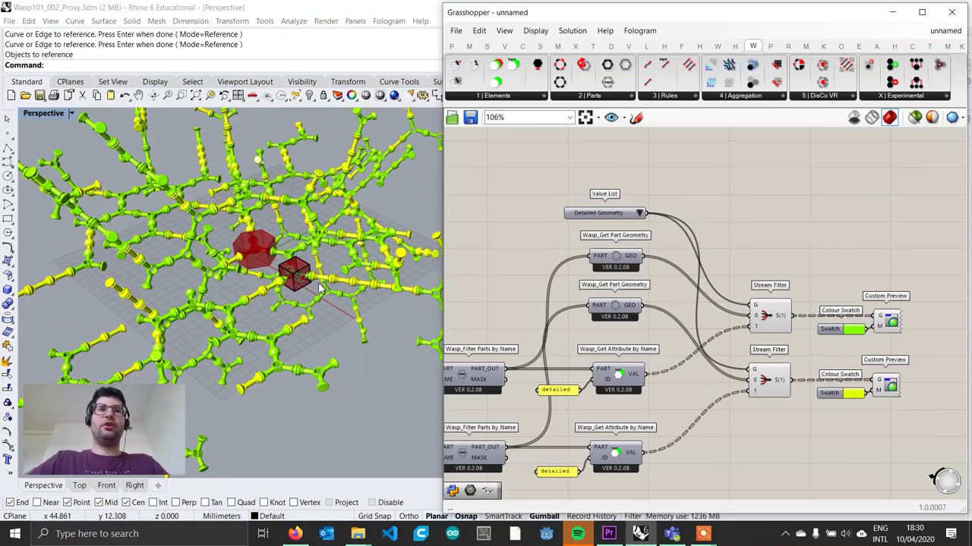
click(357, 288)
right_drag(357, 289, 283, 286)
scroll(288, 267, up, 3)
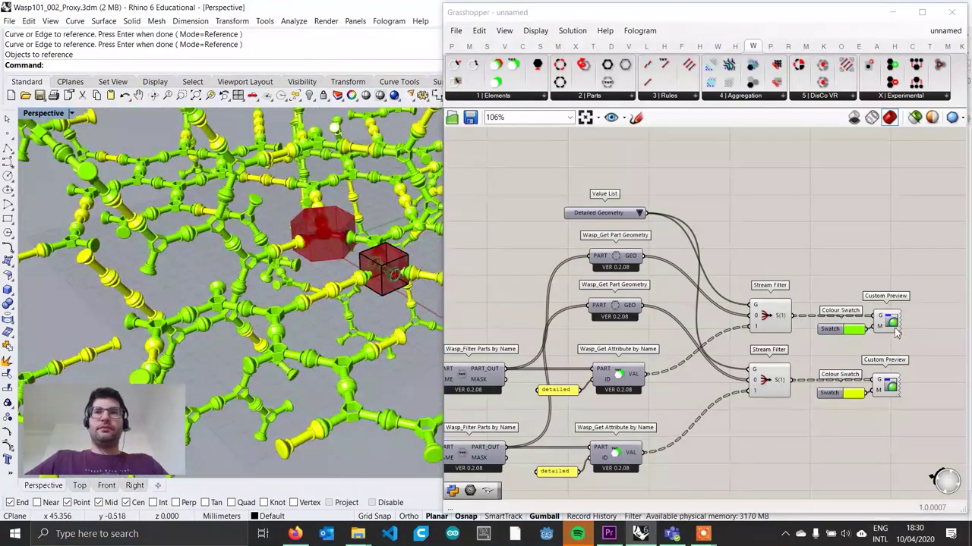
Shift the CUBE swatch's hue to a slightly more orange yellow.
click(854, 394)
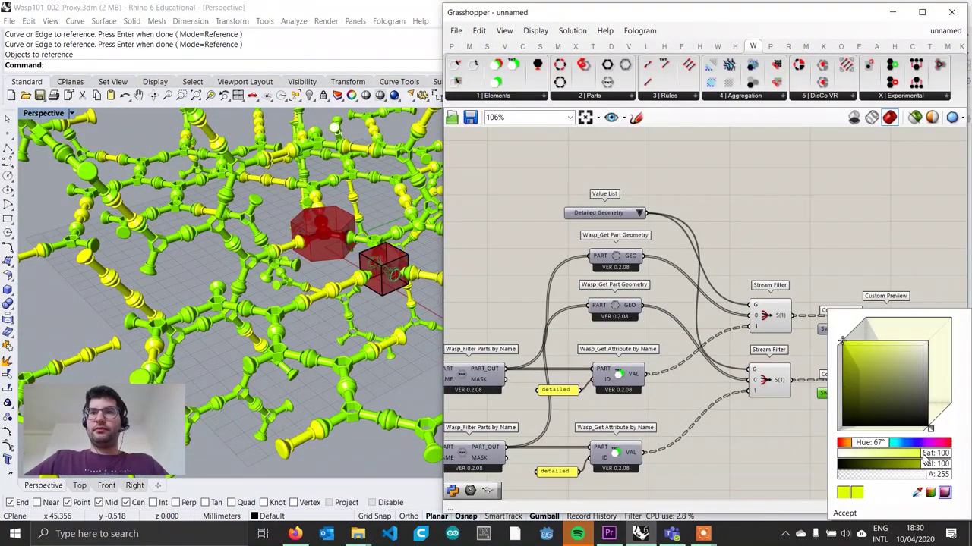
drag(884, 451, 880, 451)
click(854, 270)
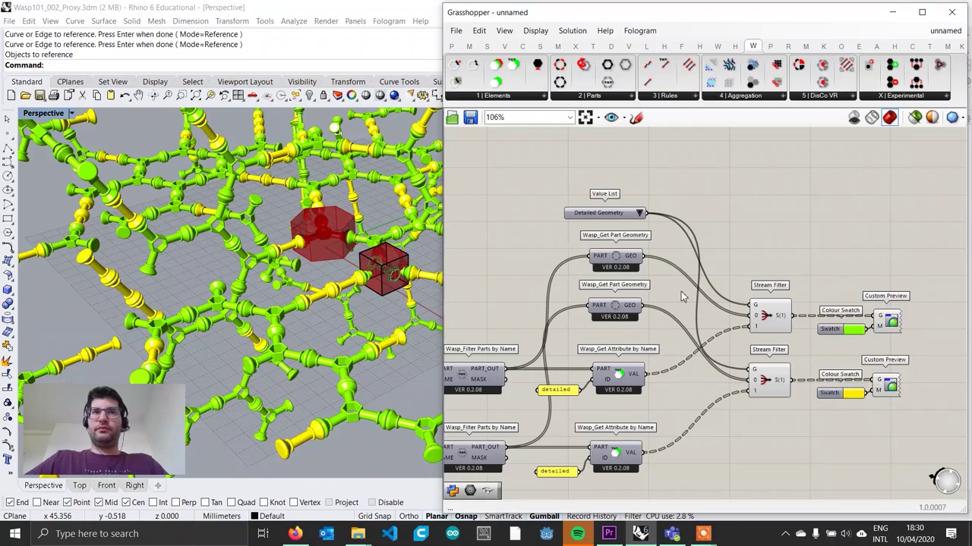
Examine the coloured detailed aggregation across the full Rhino viewport with the Grasshopper window temporarily collapsed.
scroll(371, 285, down, 6)
right_drag(346, 283, 342, 255)
double_click(703, 13)
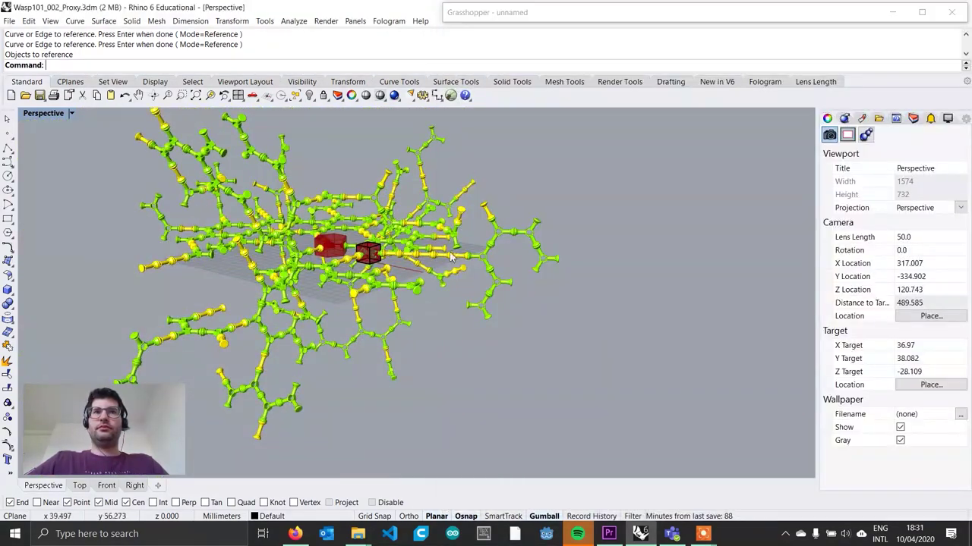
scroll(308, 254, up, 6)
right_drag(525, 264, 523, 288)
double_click(602, 13)
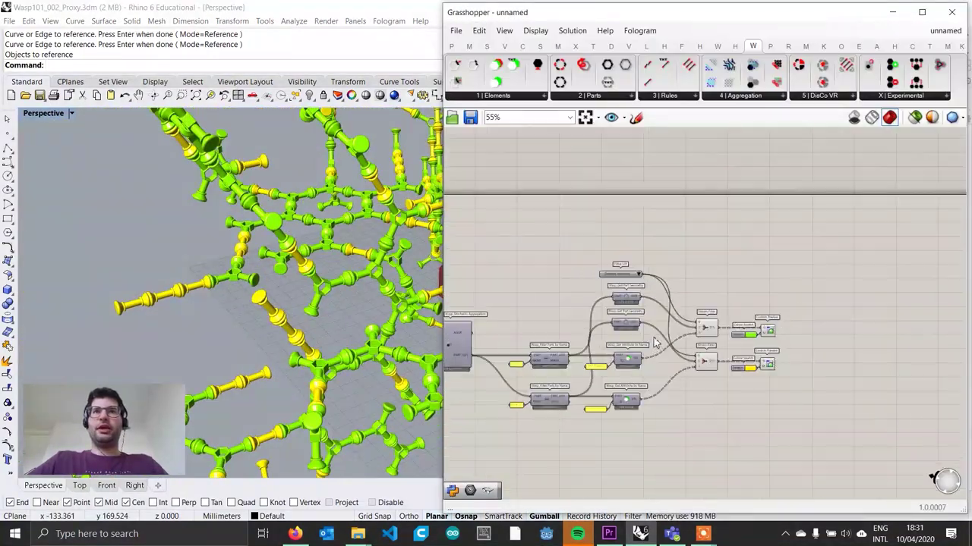
Turn off the preview of all components upstream of the Stream Filters, from the part definitions through the attribute components.
scroll(828, 408, down, 3)
drag(811, 449, 529, 257)
right_click(560, 233)
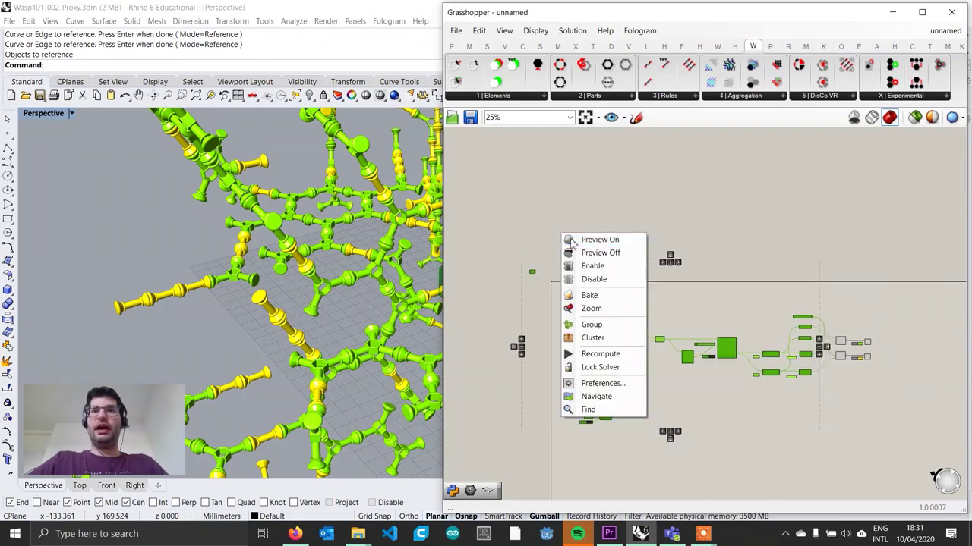
click(590, 251)
click(796, 257)
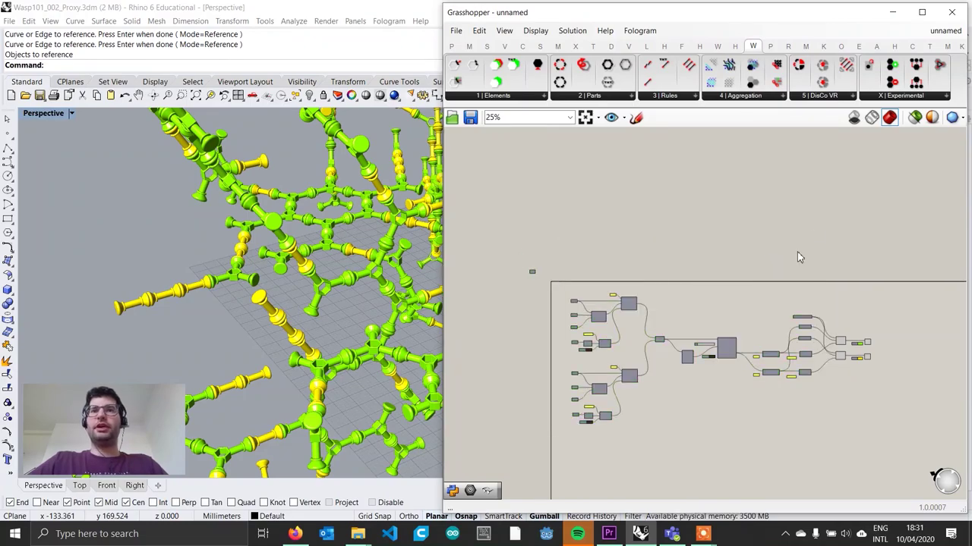
Hide the reference points, curves, polysurface and extrusion in the Perspective viewport, with the Grasshopper window collapsed for access.
double_click(759, 13)
right_drag(303, 144, 373, 238)
drag(373, 239, 569, 379)
click(309, 96)
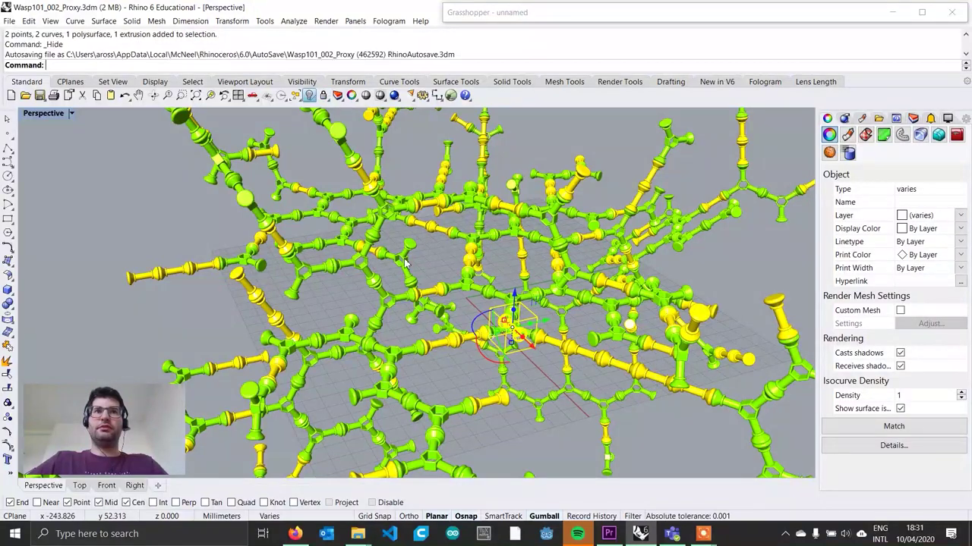
Set the Perspective viewport's display mode to Arctic and view the coloured aggregation from another angle.
right_drag(250, 190, 284, 171)
click(70, 114)
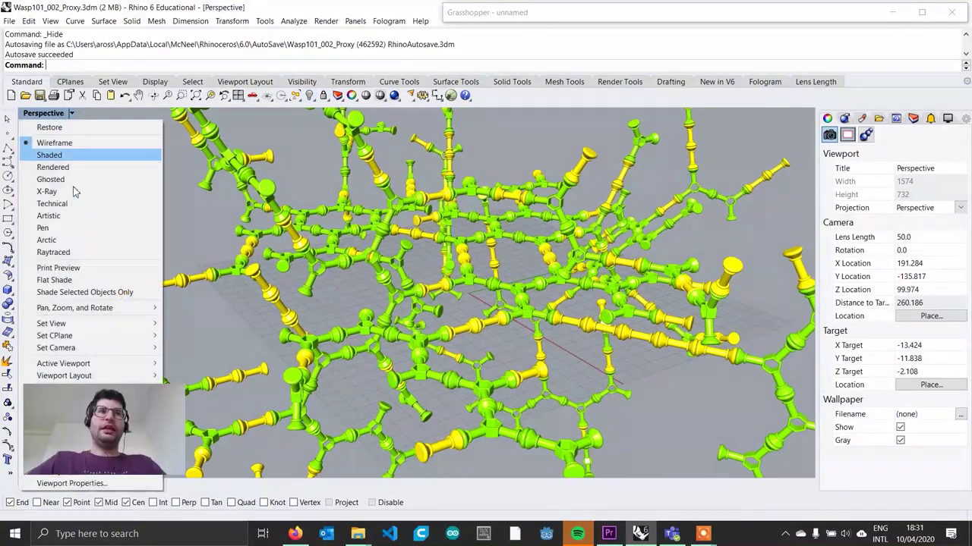
click(72, 240)
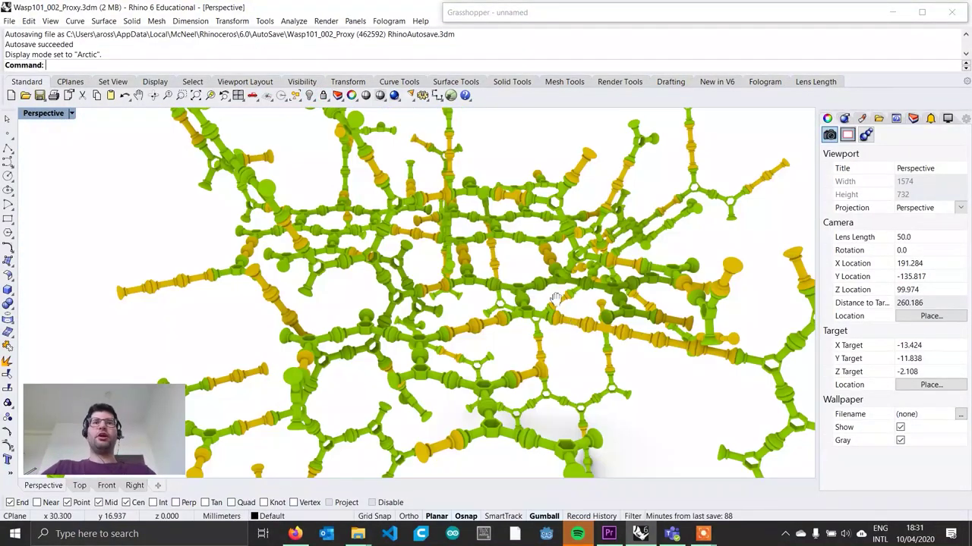
right_drag(557, 299, 486, 284)
Expand the Grasshopper window and set the N slider of the Wasp_Stochastic Aggregation to 1000.
double_click(691, 14)
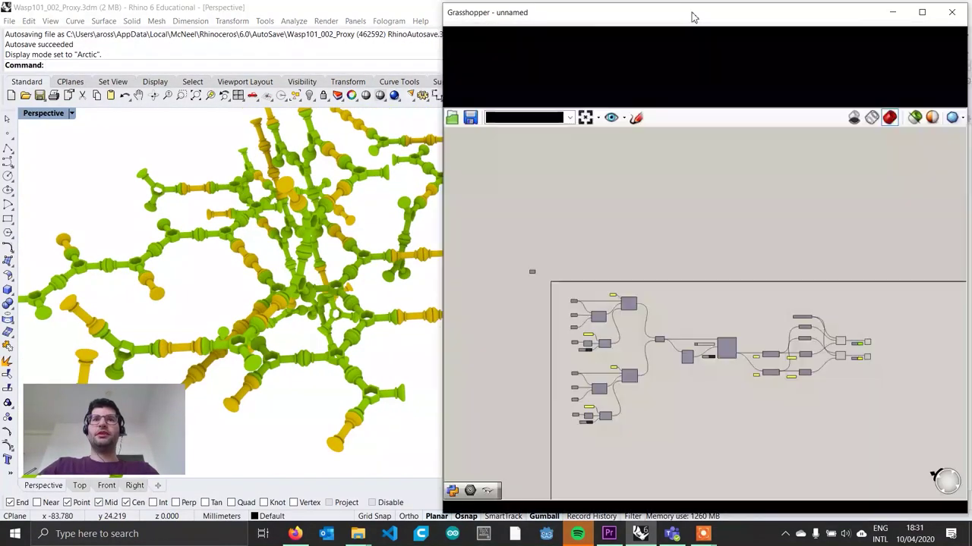
scroll(731, 364, up, 5)
scroll(593, 328, up, 4)
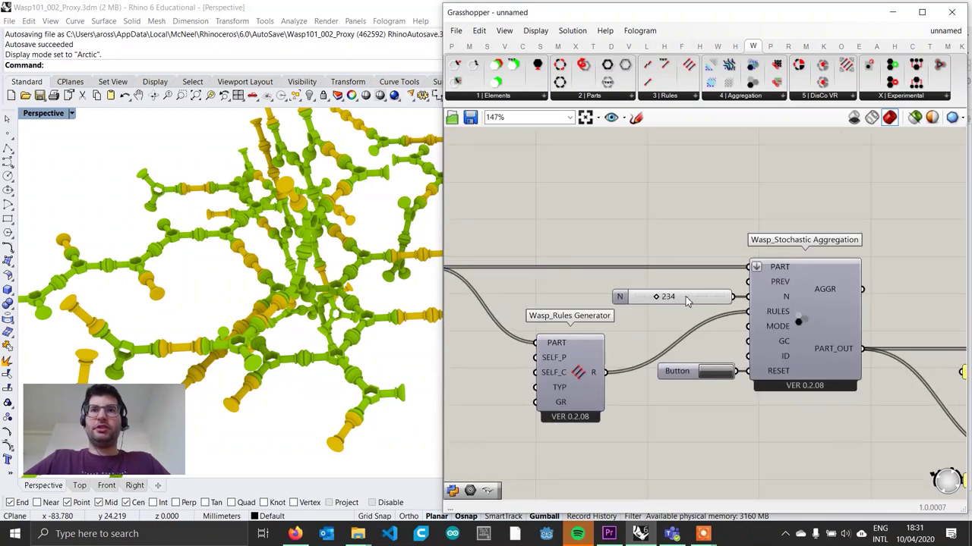
double_click(665, 296)
text(1000)
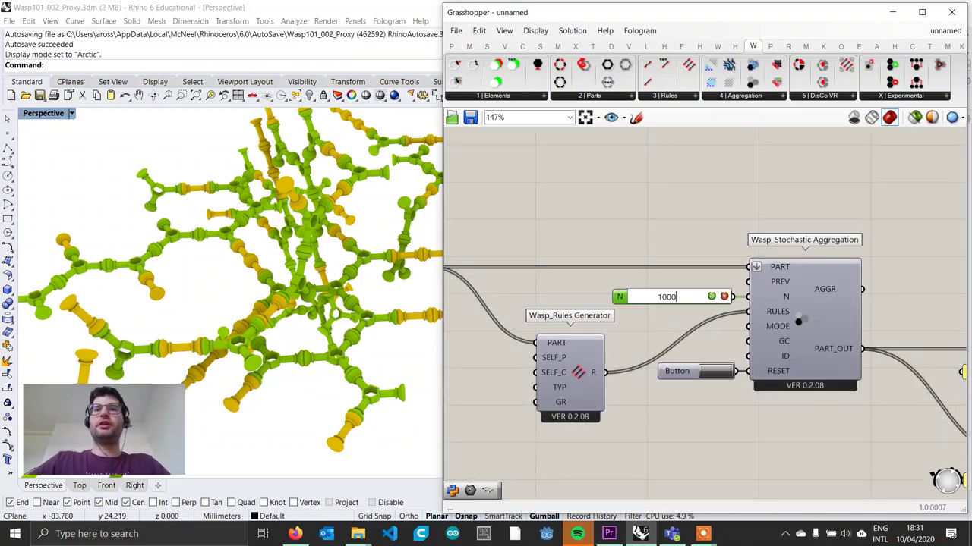
key(Return)
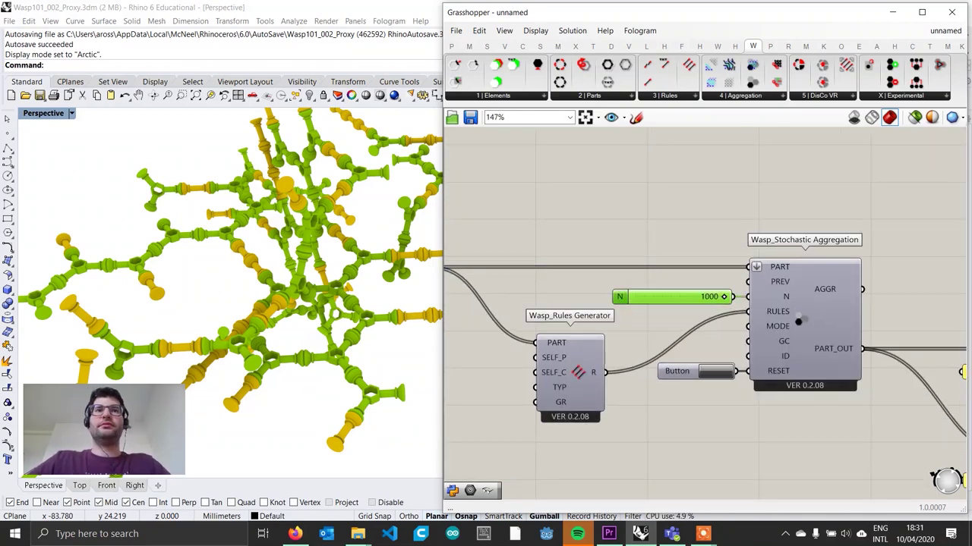
Examine the enlarged Arctic-mode aggregation in the full Rhino viewport and up close, and review the whole Grasshopper definition.
double_click(731, 12)
right_drag(557, 307, 439, 266)
right_drag(437, 311, 487, 345)
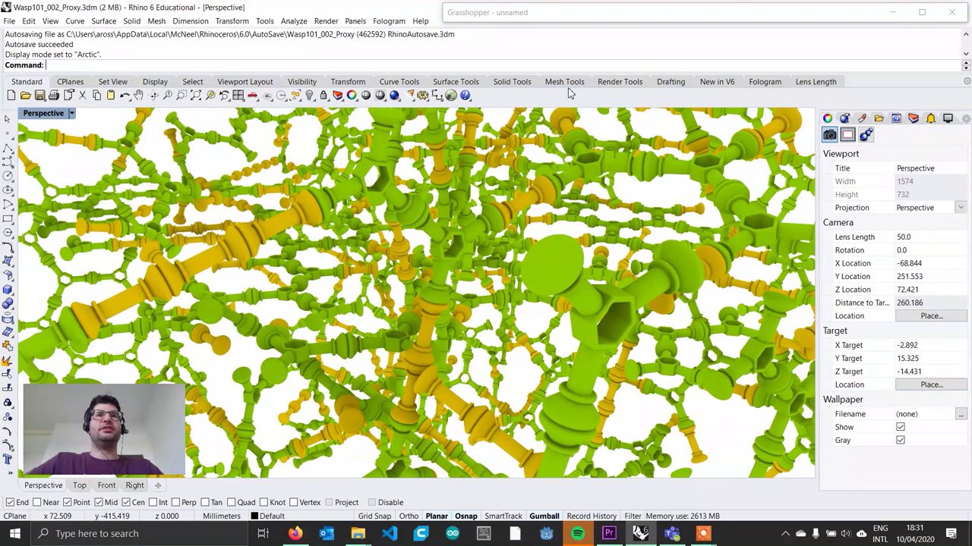
click(596, 19)
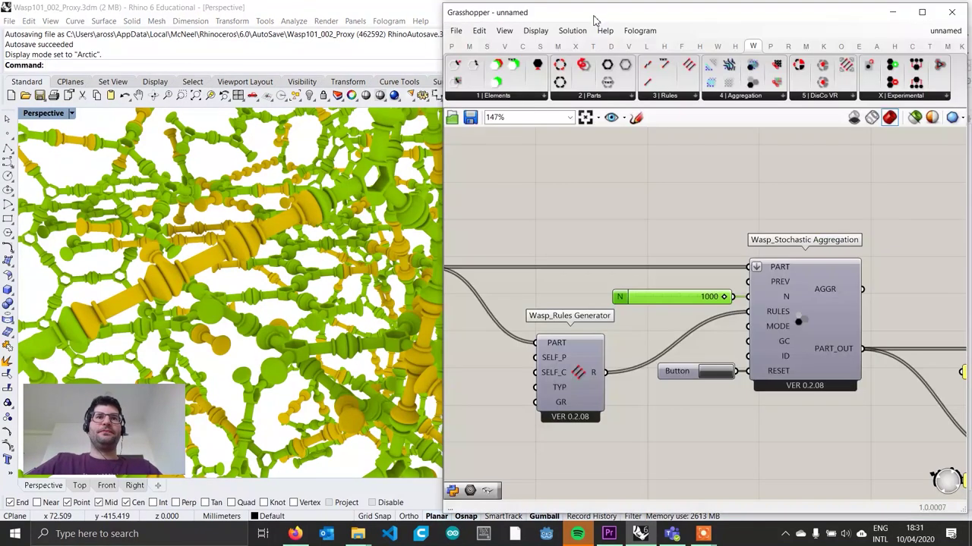
scroll(273, 269, down, 2)
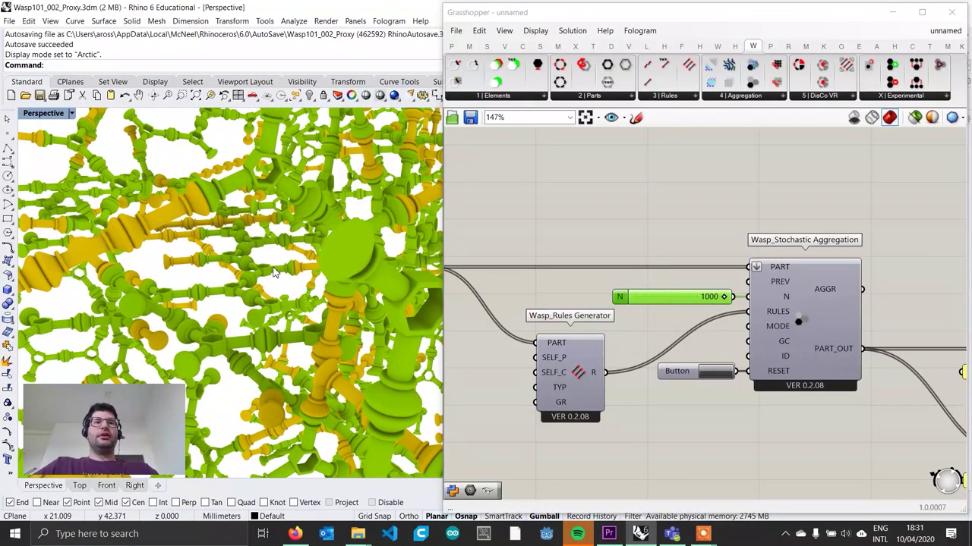
scroll(334, 257, down, 3)
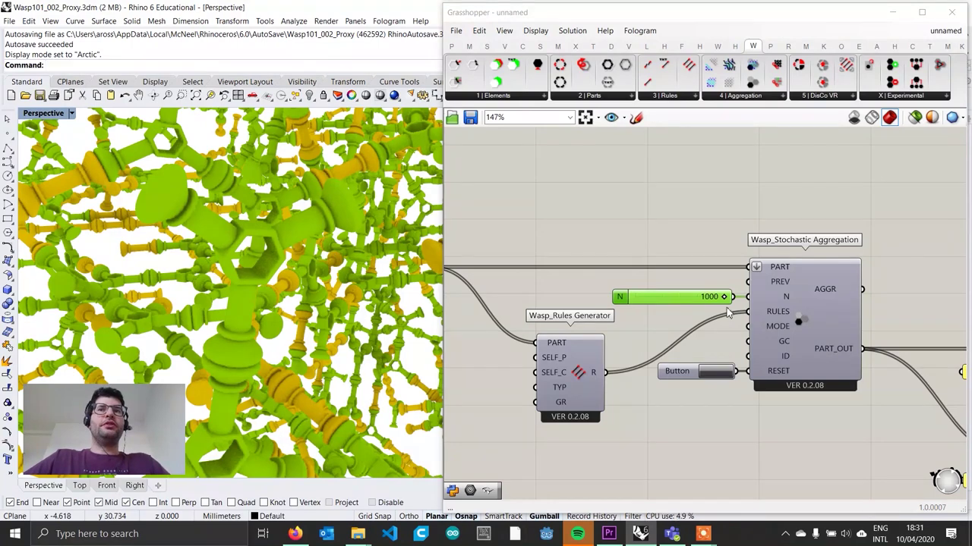
scroll(727, 303, down, 5)
right_drag(726, 304, 651, 205)
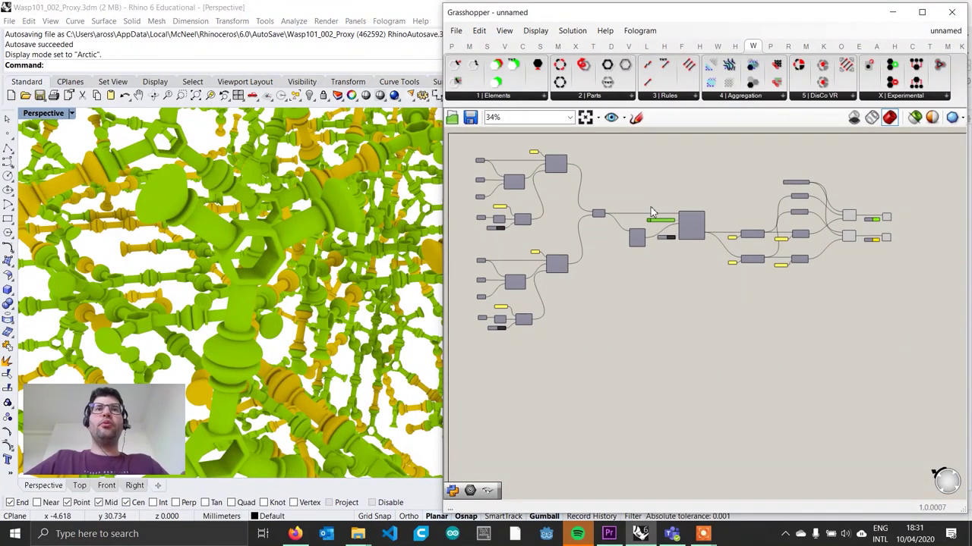